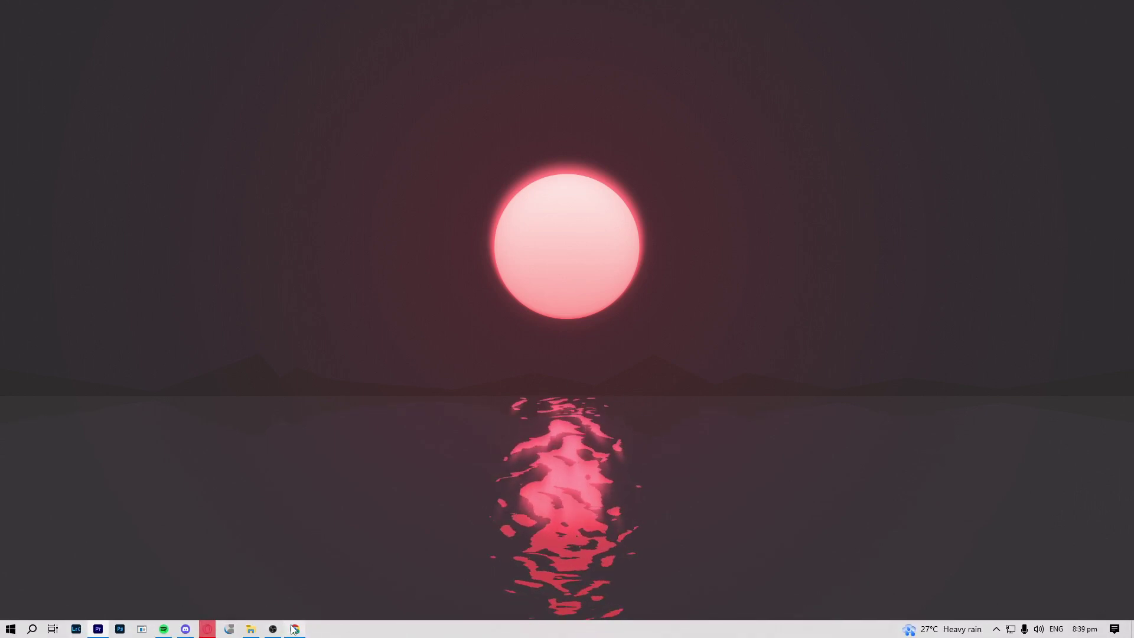
# Glance at the AMZ Suggestion Expander store page, then go back to Amazon's homepage.
pyautogui.click(294, 629)
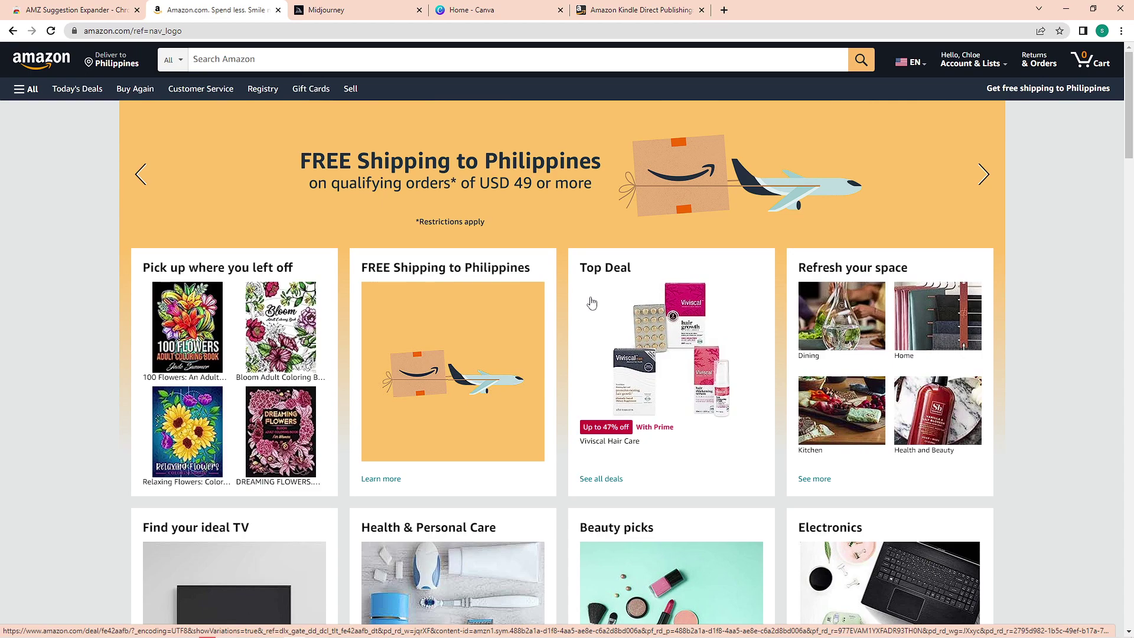
pyautogui.click(74, 10)
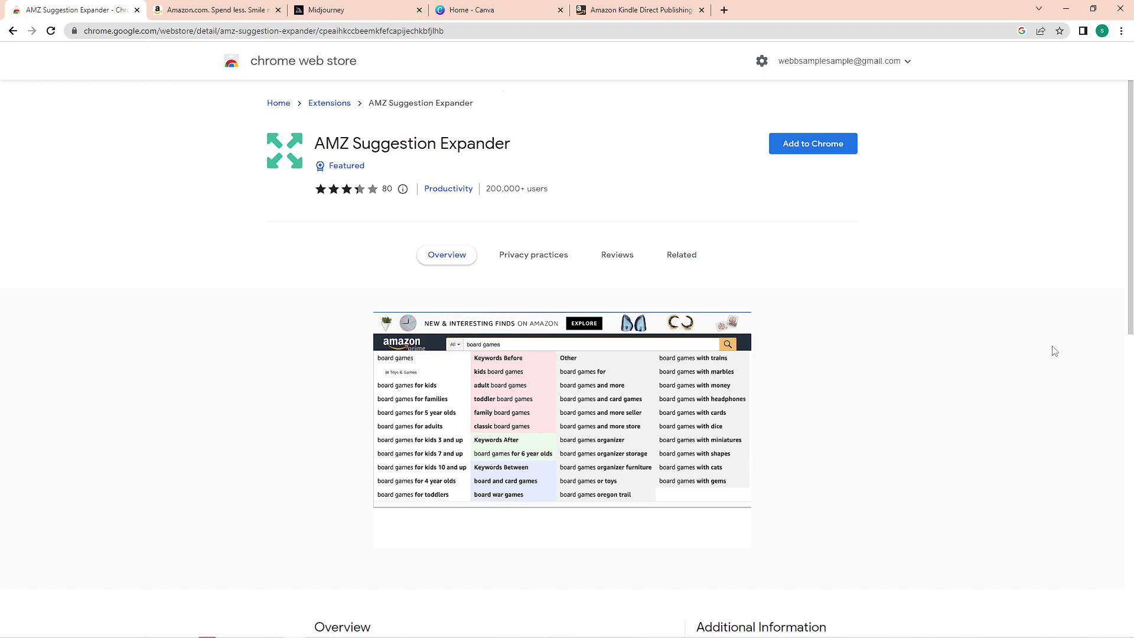
pyautogui.click(212, 10)
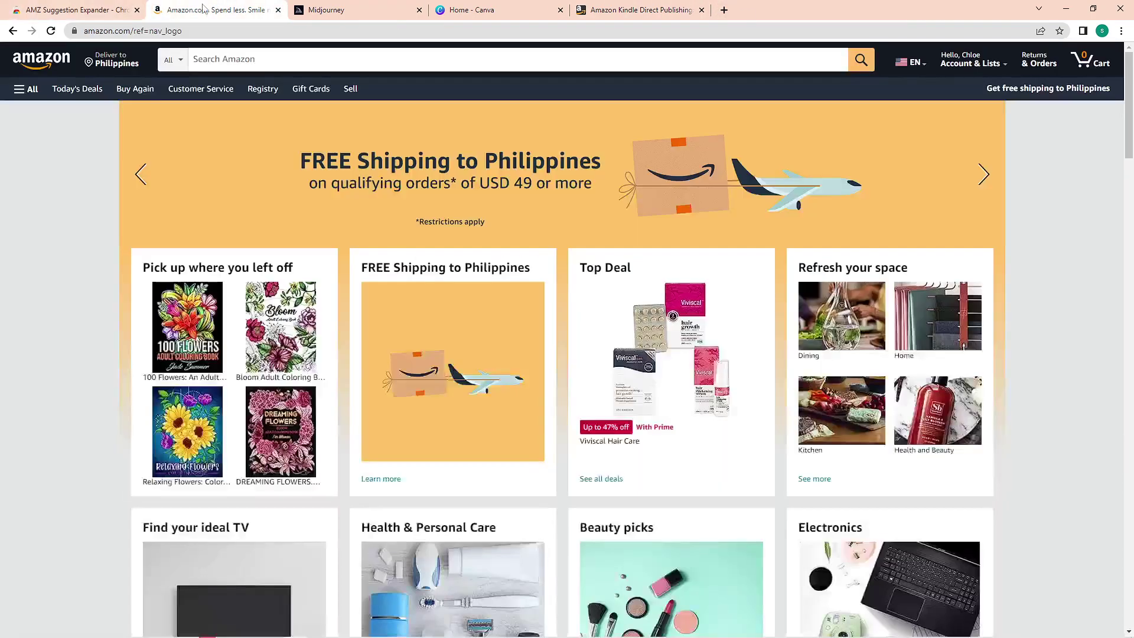
# Enter 'coloring books' in Amazon's search box to reveal its autocomplete suggestions.
pyautogui.click(286, 61)
pyautogui.write('co.lo')
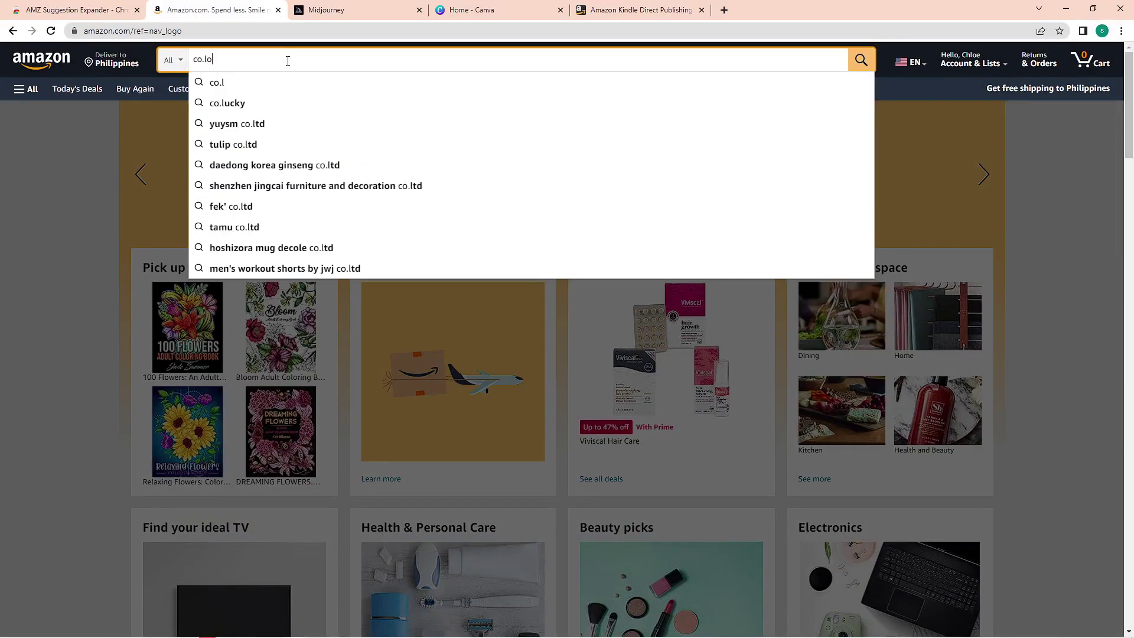
pyautogui.press('BackSpace')
pyautogui.write('lori')
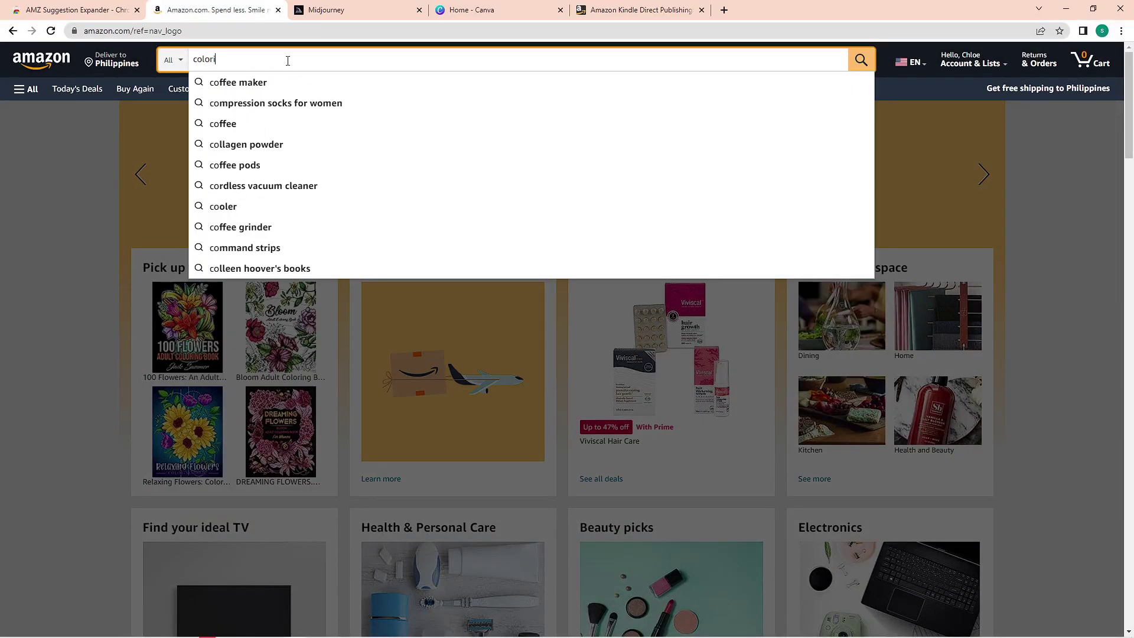
pyautogui.write('ng books')
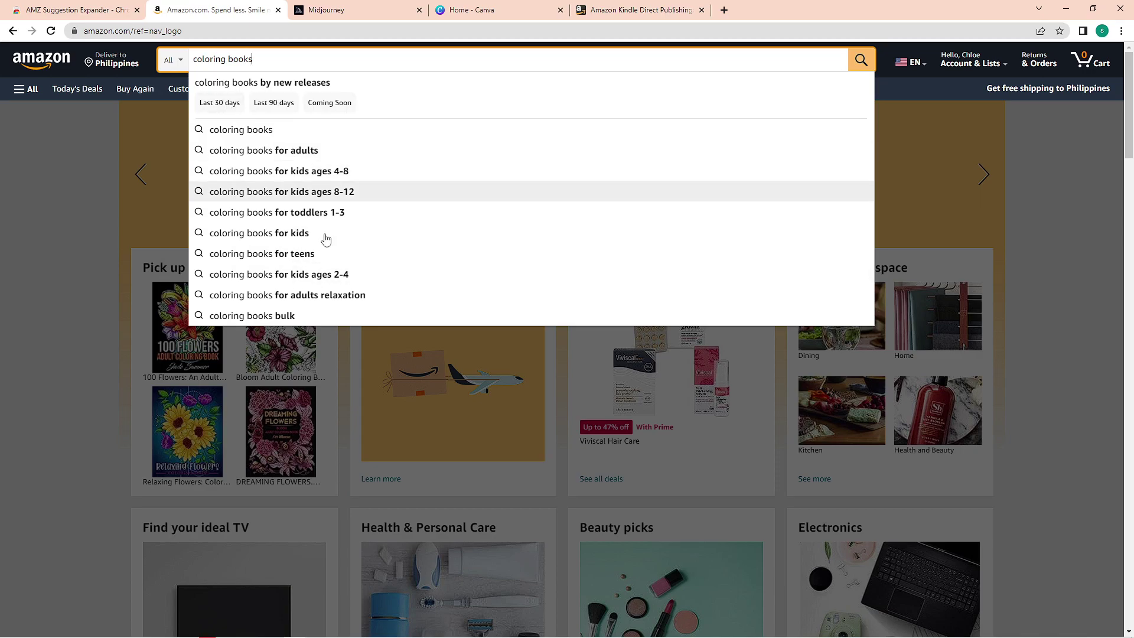
# Add the AMZ Suggestion Expander extension to Chrome.
pyautogui.click(77, 10)
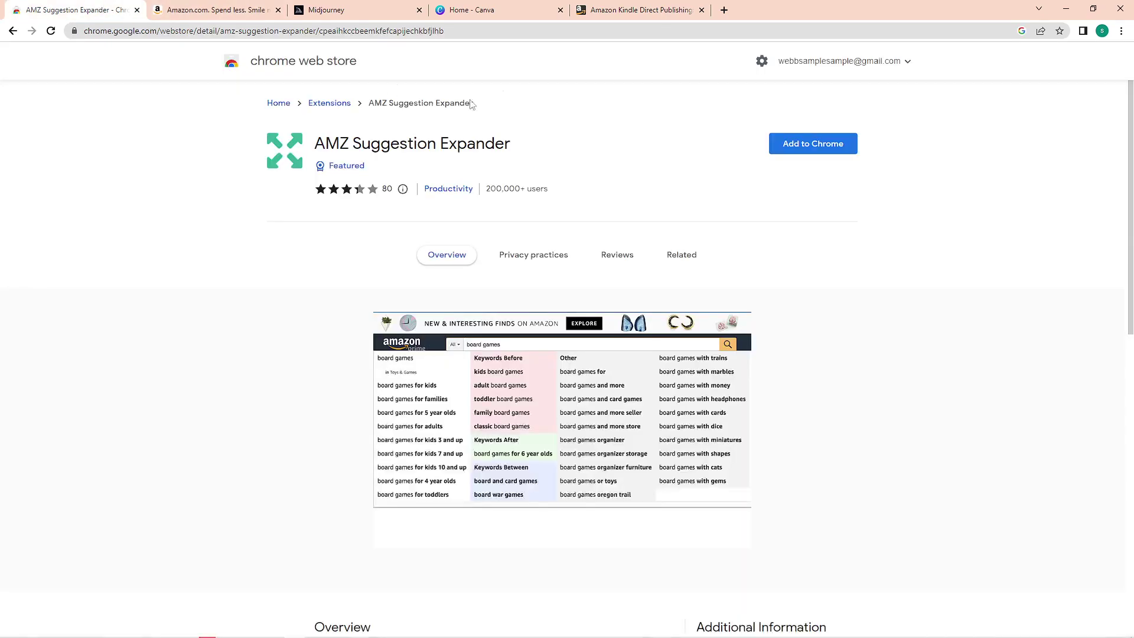
pyautogui.click(800, 148)
pyautogui.click(588, 131)
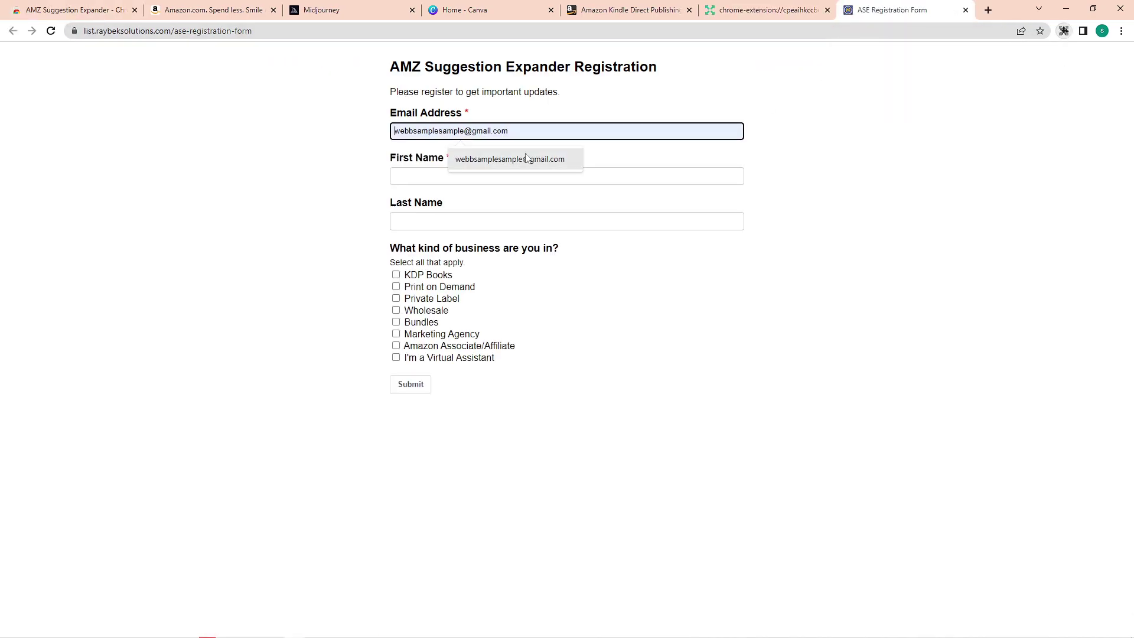
# Autofill the extension's registration form with the saved e-mail and name, choosing KDP Books.
pyautogui.click(514, 158)
pyautogui.click(434, 176)
pyautogui.click(467, 203)
pyautogui.click(434, 224)
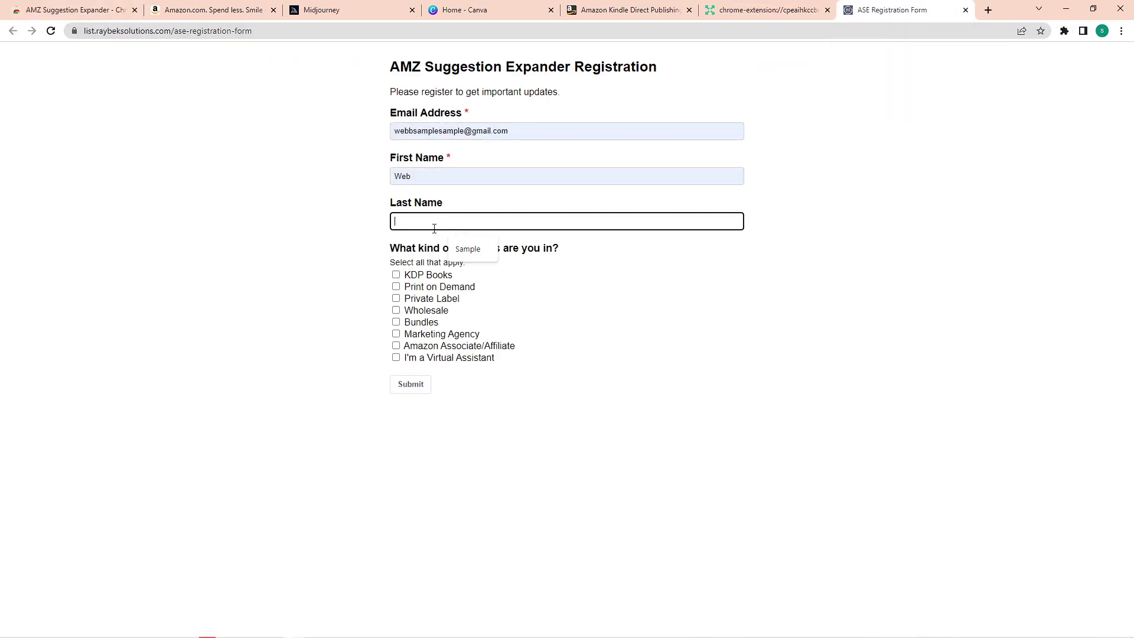
pyautogui.click(467, 249)
pyautogui.click(449, 276)
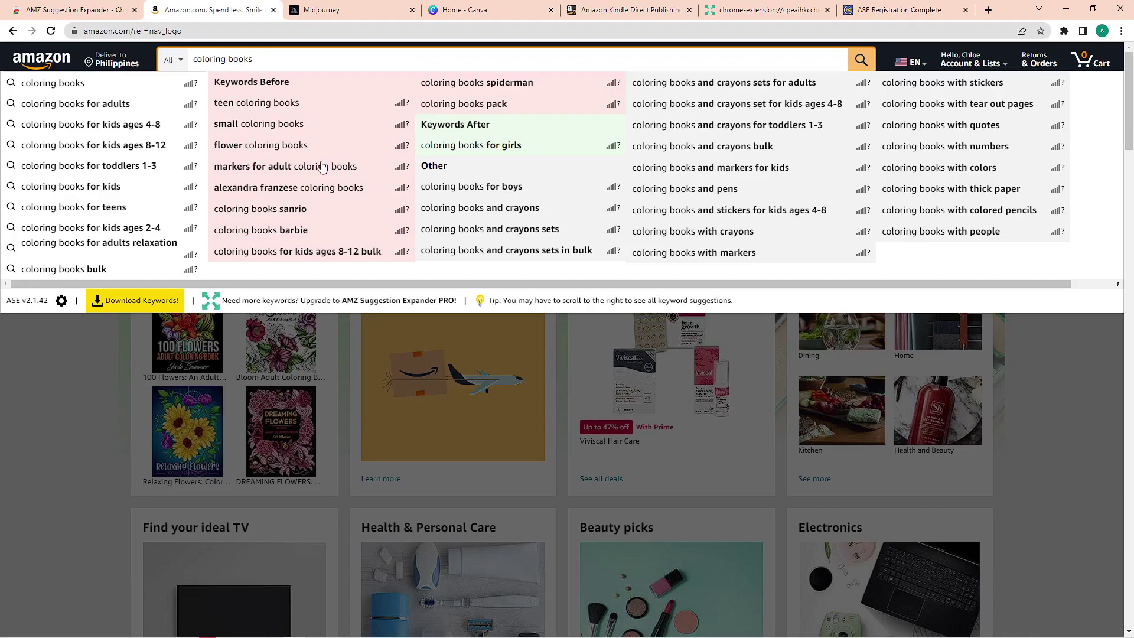
# Search 'coloring books for adults relaxation nature' and note its roughly 30,000 results.
pyautogui.click(167, 248)
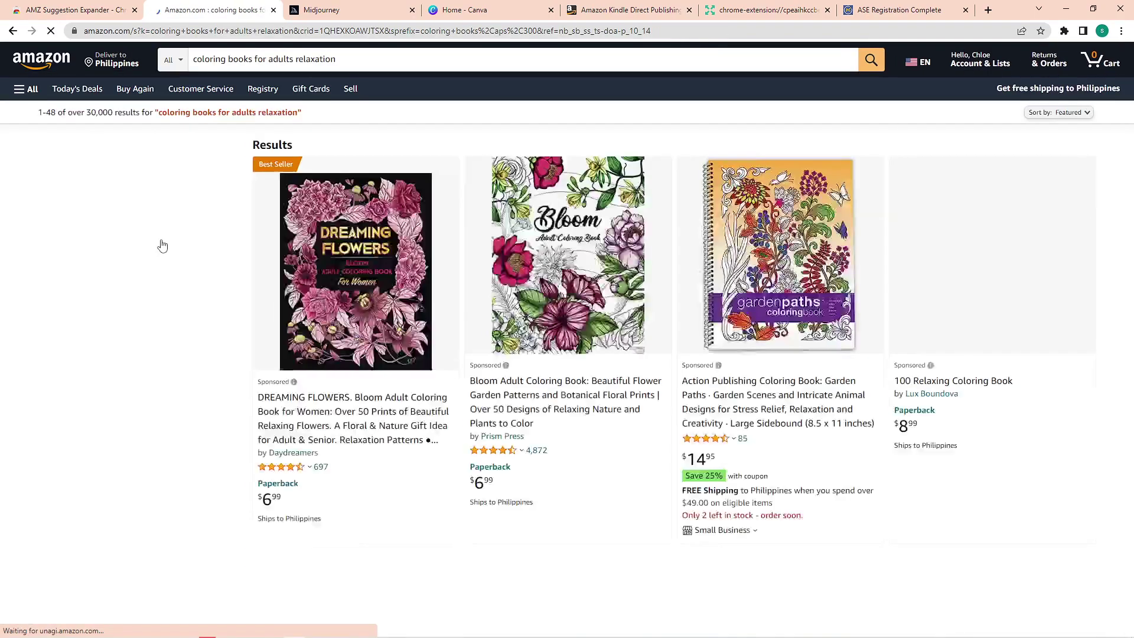
pyautogui.click(347, 59)
pyautogui.write('natru')
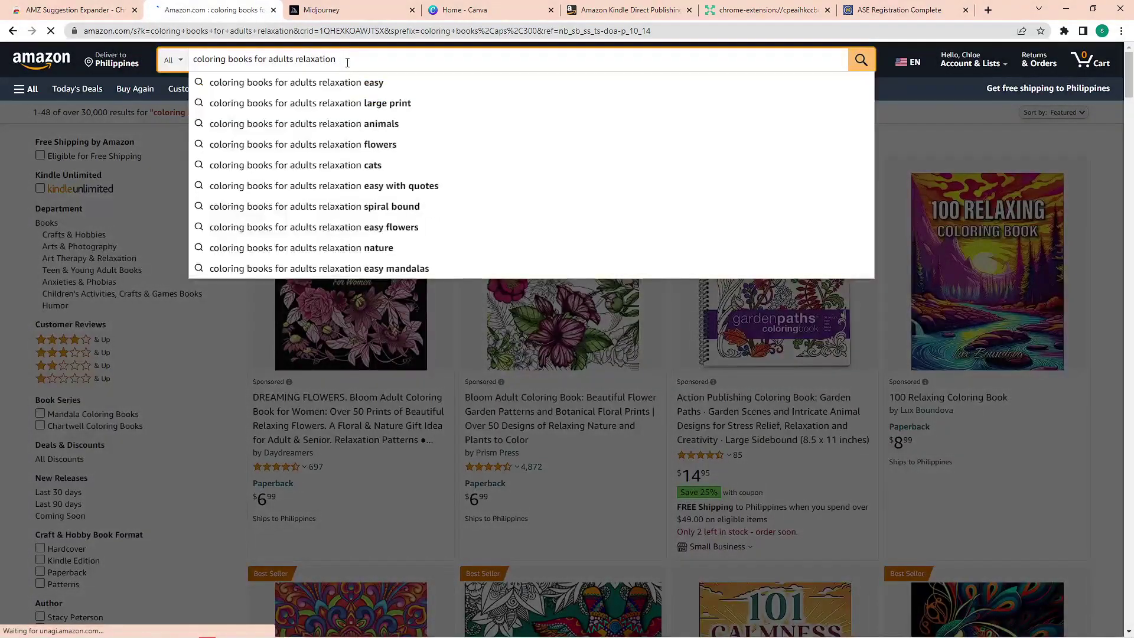
pyautogui.press('BackSpace')
pyautogui.press('BackSpace')
pyautogui.write('ure')
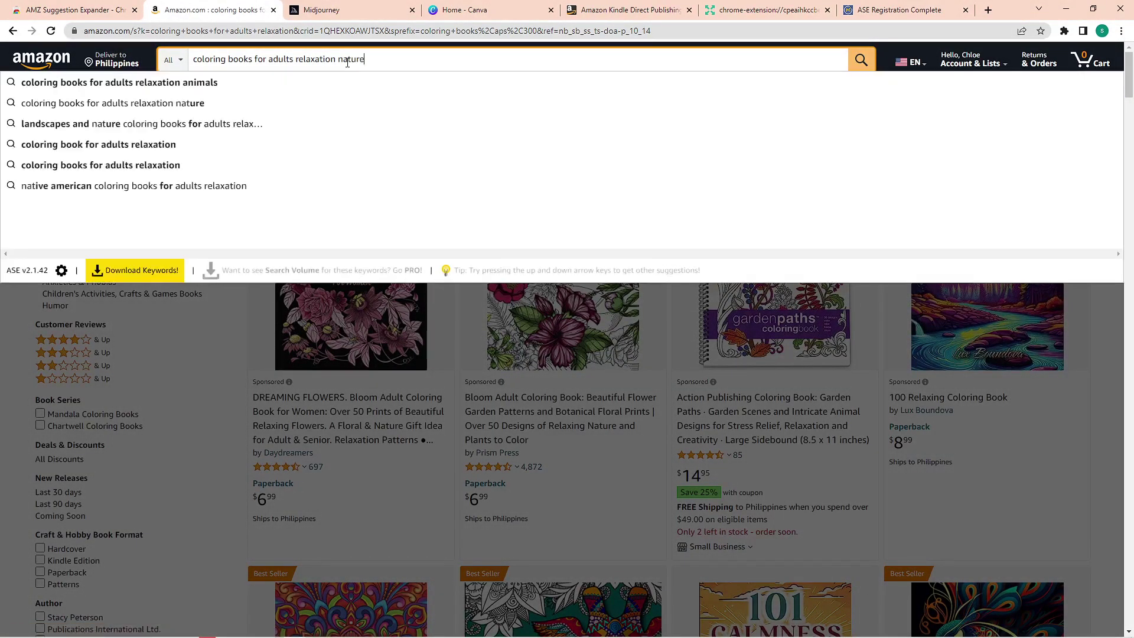
pyautogui.press('Return')
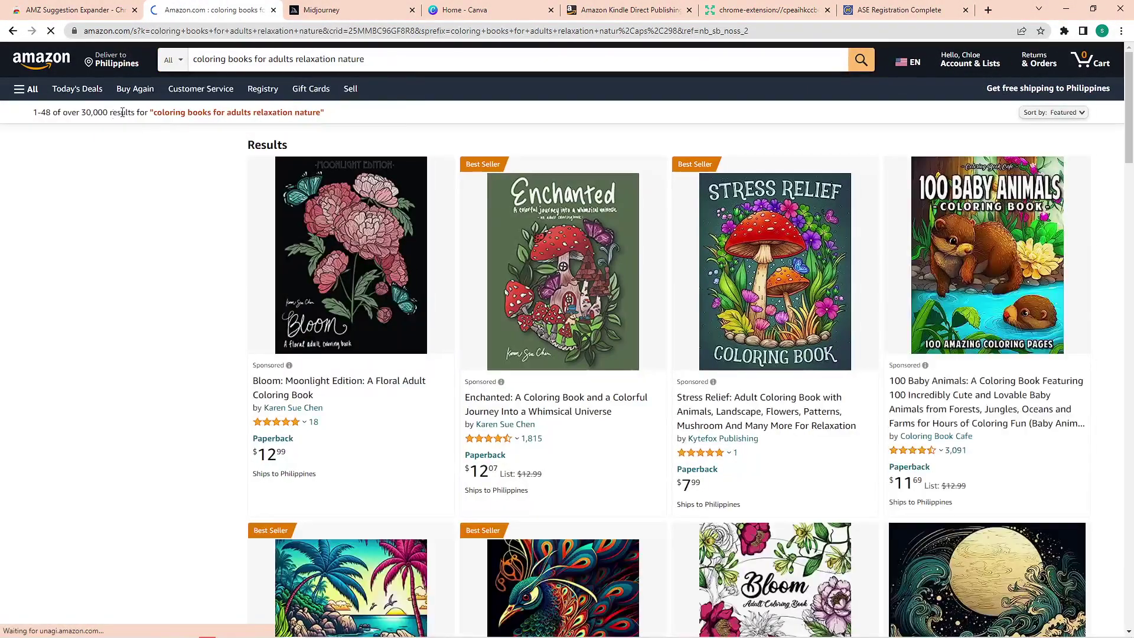
pyautogui.moveTo(82, 112); pyautogui.dragTo(108, 116)
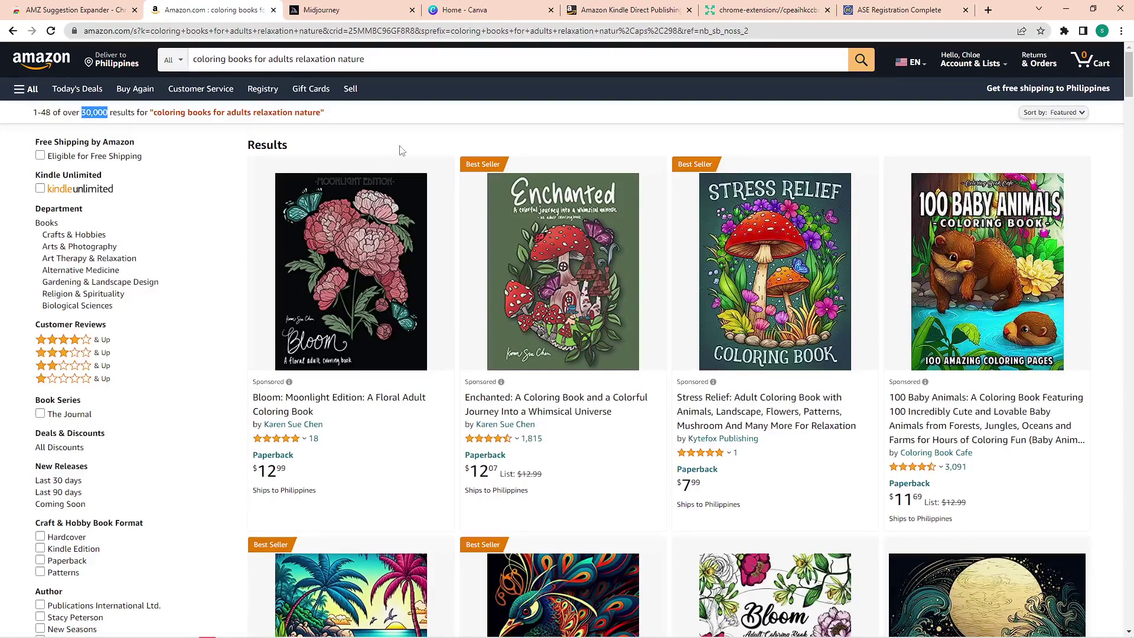
# Refine the query to 'coloring books for adults relaxation flowers'.
pyautogui.click(366, 60)
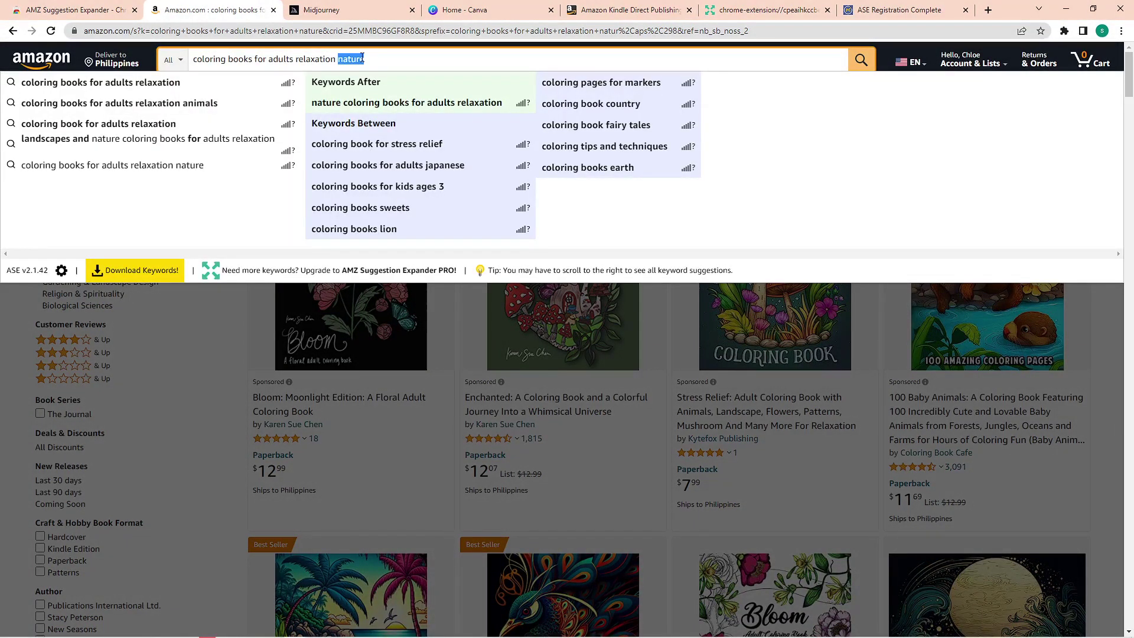
pyautogui.write('flowers')
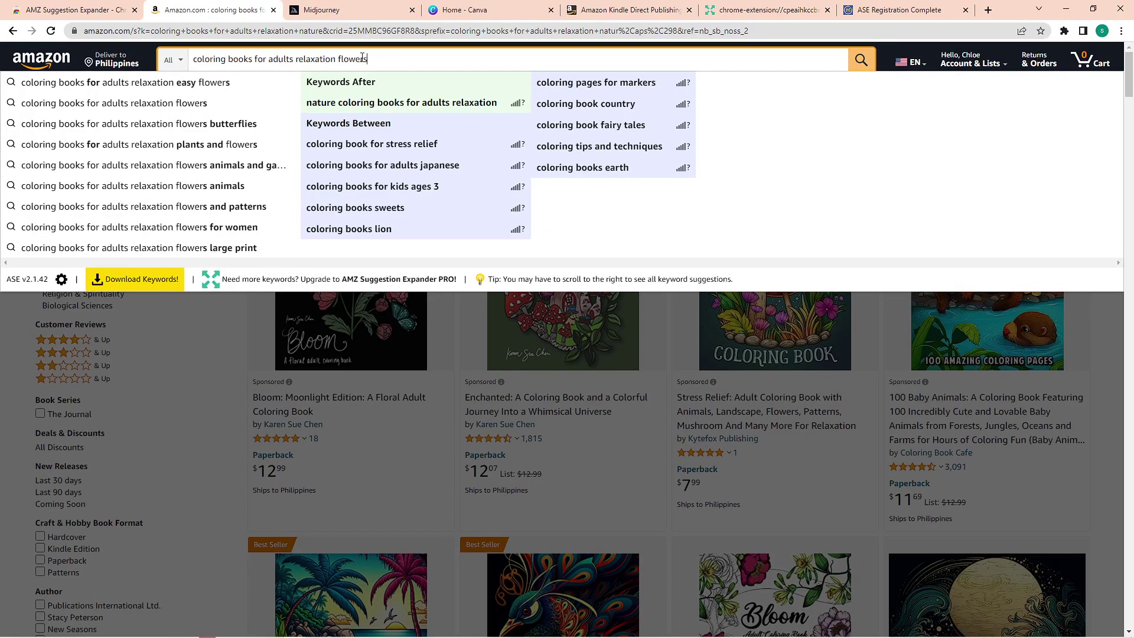
pyautogui.press('Return')
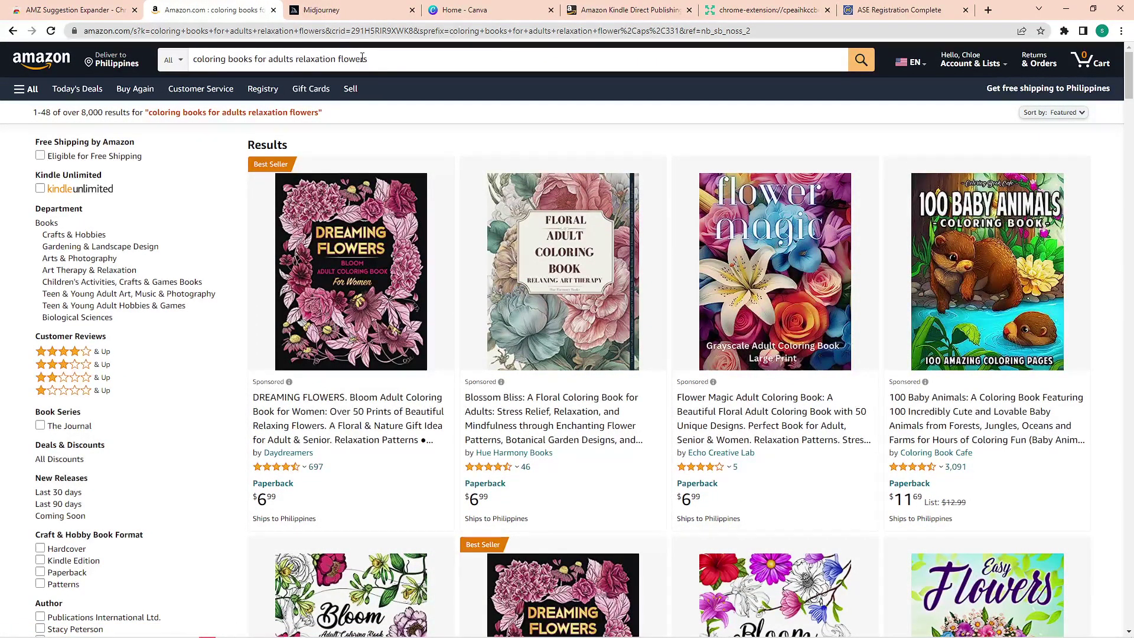
# Note the 8,000-result count and scroll through the flower coloring book results.
pyautogui.moveTo(76, 113); pyautogui.dragTo(119, 113)
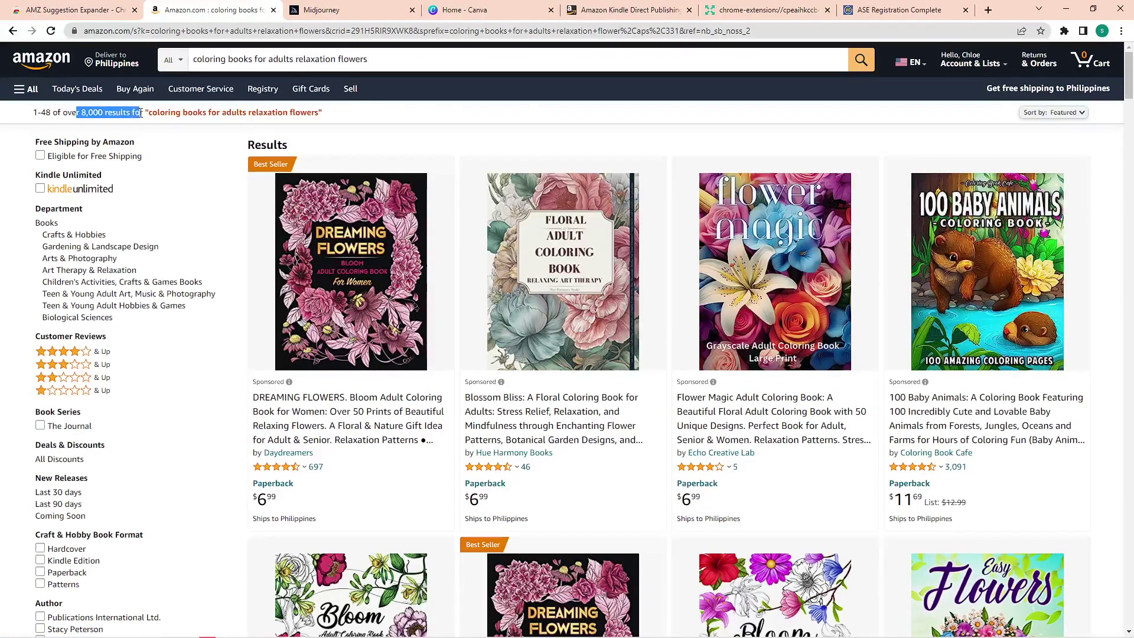
pyautogui.moveTo(269, 162)
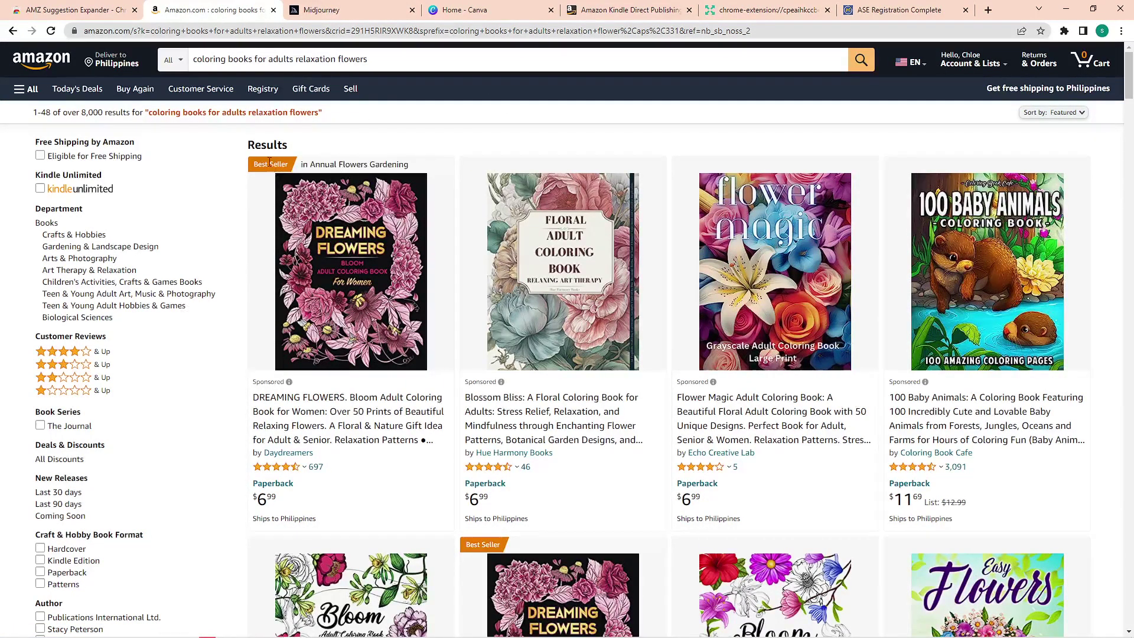
pyautogui.scroll(-8, 711, 322)
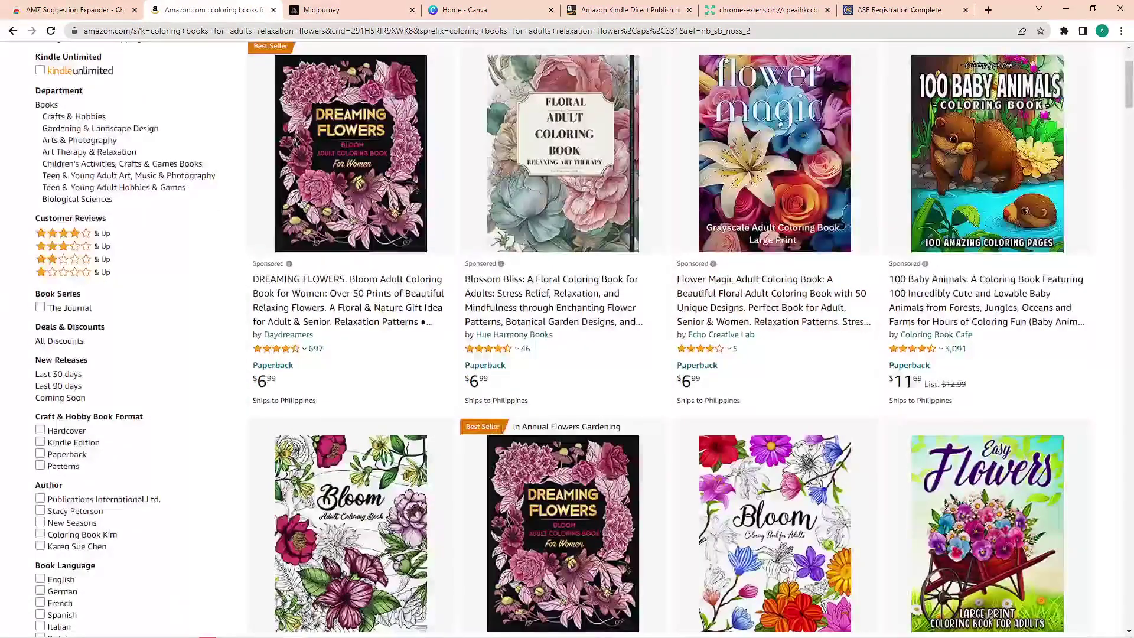
pyautogui.scroll(-14, 539, 426)
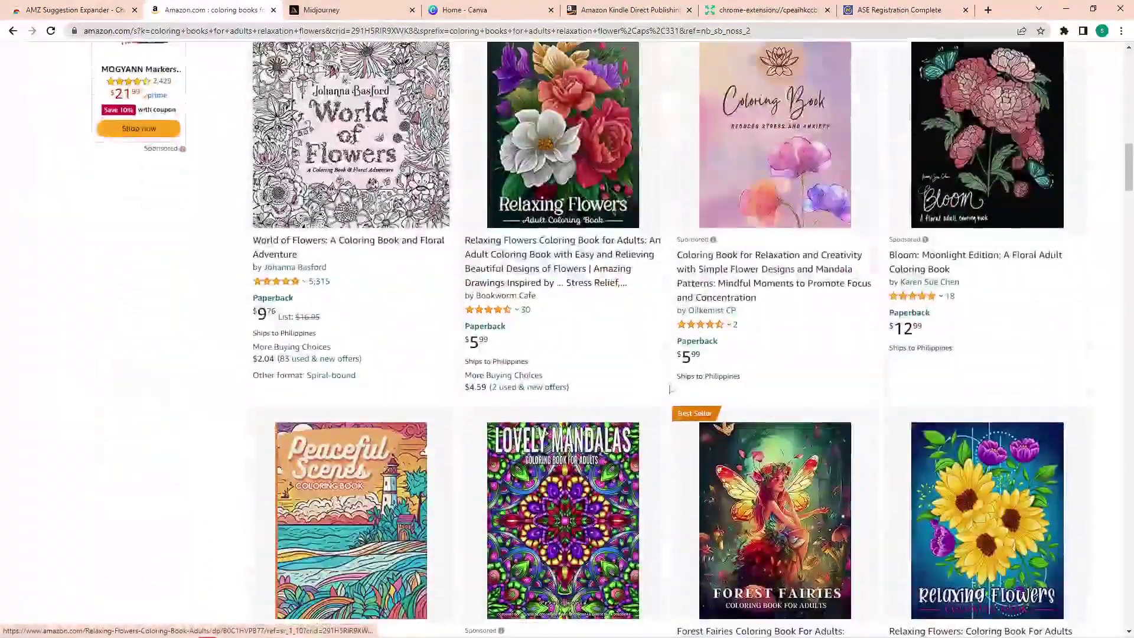
pyautogui.moveTo(715, 417)
pyautogui.scroll(-9, 702, 412)
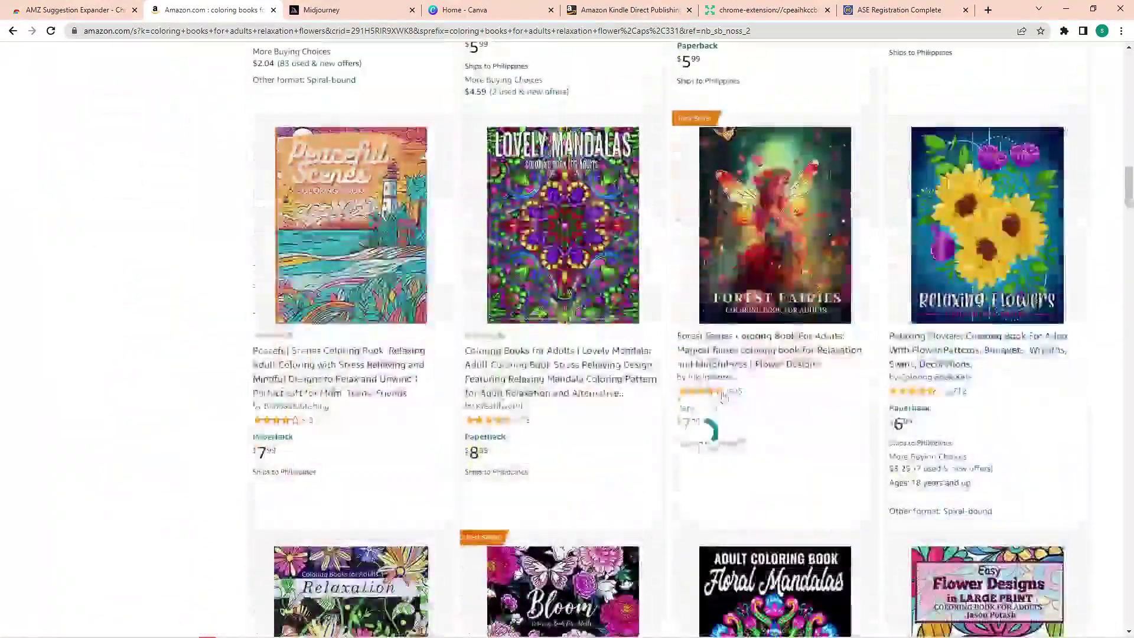
pyautogui.moveTo(496, 303)
pyautogui.scroll(-6, 496, 302)
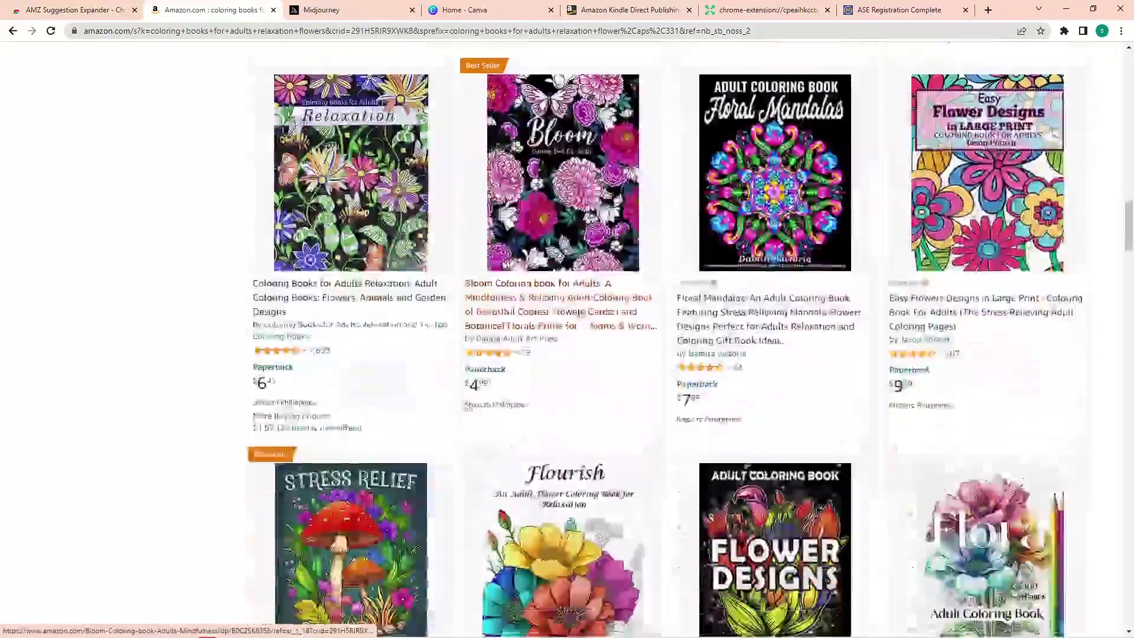
pyautogui.scroll(4, 567, 337)
pyautogui.moveTo(1126, 227); pyautogui.dragTo(1127, 86)
# Sort the results by Best Sellers and open the 100 Flowers adult coloring book.
pyautogui.click(1083, 118)
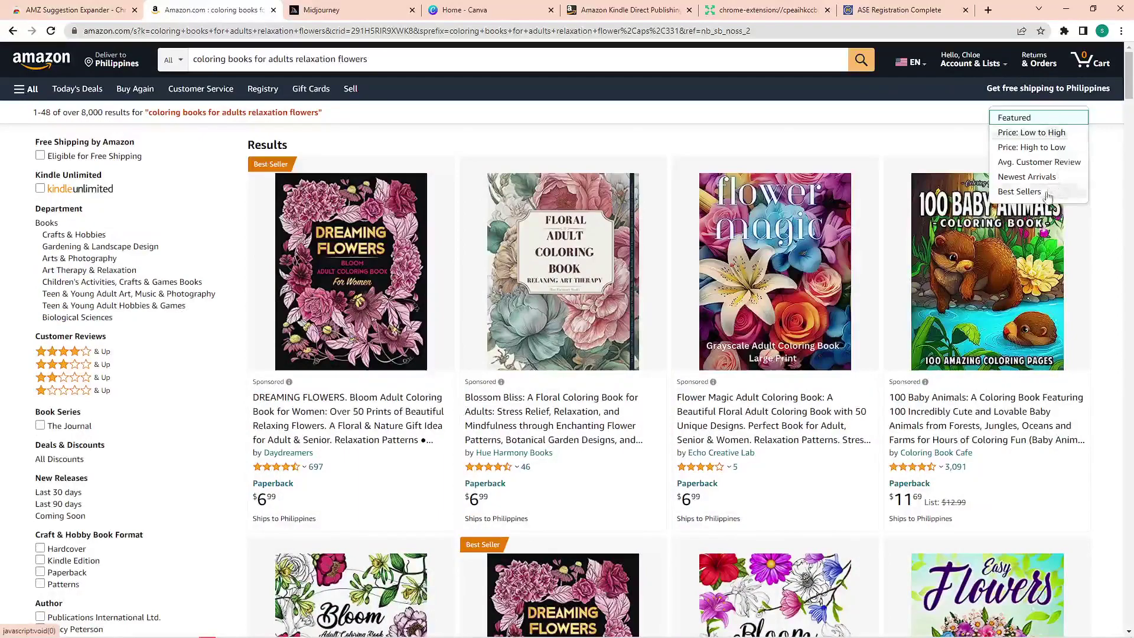
pyautogui.click(1019, 191)
pyautogui.scroll(-2, 405, 321)
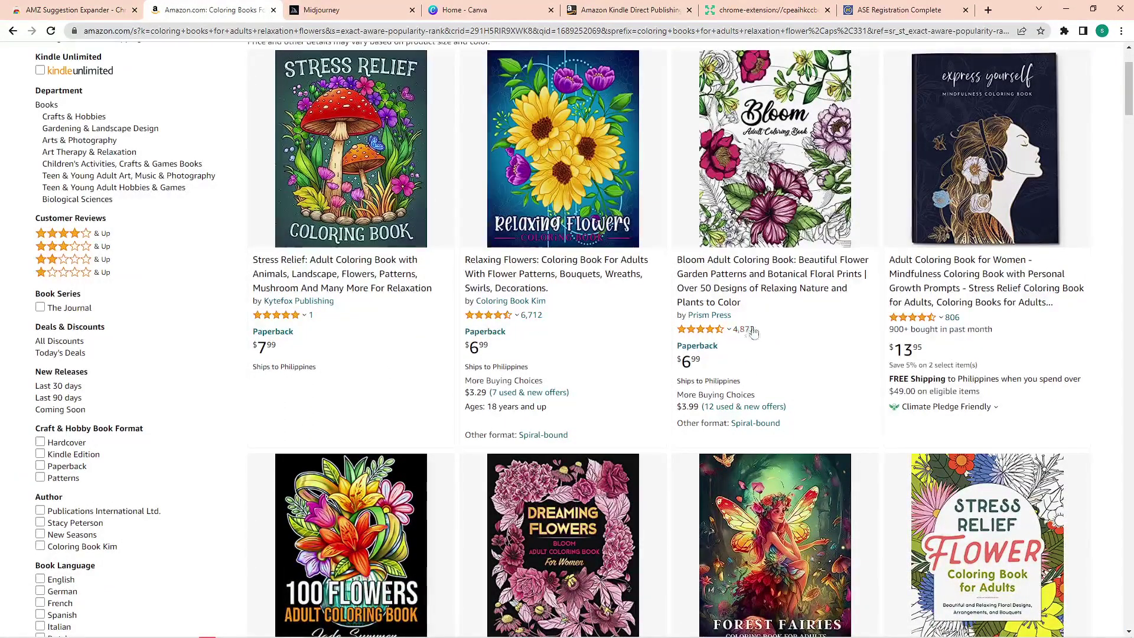
pyautogui.scroll(-4, 752, 332)
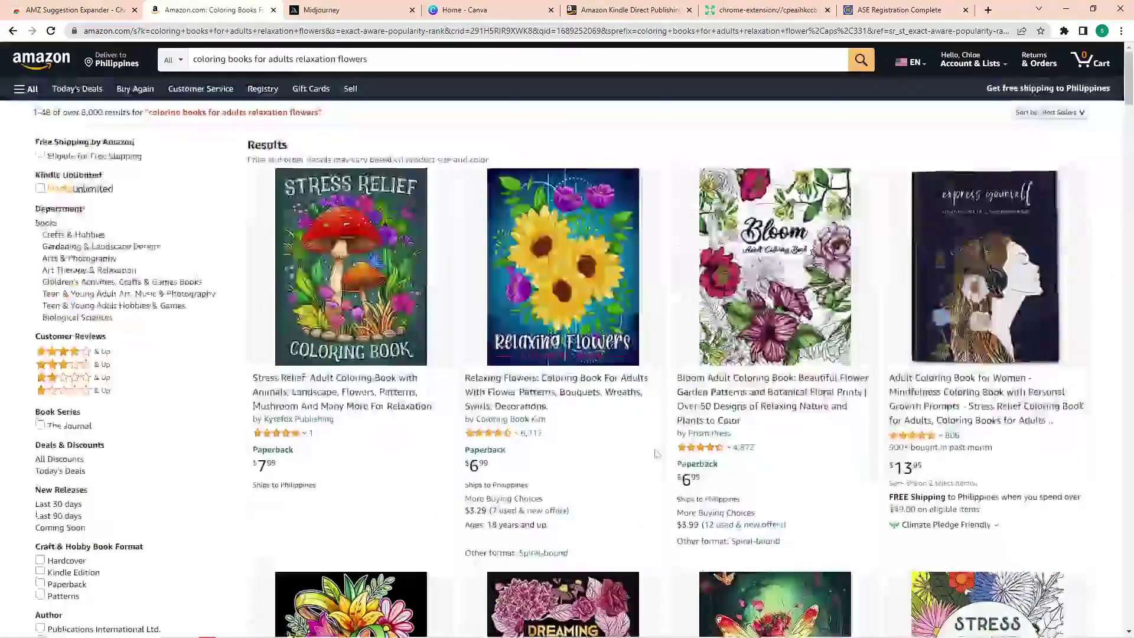
pyautogui.scroll(-6, 584, 410)
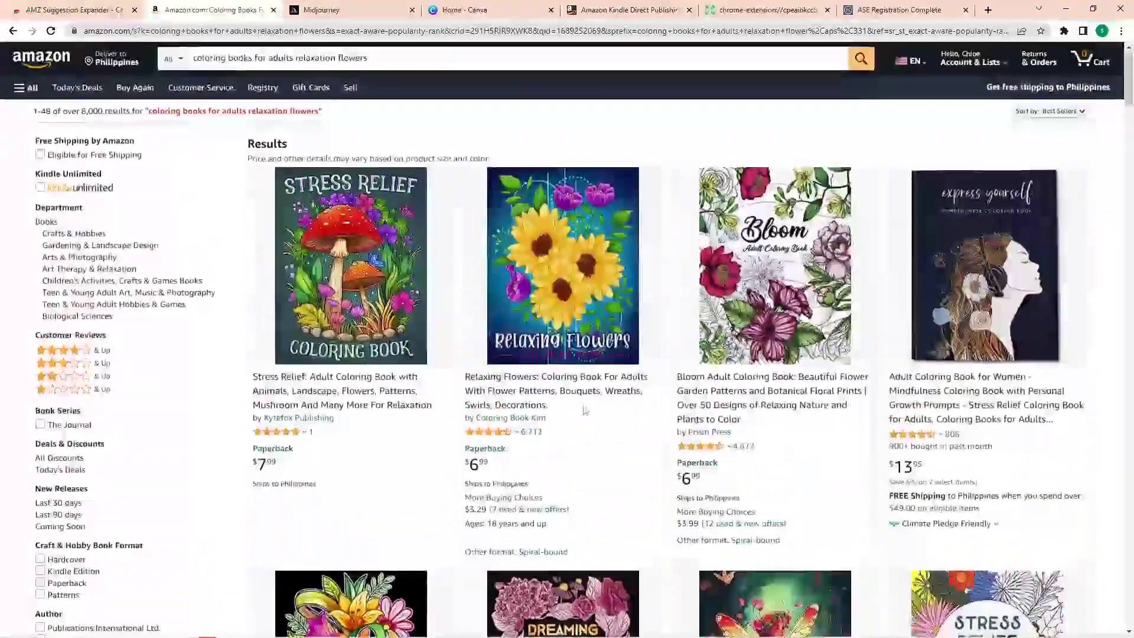
pyautogui.scroll(-4, 583, 410)
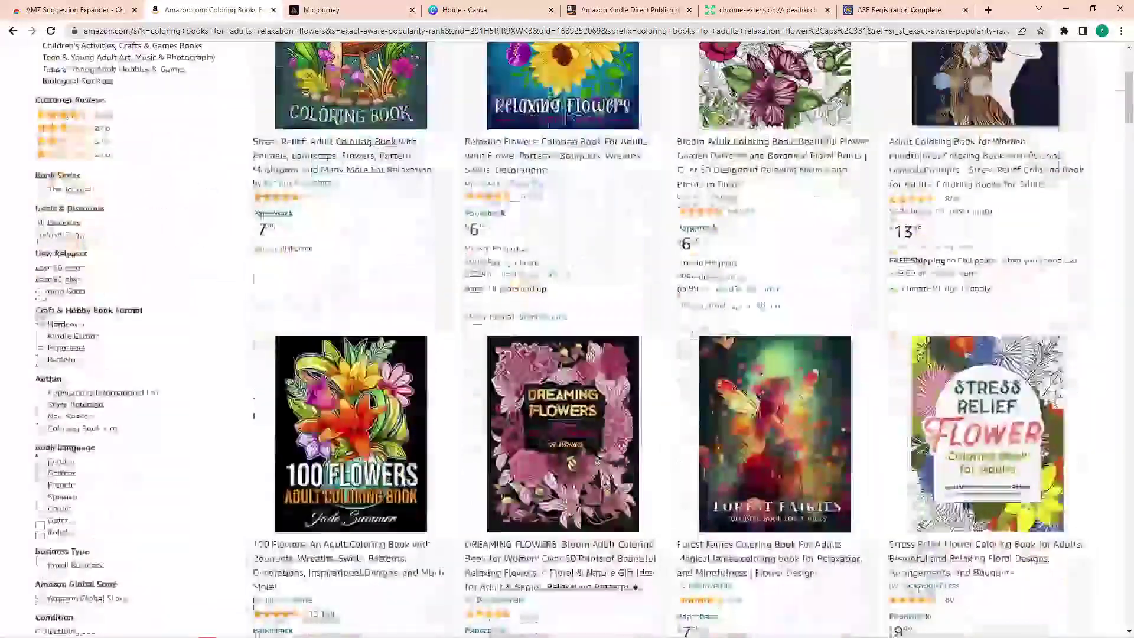
pyautogui.click(353, 460)
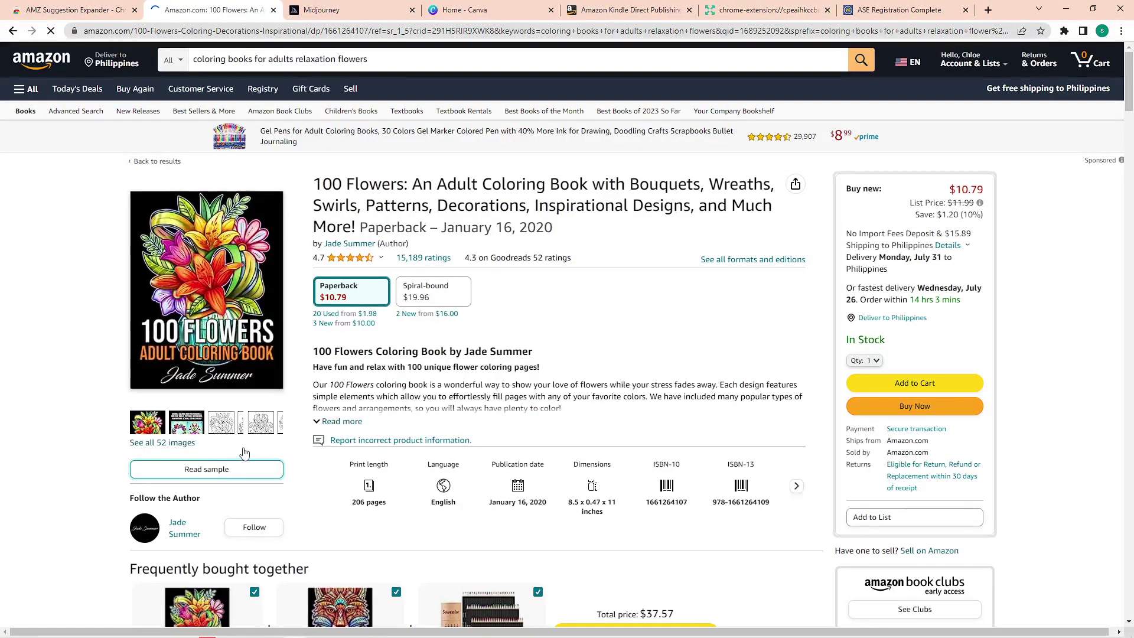
# Browse the 100 Flowers book's enlarged cover and its Look Inside sample pages.
pyautogui.click(225, 476)
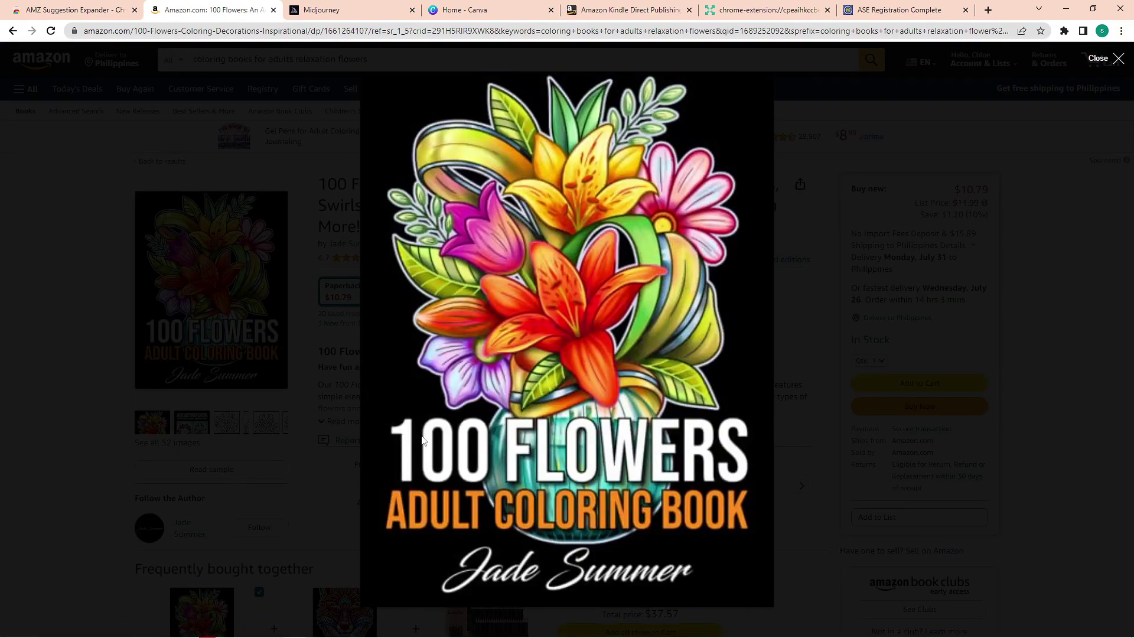
pyautogui.scroll(-15, 421, 434)
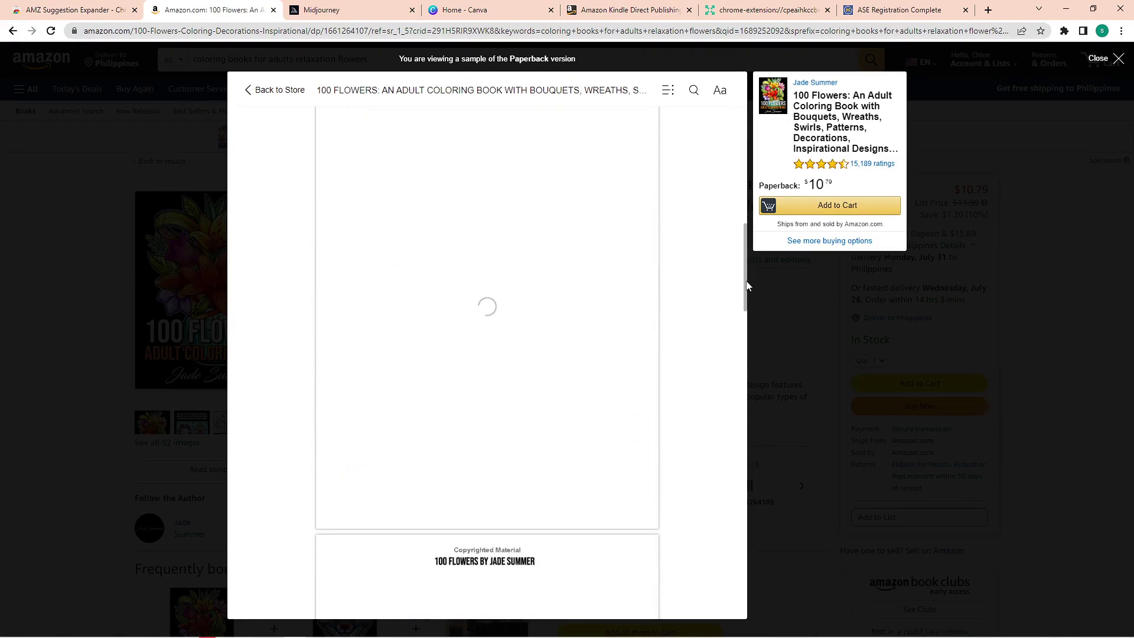
pyautogui.moveTo(746, 285); pyautogui.dragTo(730, 409)
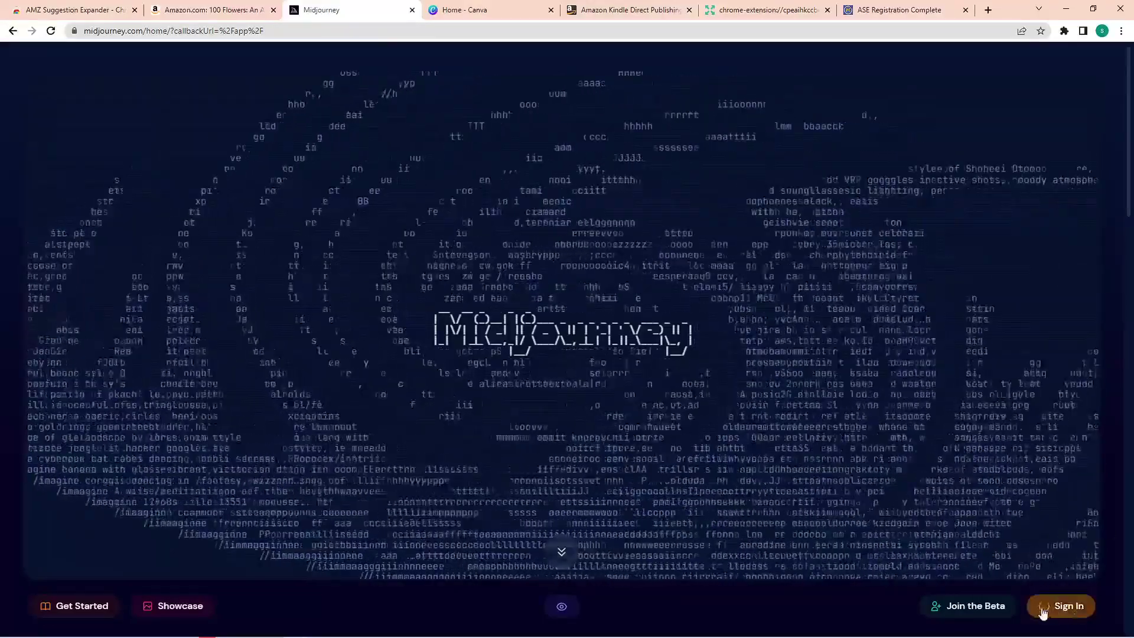
# Sign in to Midjourney through Discord and authorize the Midjourney Bot.
pyautogui.click(1043, 608)
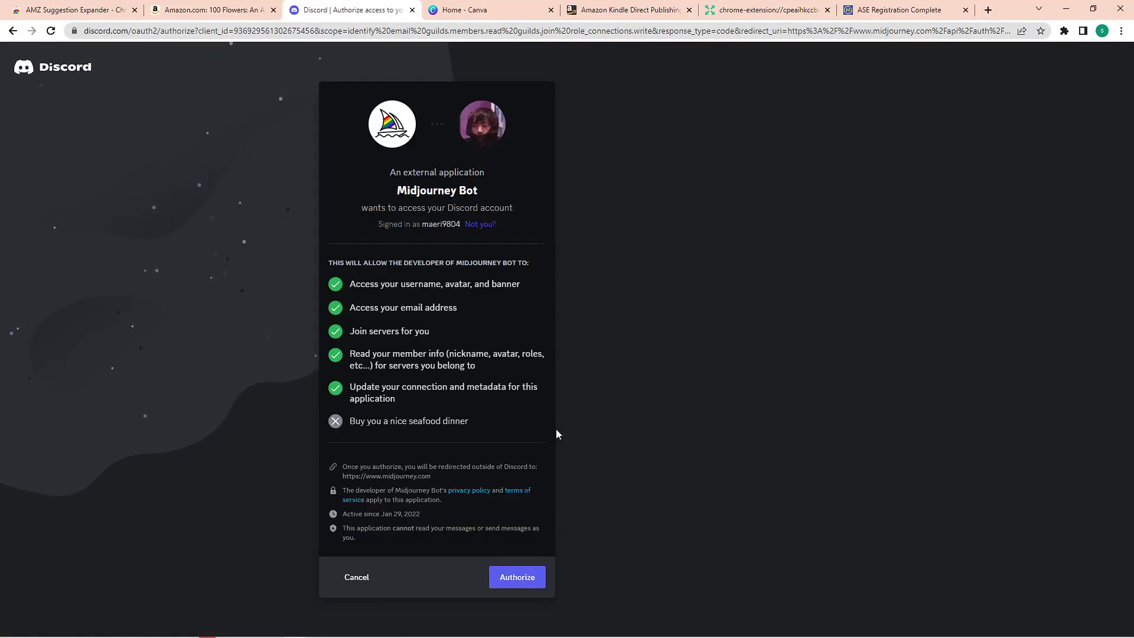
pyautogui.click(533, 577)
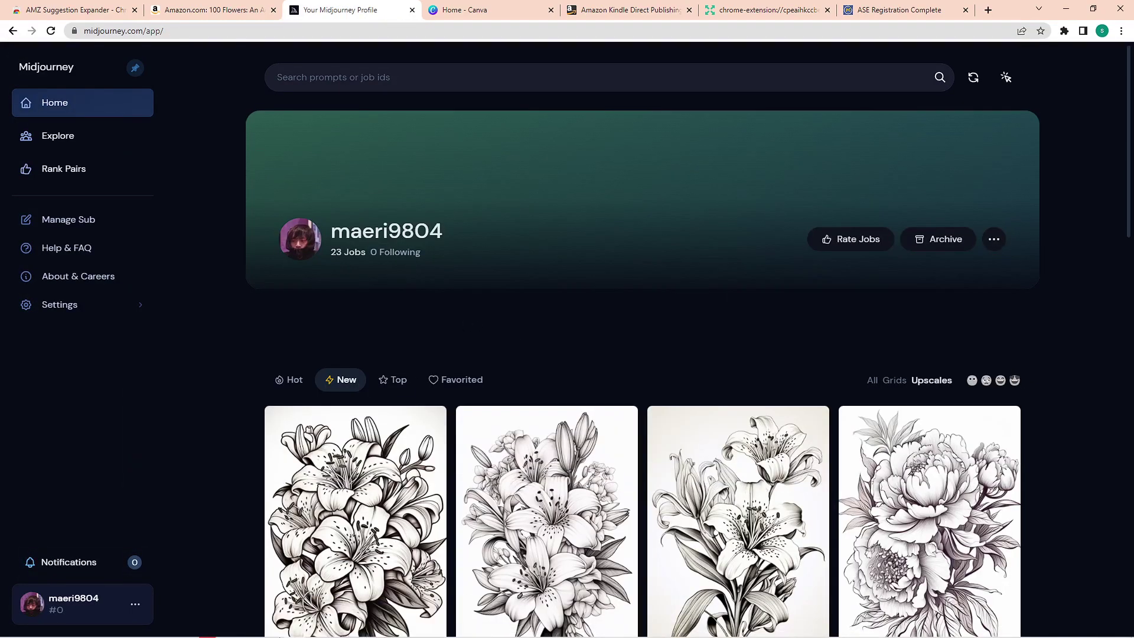
# In Discord's Midjourney server, go to #newbies-174 and select the /imagine command.
pyautogui.click(186, 629)
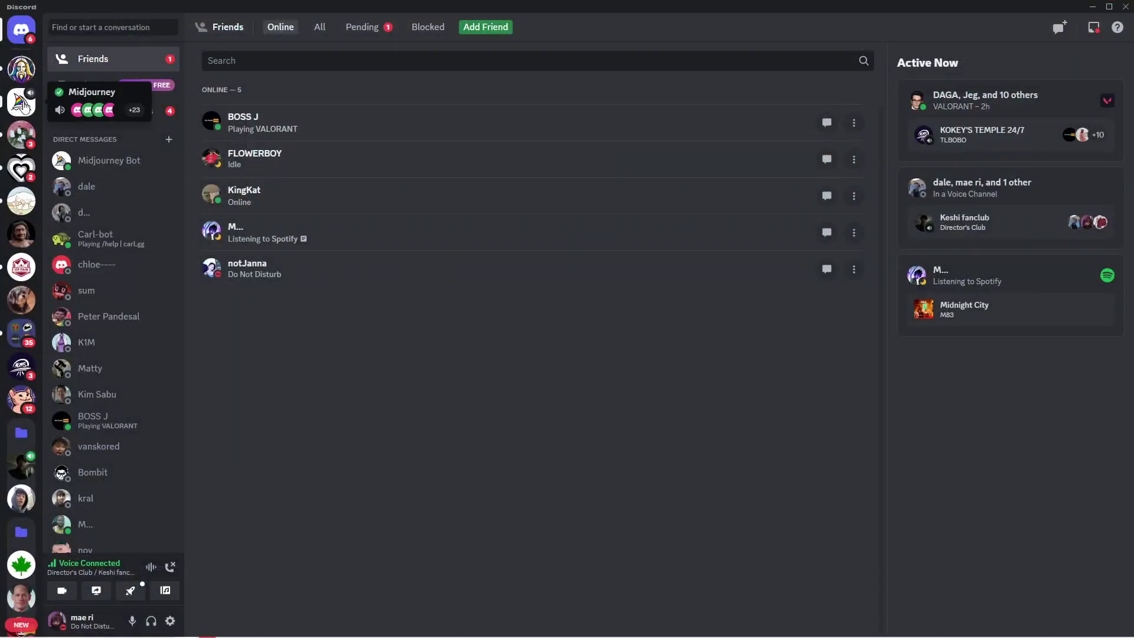
pyautogui.click(22, 102)
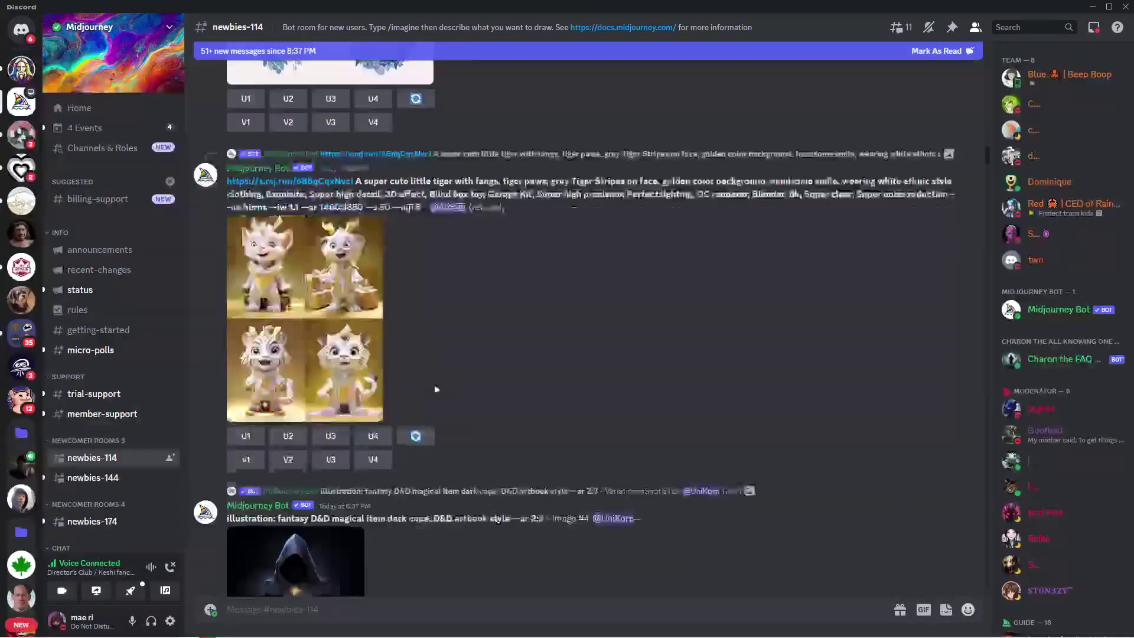
pyautogui.scroll(-3, 128, 452)
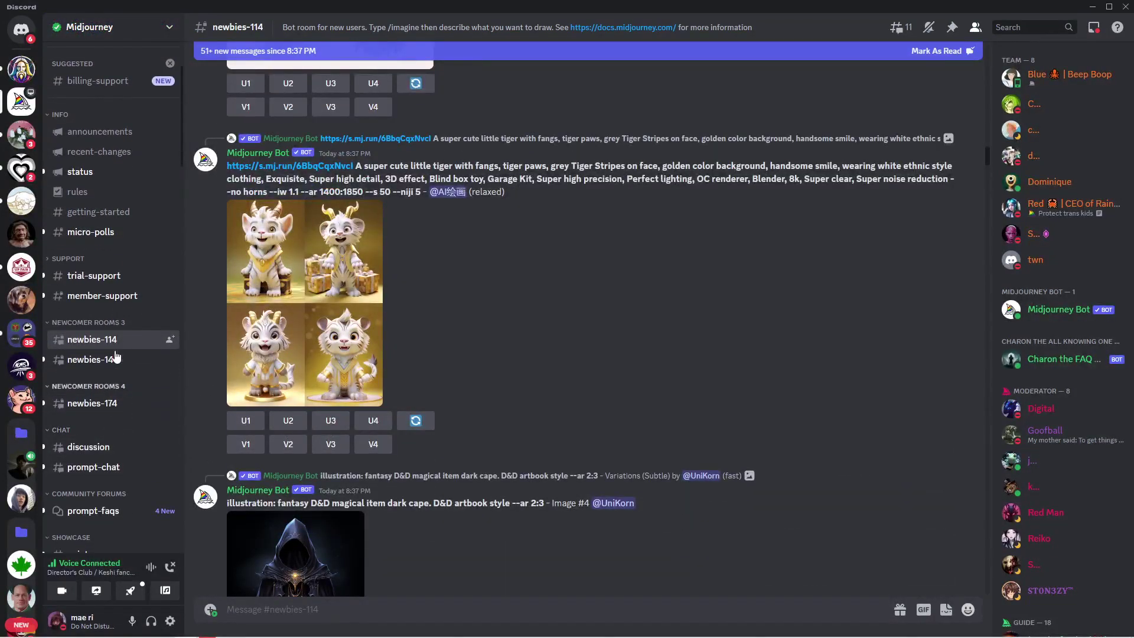
pyautogui.click(114, 403)
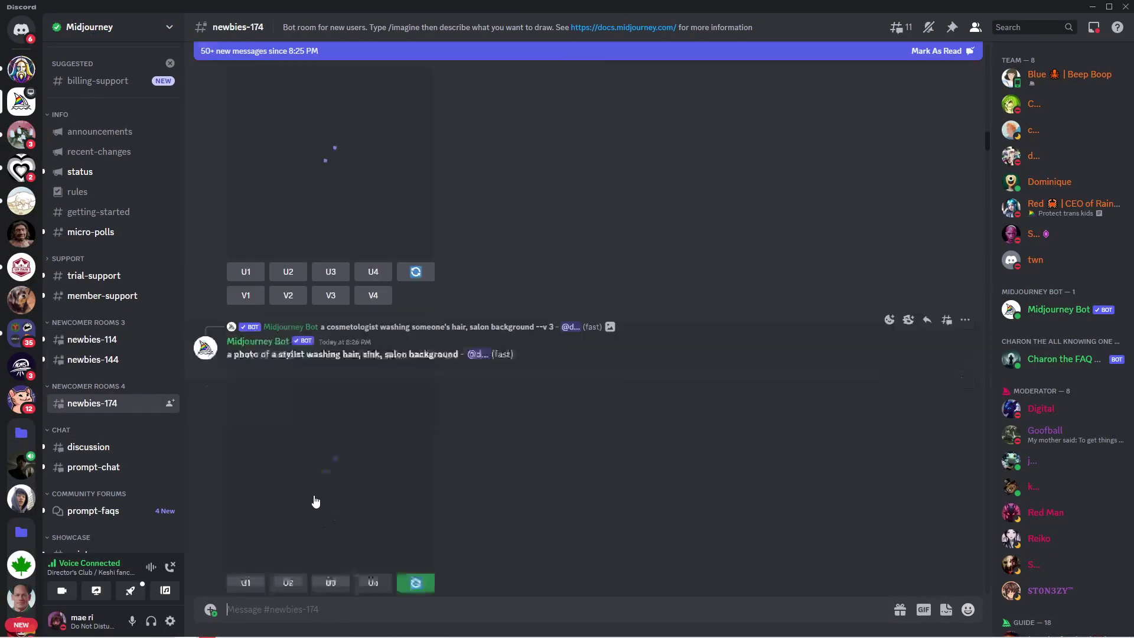
pyautogui.write('/imaginw')
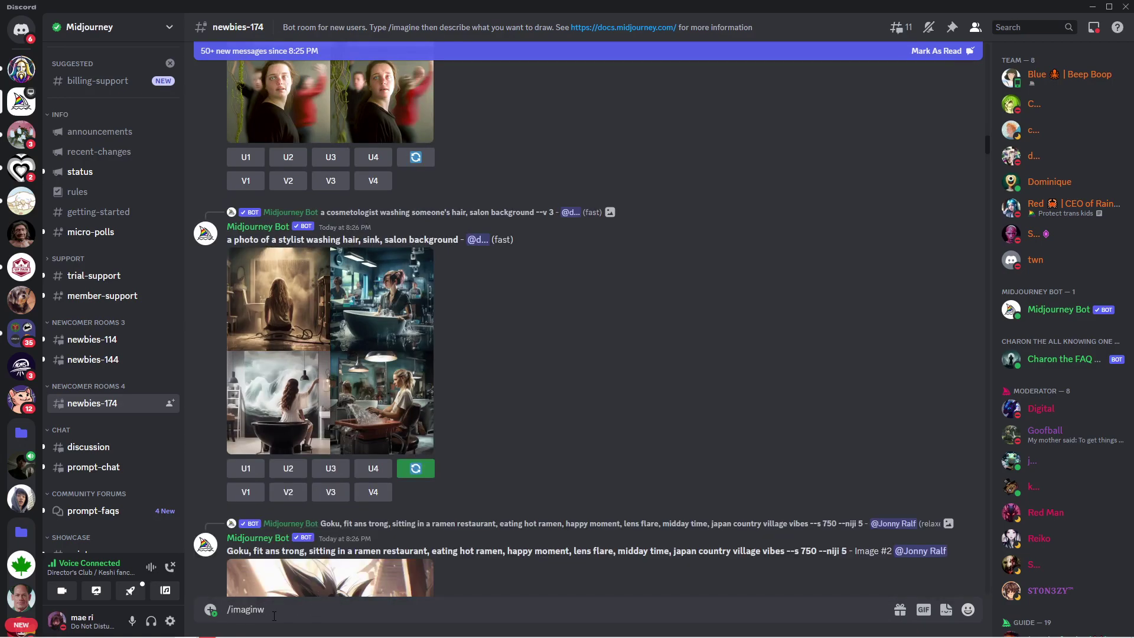
pyautogui.press('BackSpace')
pyautogui.write('e')
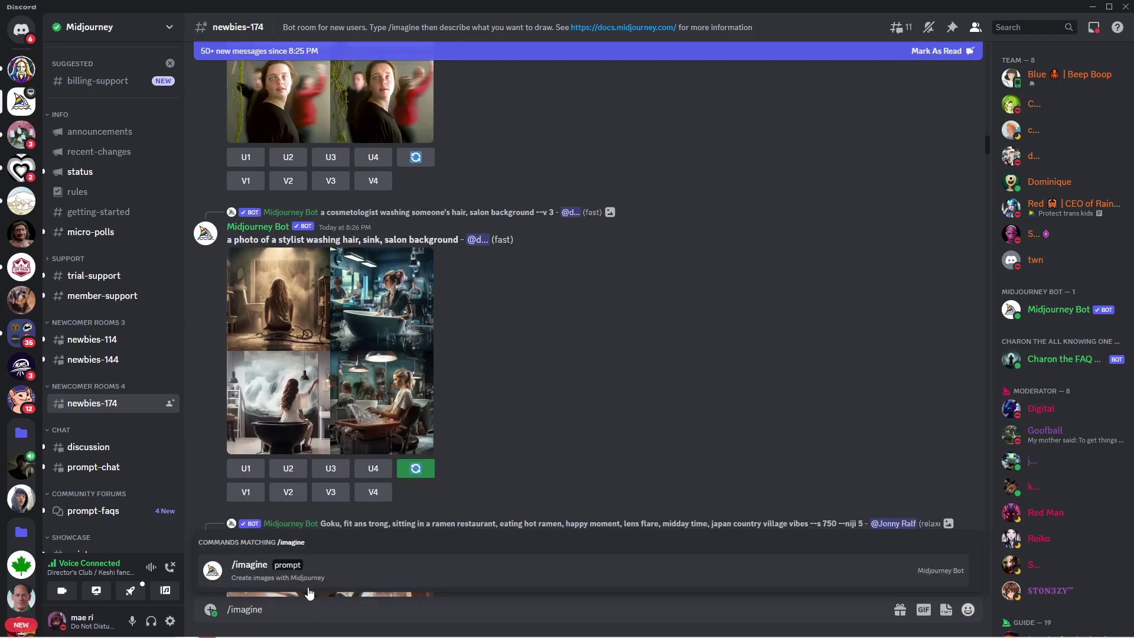
pyautogui.click(290, 572)
# Scroll through others' generations in newbies-174, then return to the Midjourney profile in Chrome.
pyautogui.scroll(-10, 535, 330)
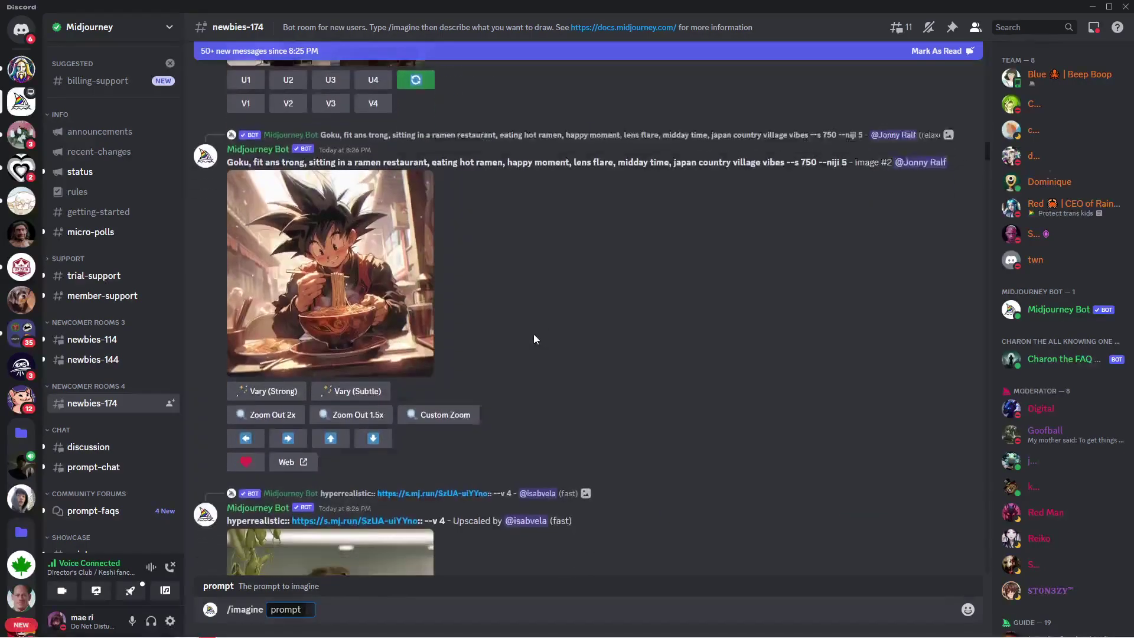
pyautogui.scroll(-10, 534, 334)
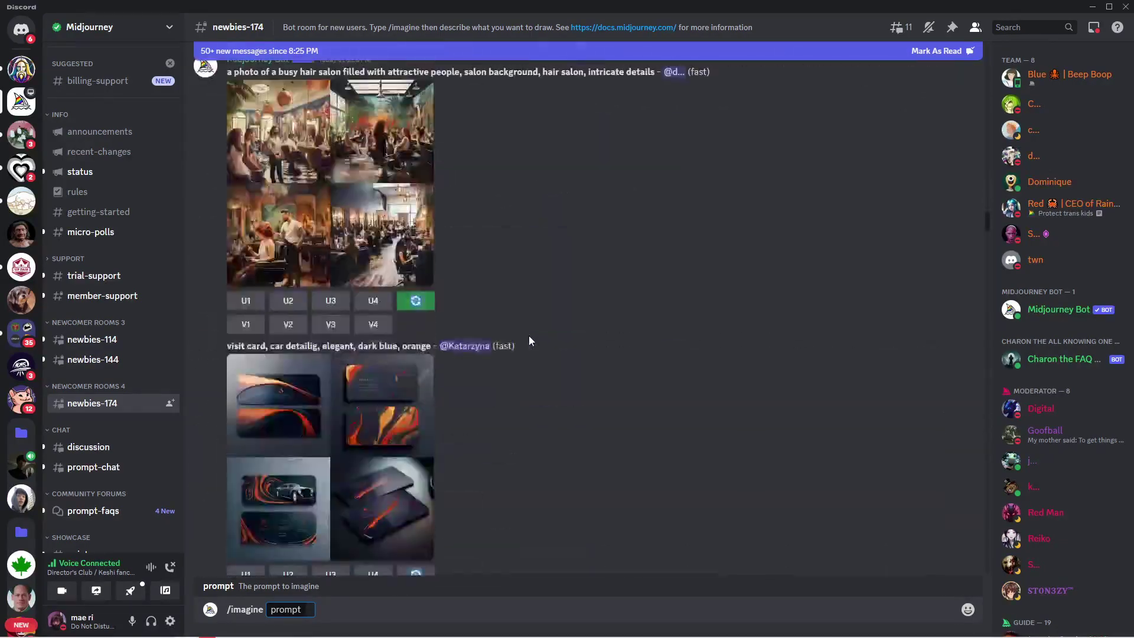
pyautogui.scroll(-15, 527, 340)
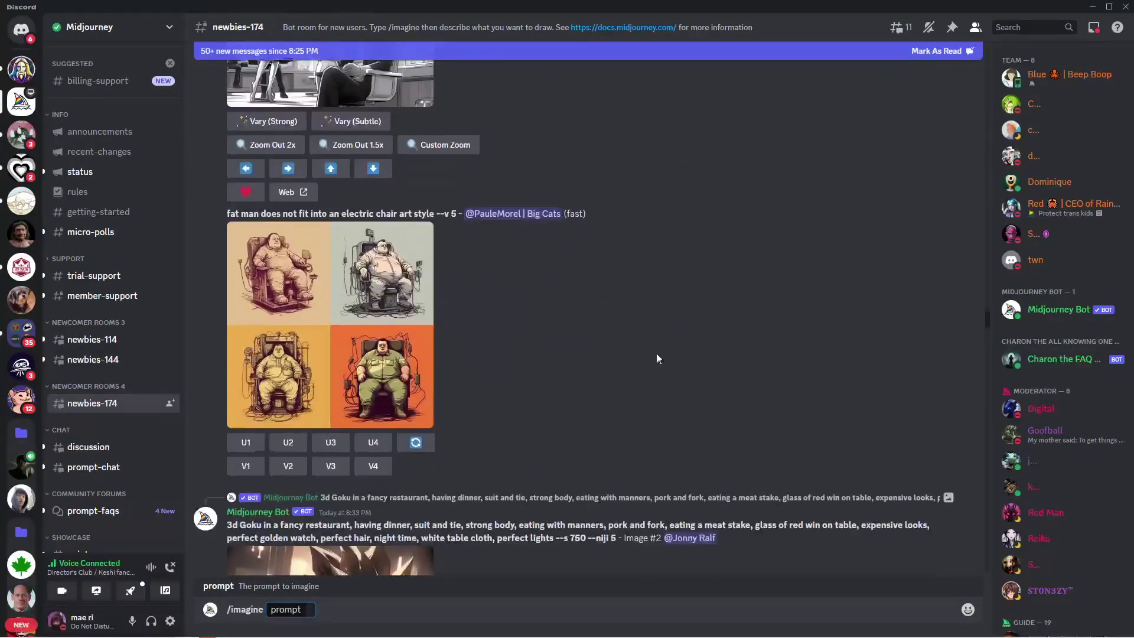
pyautogui.moveTo(990, 330); pyautogui.dragTo(989, 414)
pyautogui.scroll(-10, 644, 364)
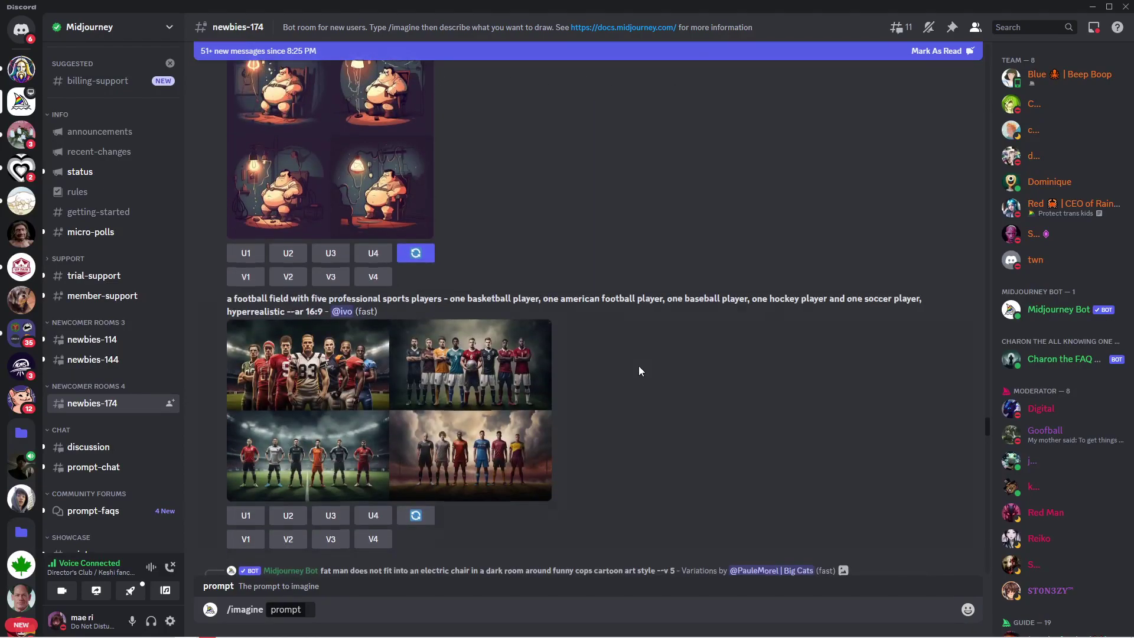
pyautogui.scroll(-10, 532, 366)
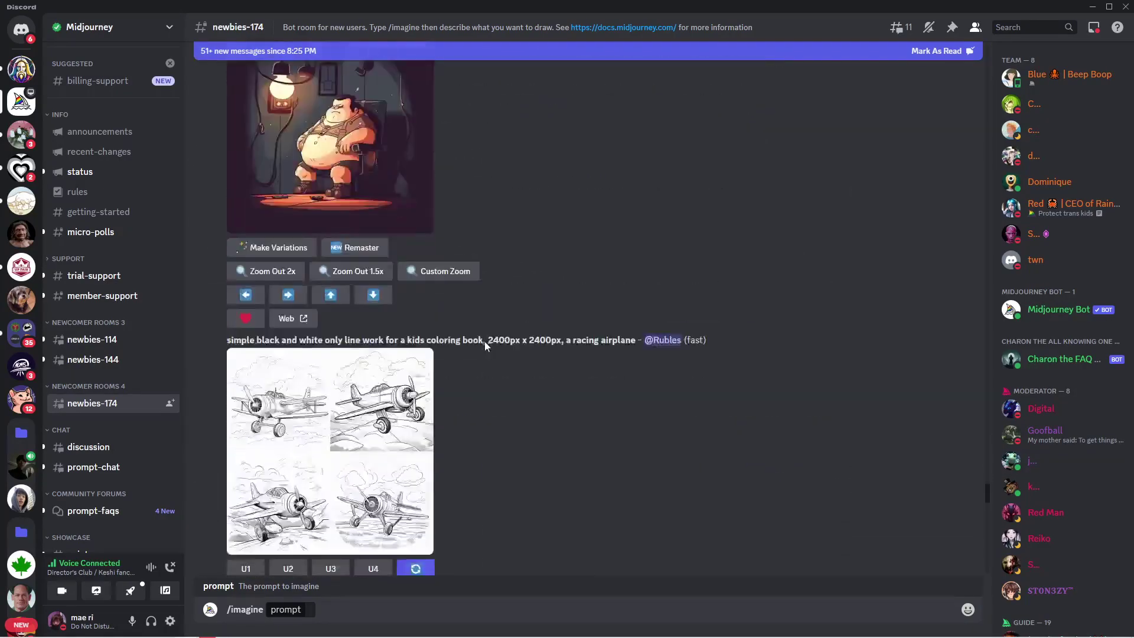
pyautogui.scroll(-15, 498, 342)
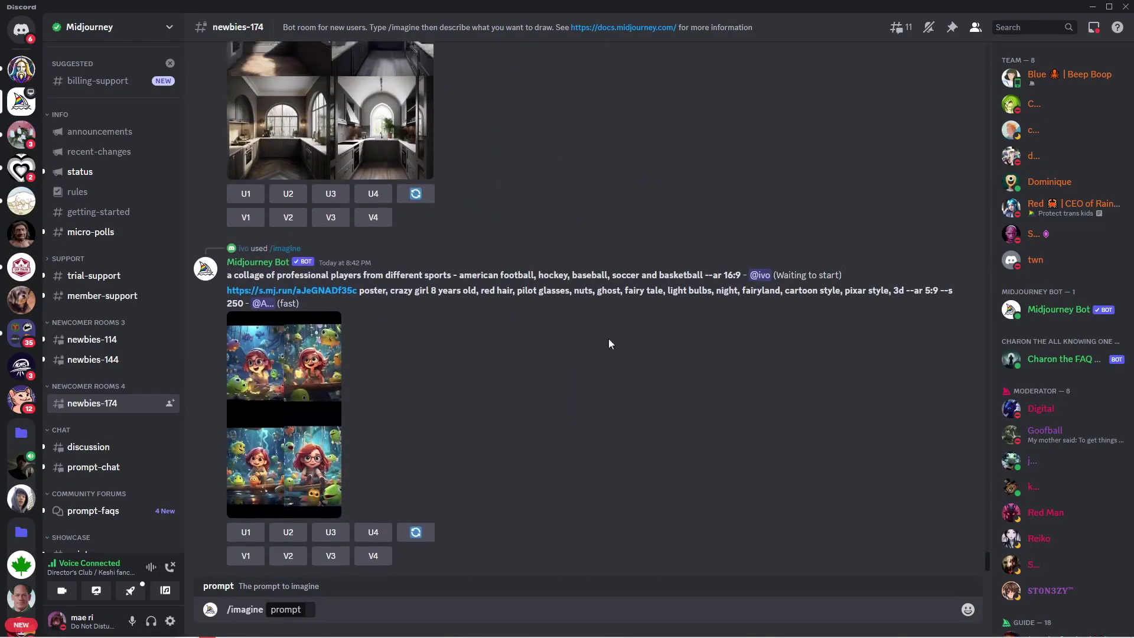
pyautogui.hotkey('alt', 'Tab')
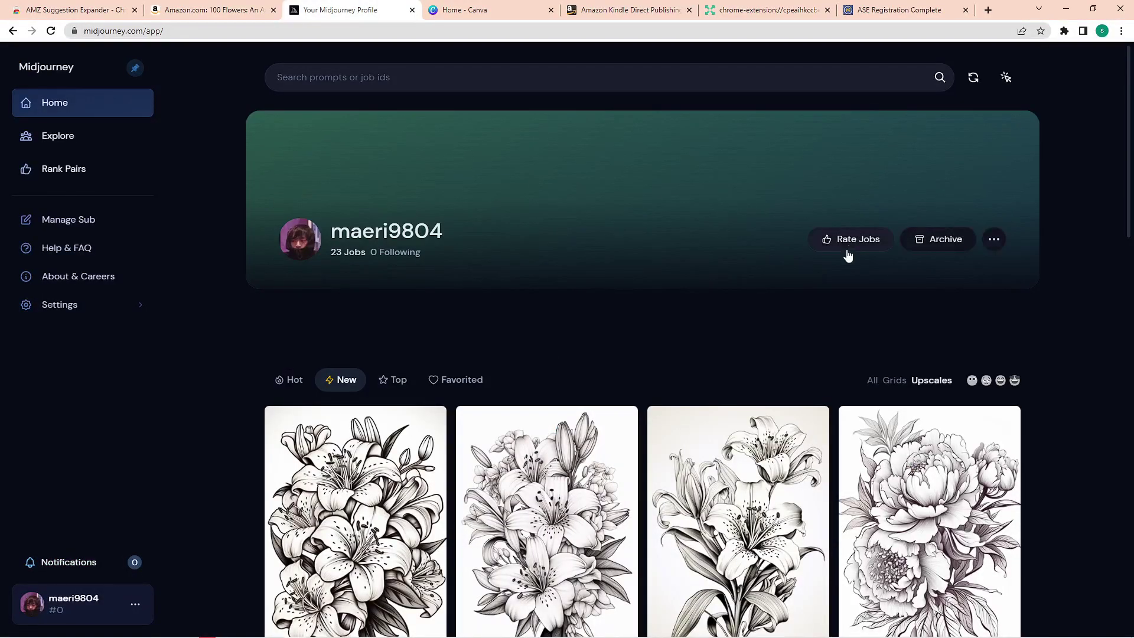
# Open the Midjourney subscription page, passing the Cloudflare check, and scroll through the plans.
pyautogui.click(74, 222)
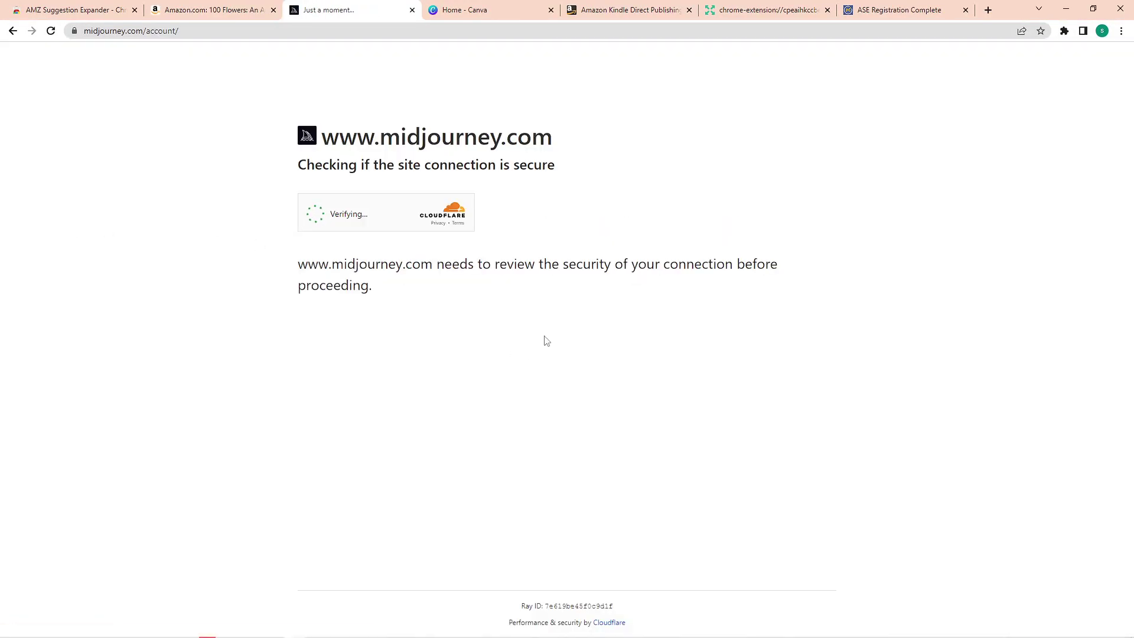
pyautogui.click(319, 216)
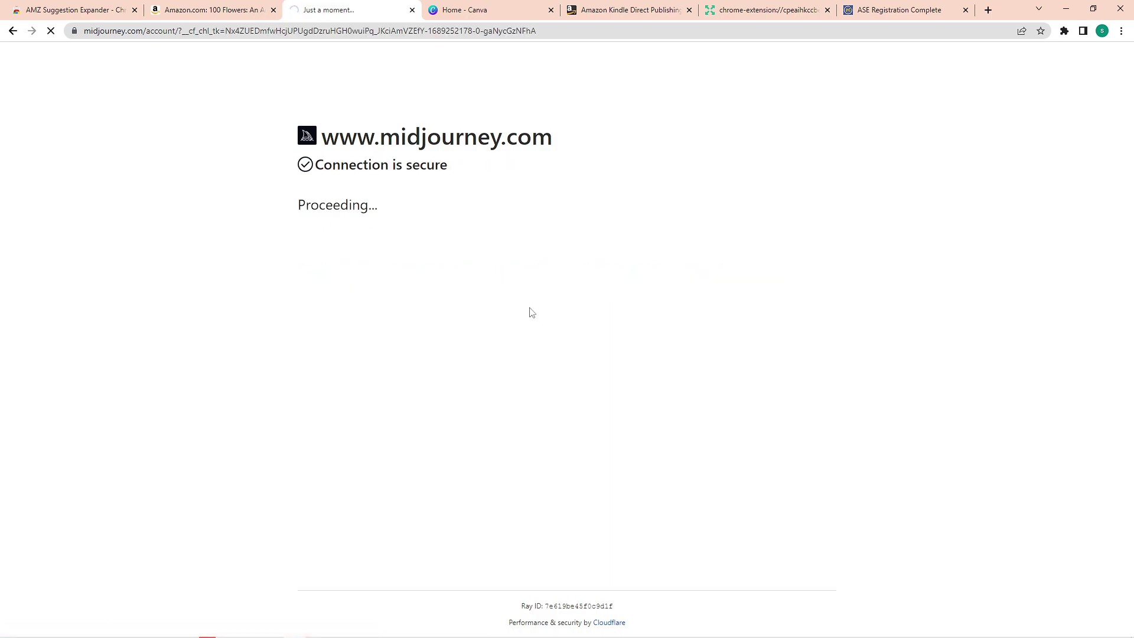
pyautogui.scroll(-6, 647, 302)
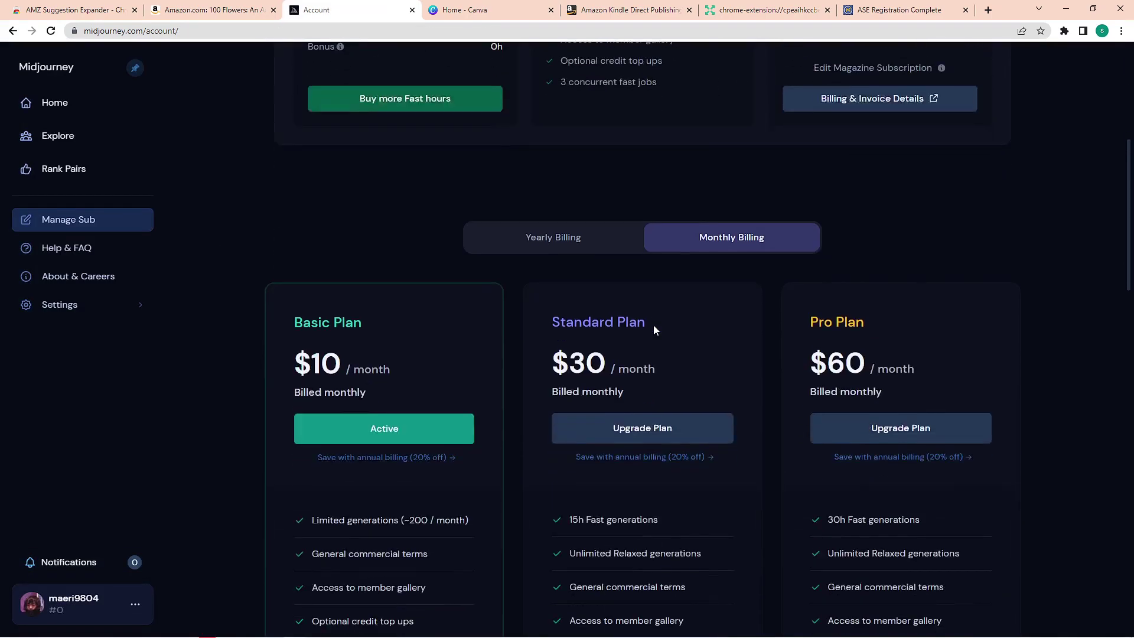
pyautogui.scroll(-3, 655, 326)
pyautogui.scroll(1, 679, 322)
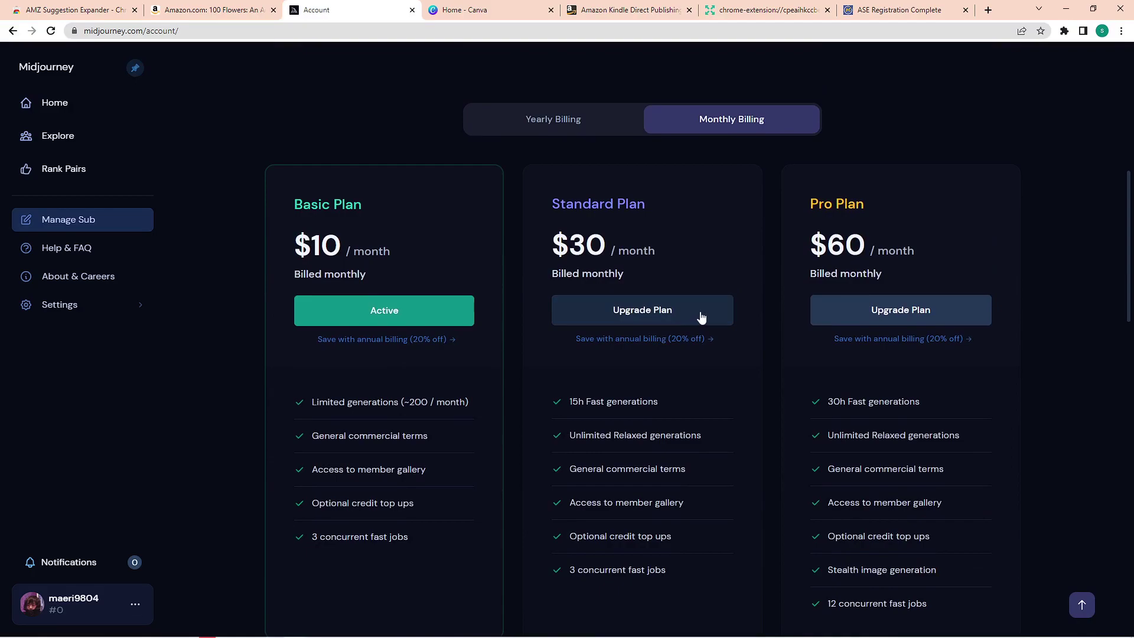
# Compare yearly and monthly plan prices down to the $120 Mega Plan, then leave for Discord.
pyautogui.click(561, 127)
pyautogui.scroll(1, 684, 220)
pyautogui.click(724, 182)
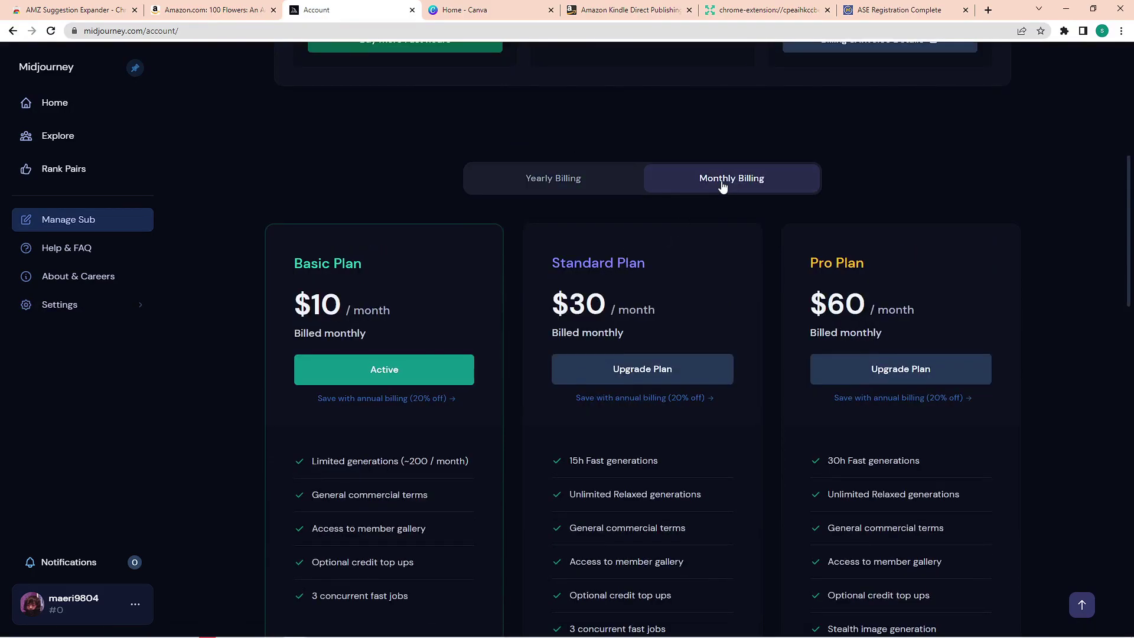
pyautogui.scroll(-2, 724, 185)
pyautogui.scroll(-6, 1130, 214)
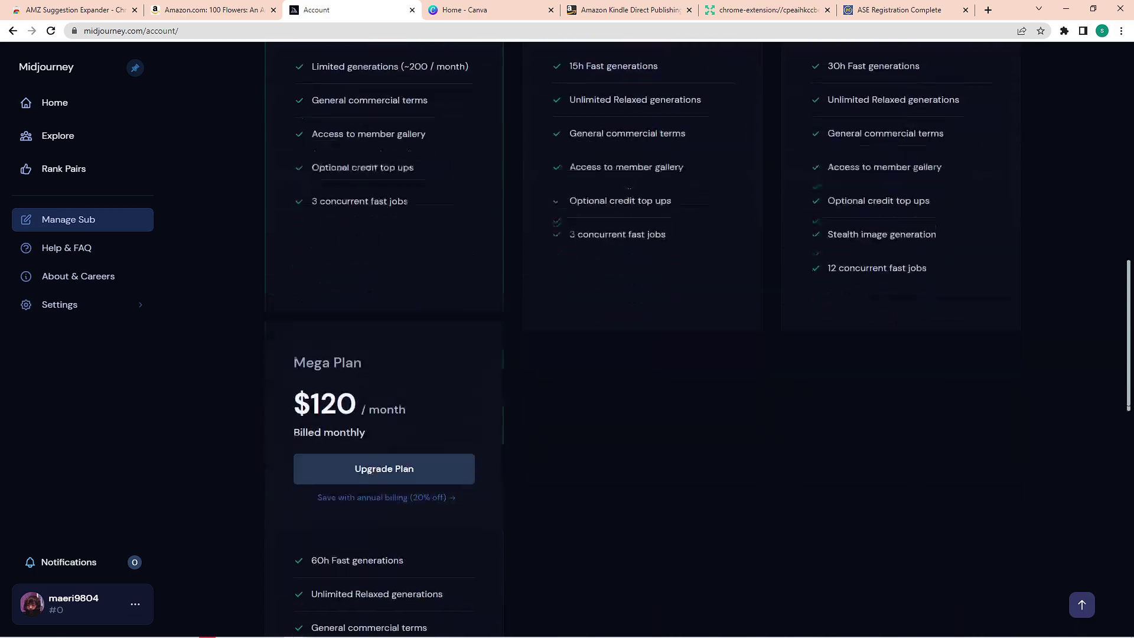
pyautogui.hotkey('alt', 'Tab')
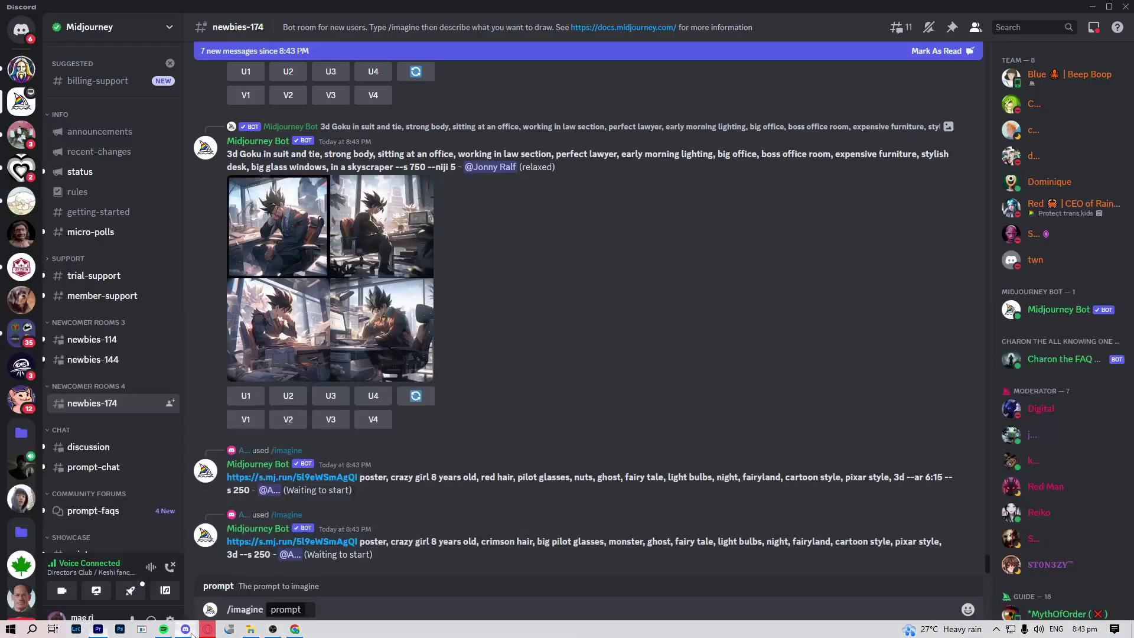
# In the Midjourney Bot DM, run /imagine with 'coloring page, flower tulips, clean line art, --ar 2:3'.
pyautogui.click(186, 628)
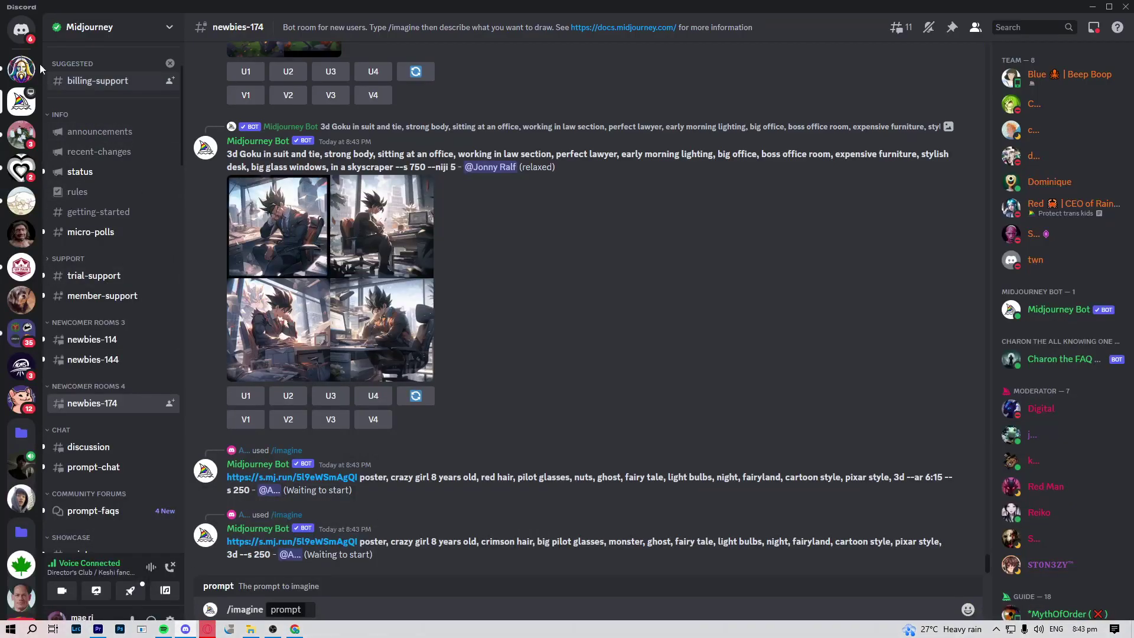
pyautogui.click(21, 28)
pyautogui.click(106, 160)
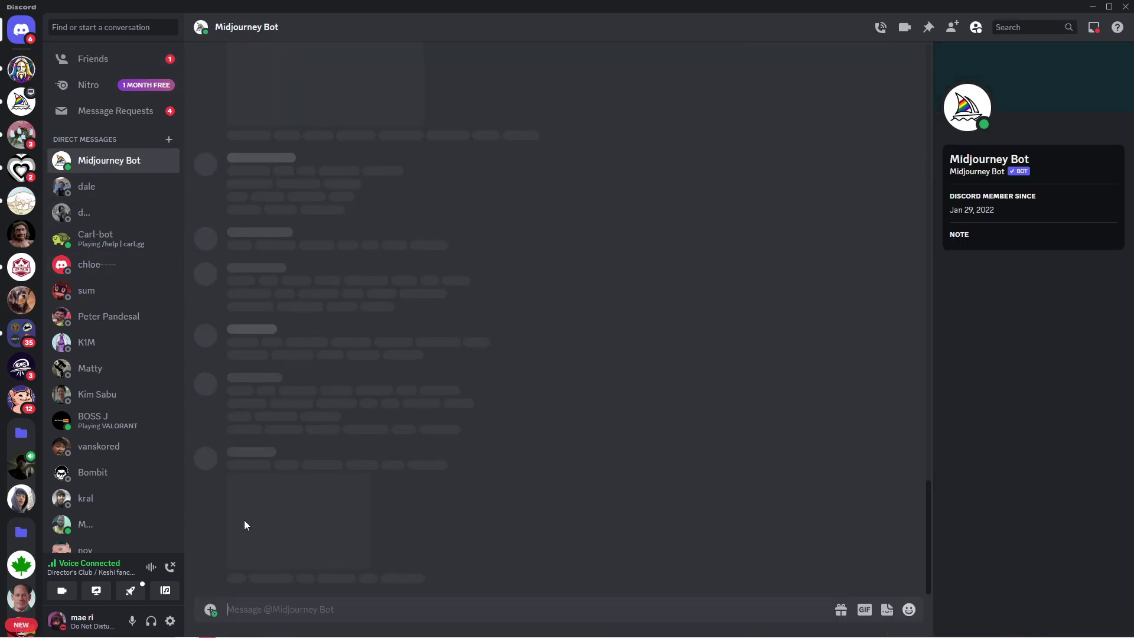
pyautogui.write('/imagine')
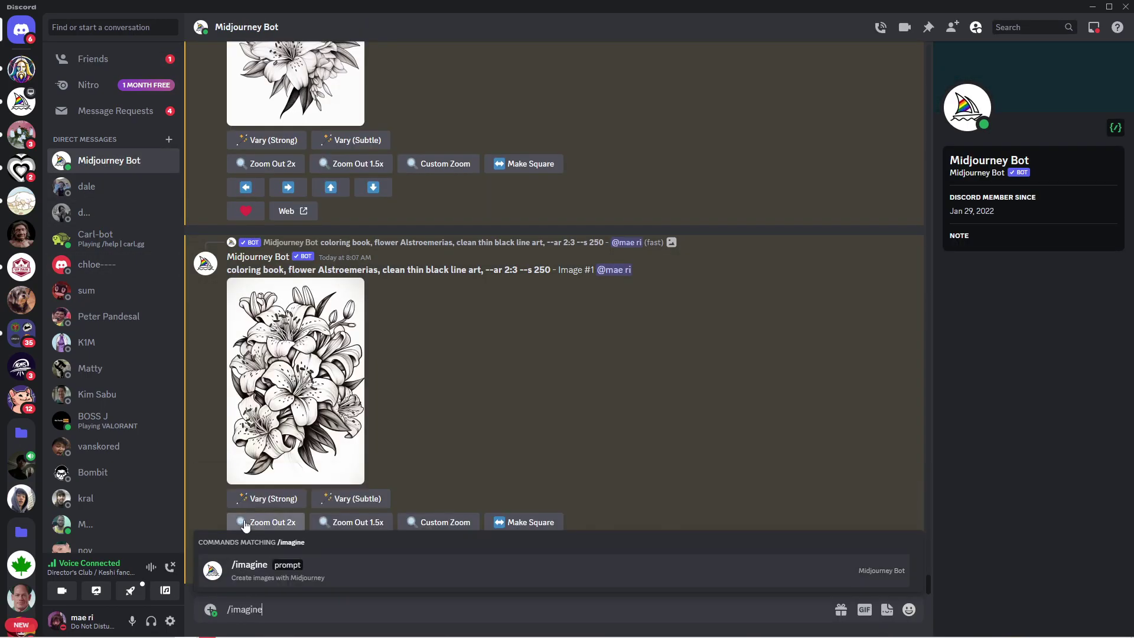
pyautogui.click(284, 577)
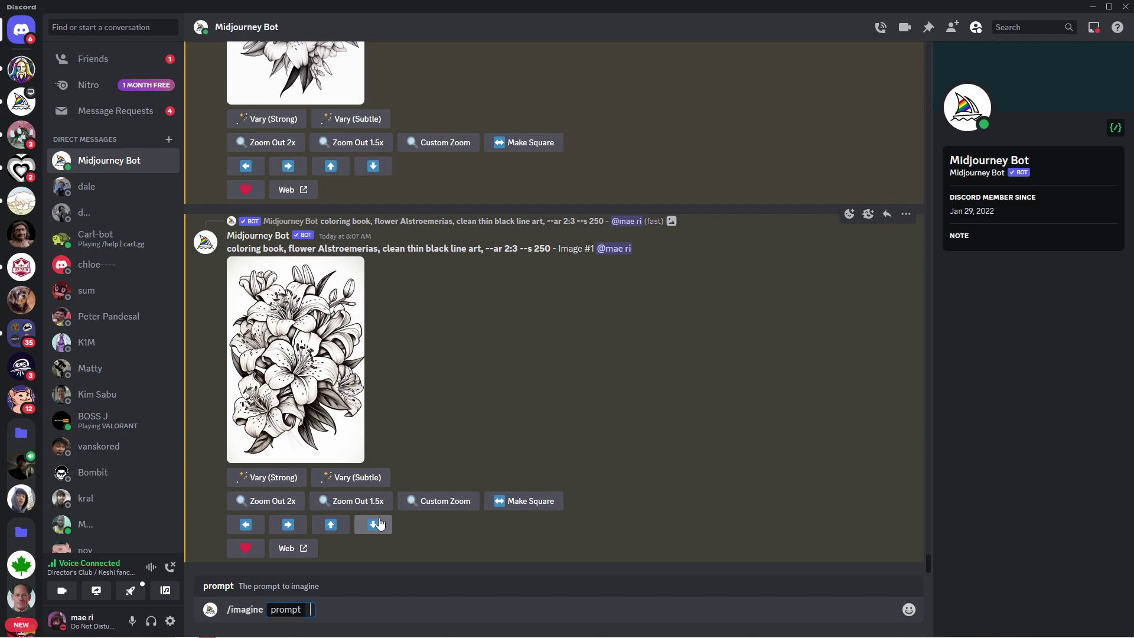
pyautogui.write('color')
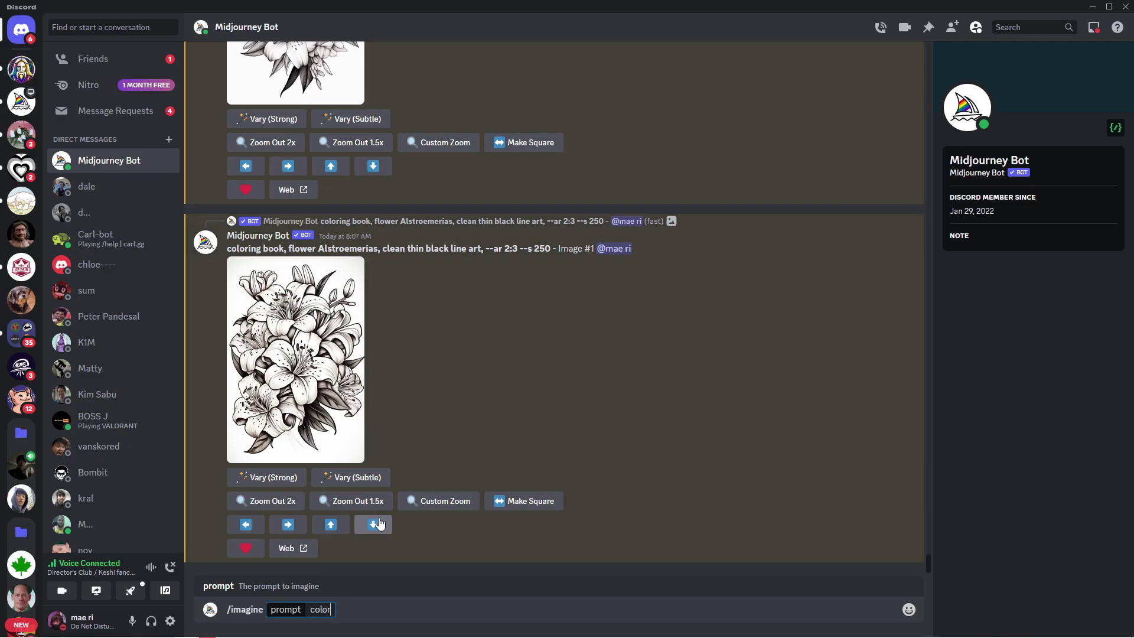
pyautogui.write('nging page, flower')
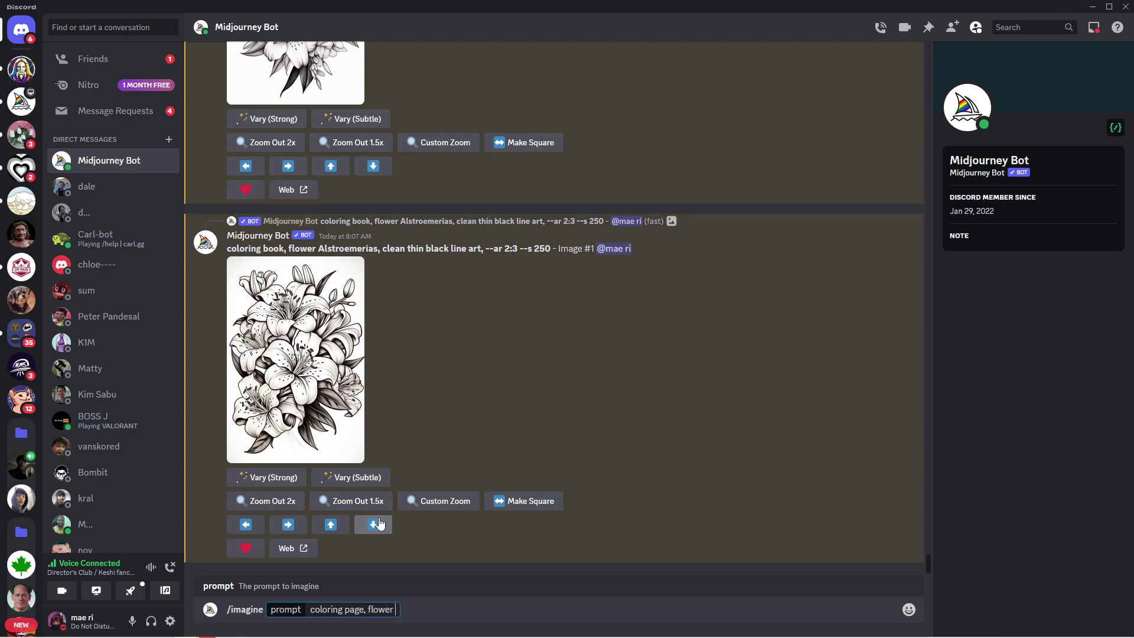
pyautogui.write(' tulips, clean line art, --ar 2:3')
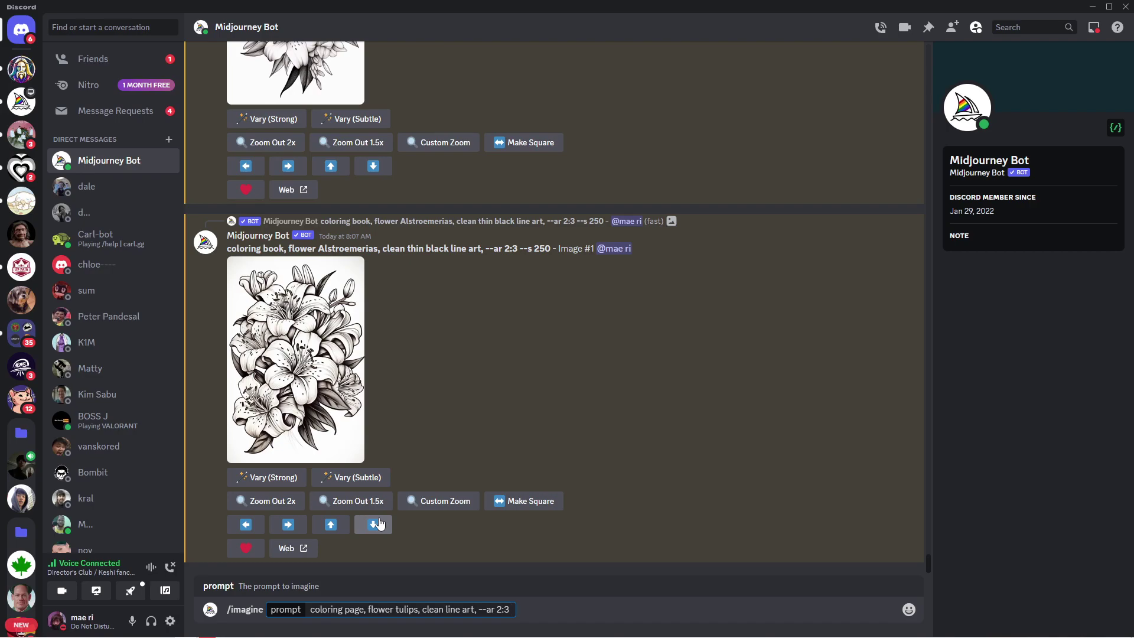
pyautogui.press('Return')
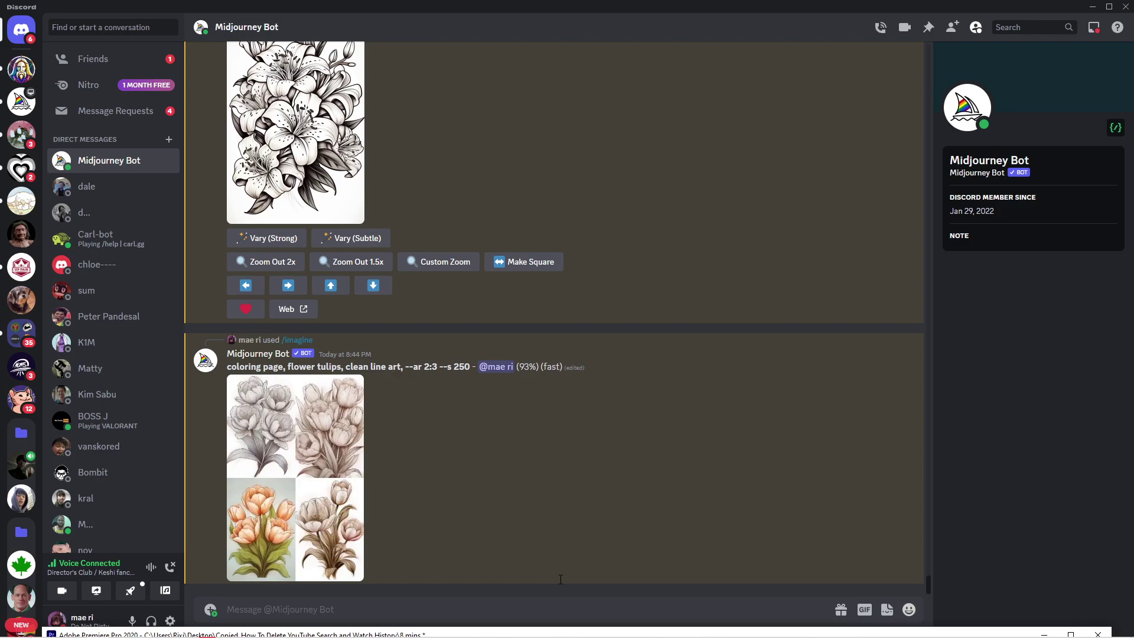
# Preview the tulip grid, then upscale the first image with U1.
pyautogui.click(274, 394)
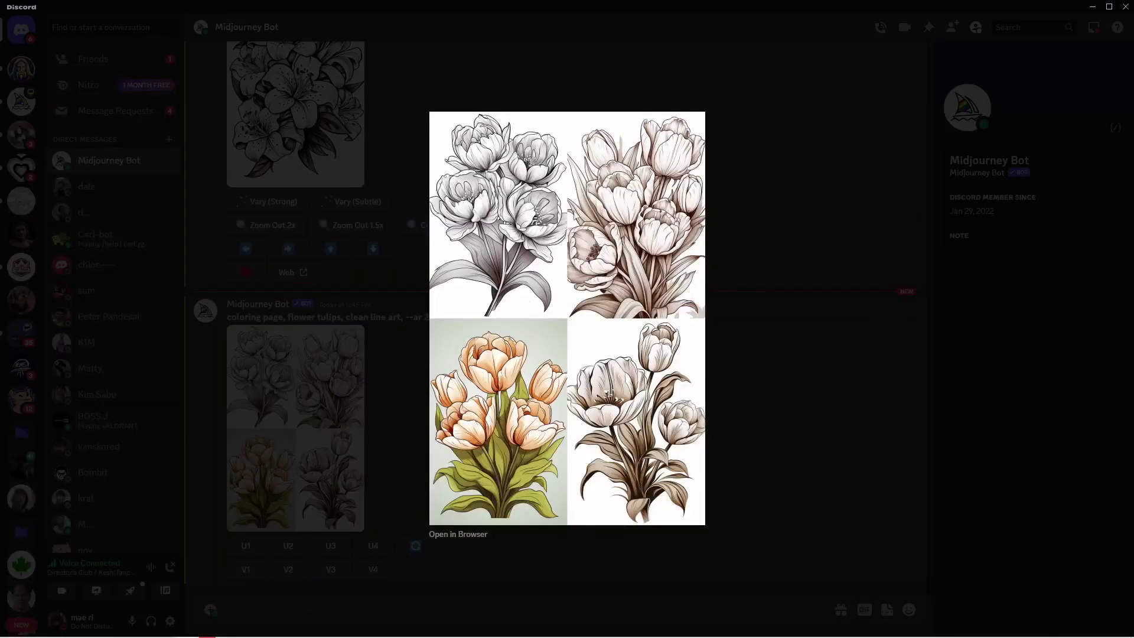
pyautogui.click(348, 337)
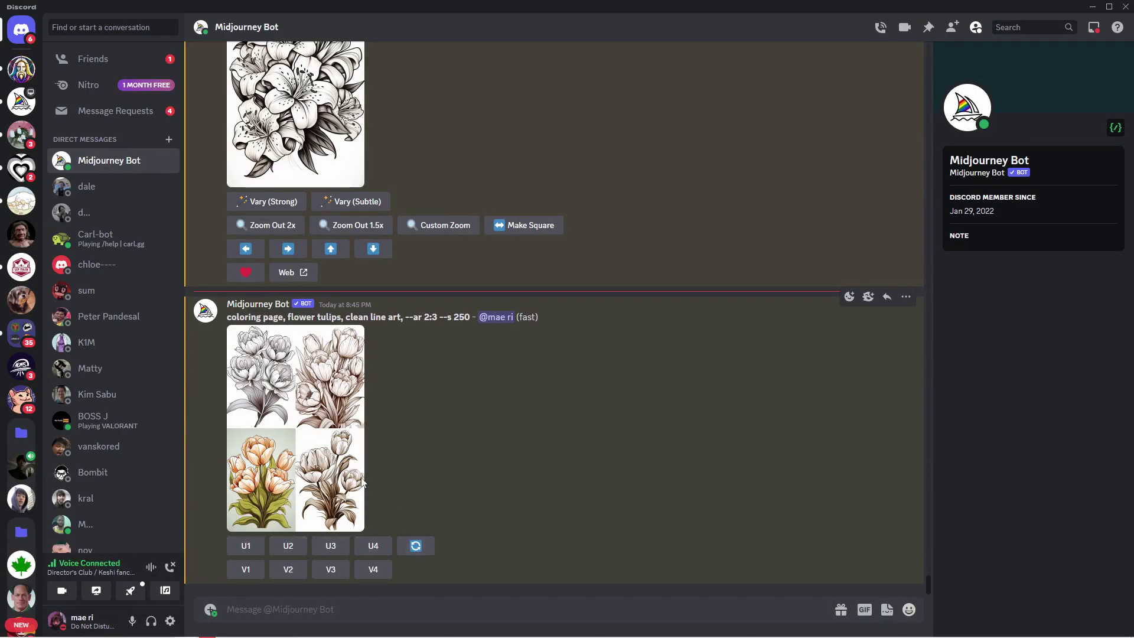
pyautogui.click(246, 544)
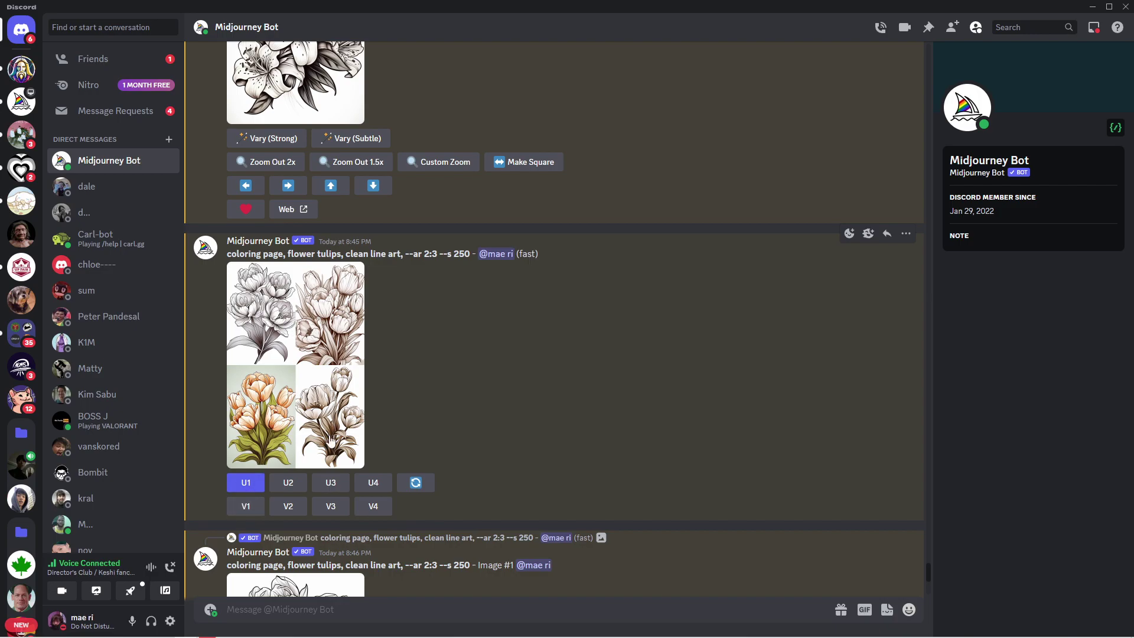
# Create V1 variations of the first tulip image, submitting the remix prompt unchanged.
pyautogui.click(254, 508)
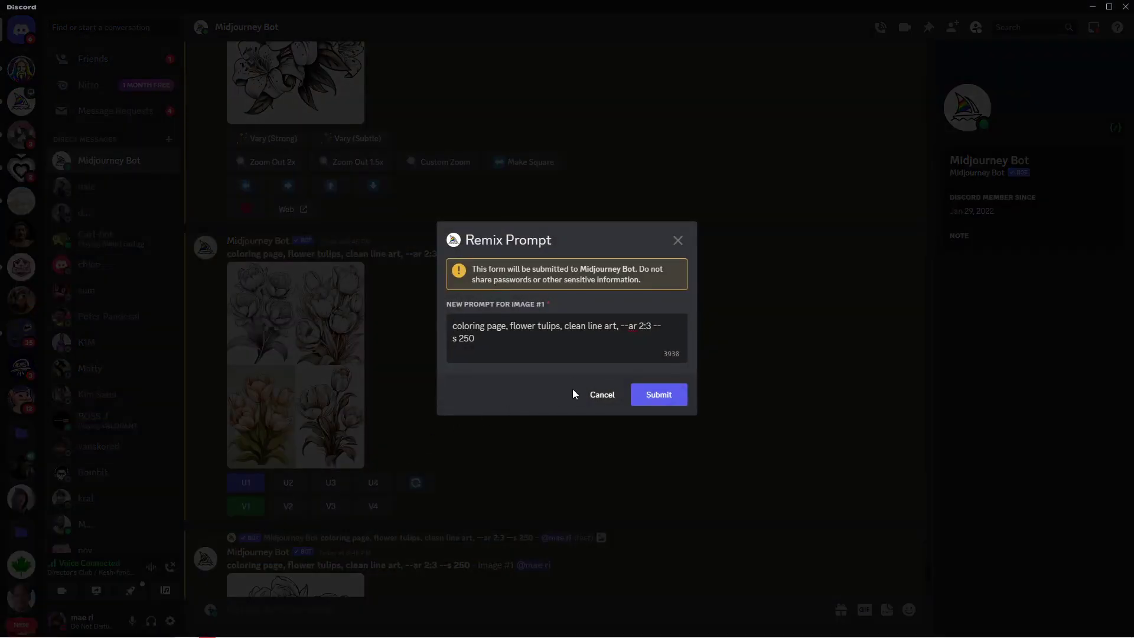
pyautogui.click(652, 395)
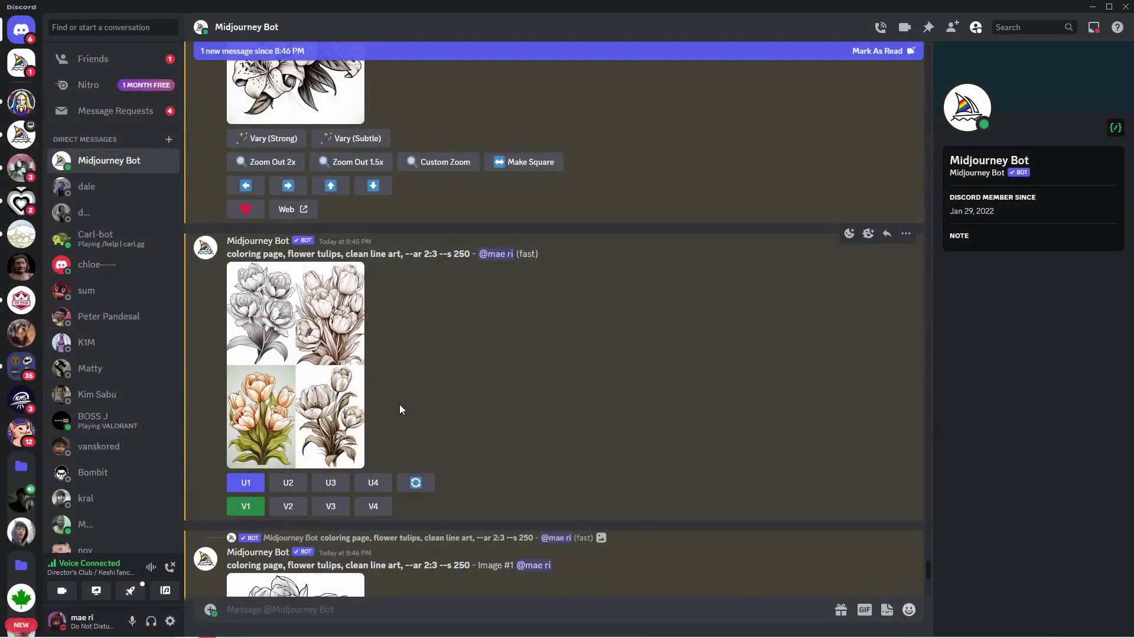
pyautogui.scroll(-4, 391, 397)
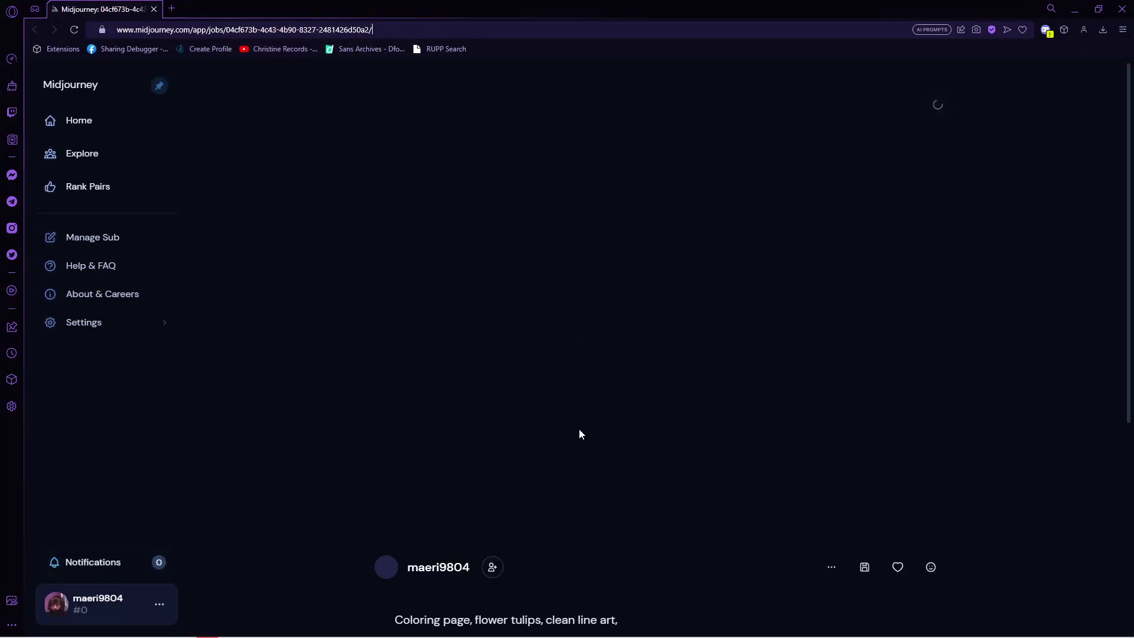
# Review the upscaled tulip image's Midjourney job page, highlighting its 896 x 1344 size.
pyautogui.scroll(-3, 579, 427)
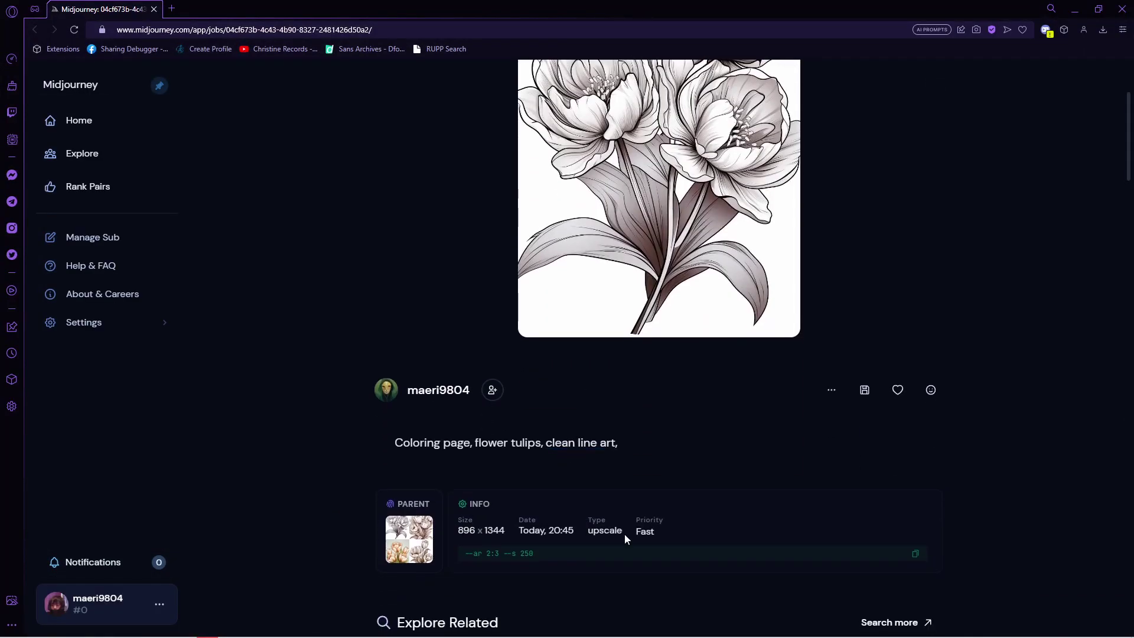
pyautogui.scroll(3, 581, 551)
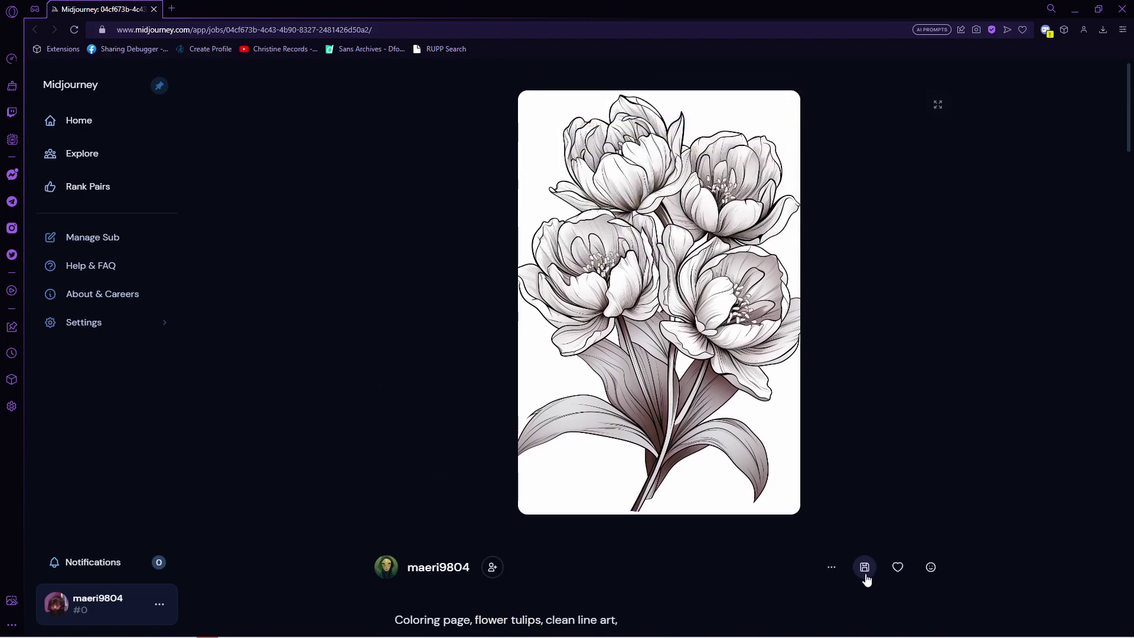
pyautogui.scroll(-3, 685, 529)
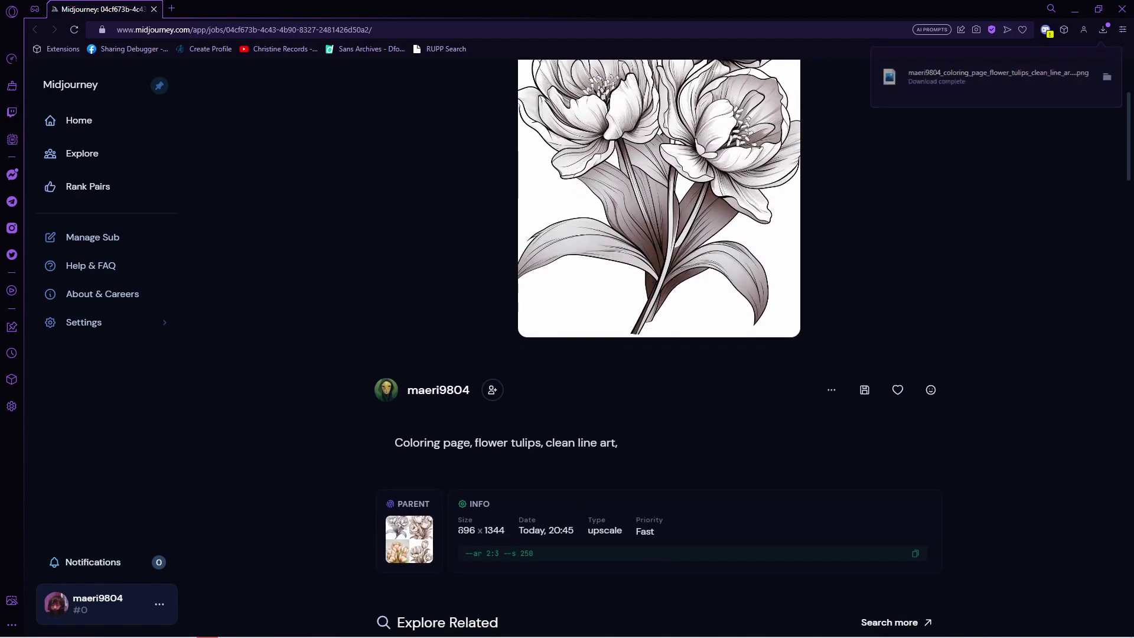
pyautogui.moveTo(458, 530); pyautogui.dragTo(509, 533)
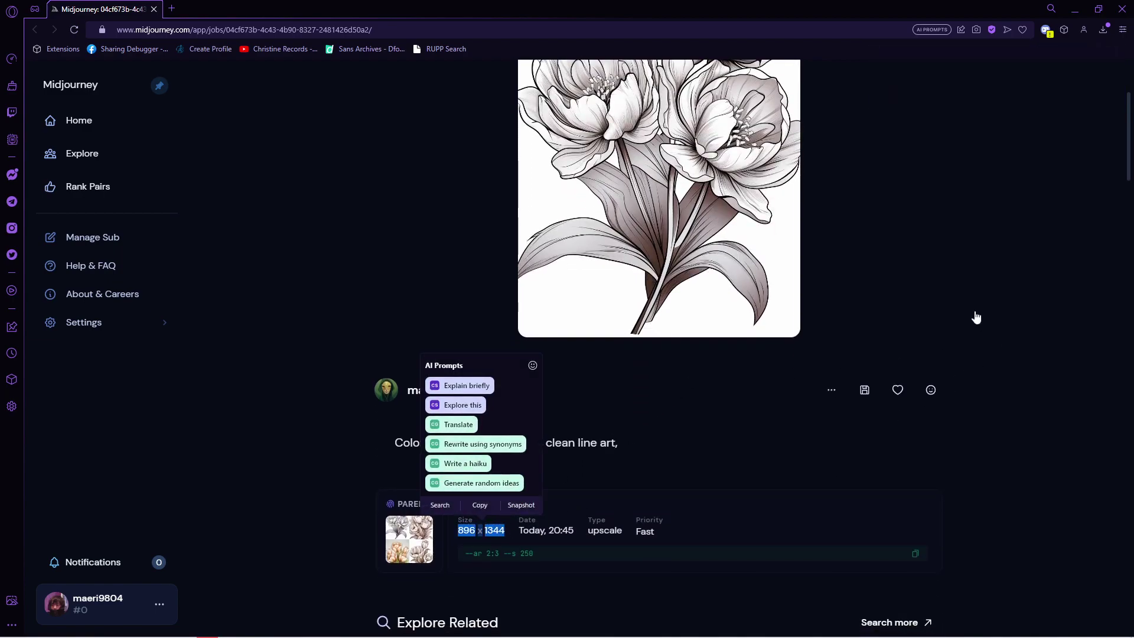
pyautogui.scroll(3, 672, 448)
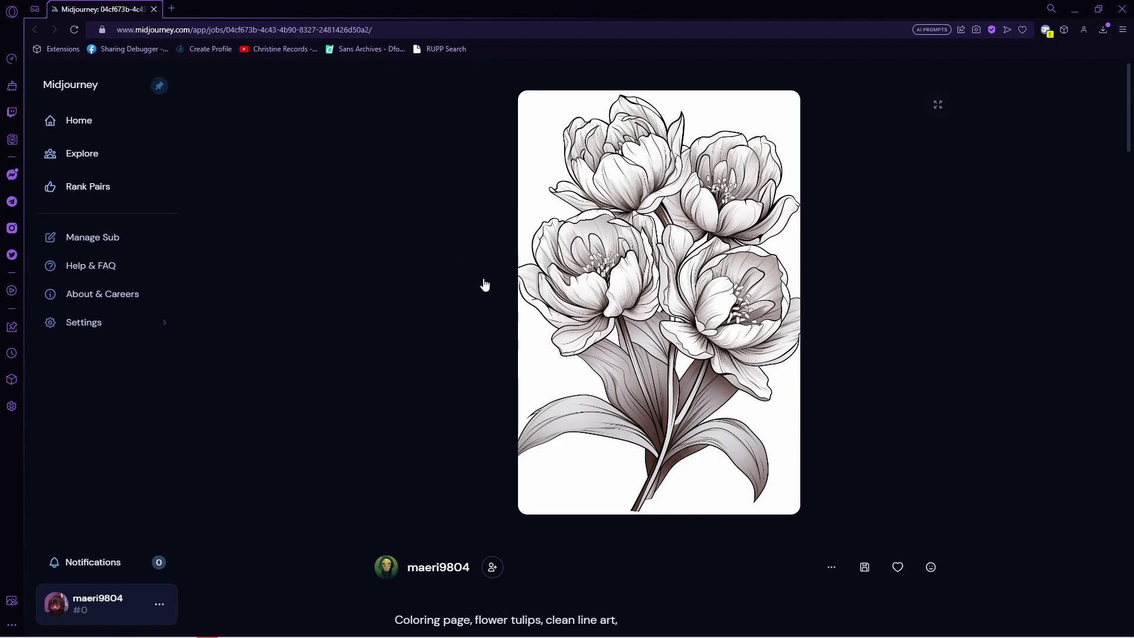
# Go to bigjpg.com in a new tab and upload the downloaded tulip PNG.
pyautogui.click(172, 9)
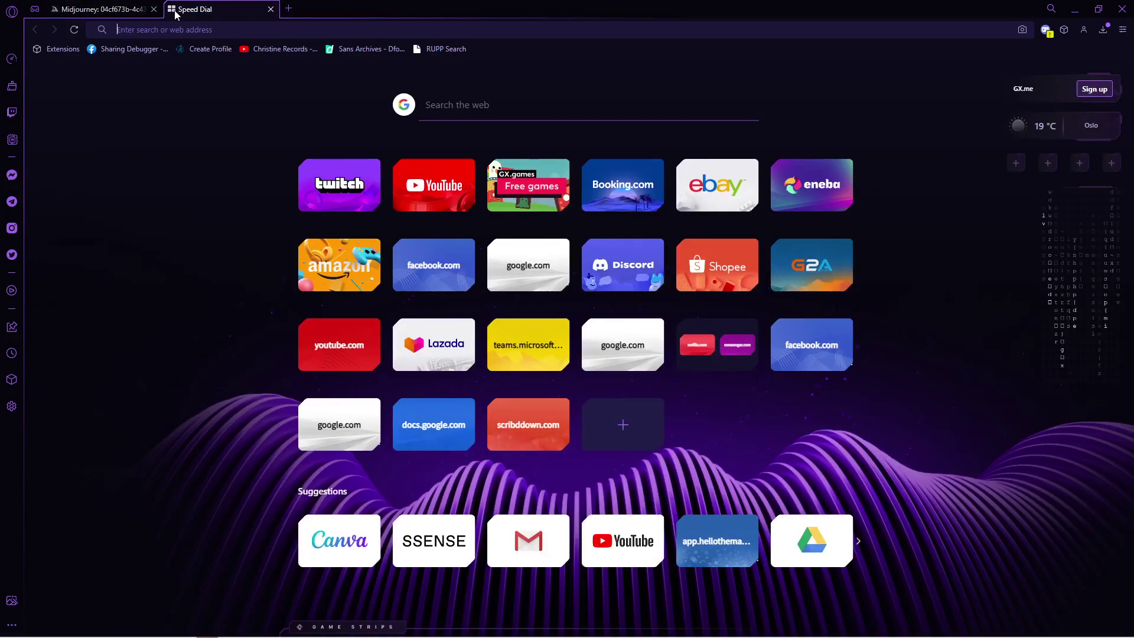
pyautogui.write('bigjpg.com')
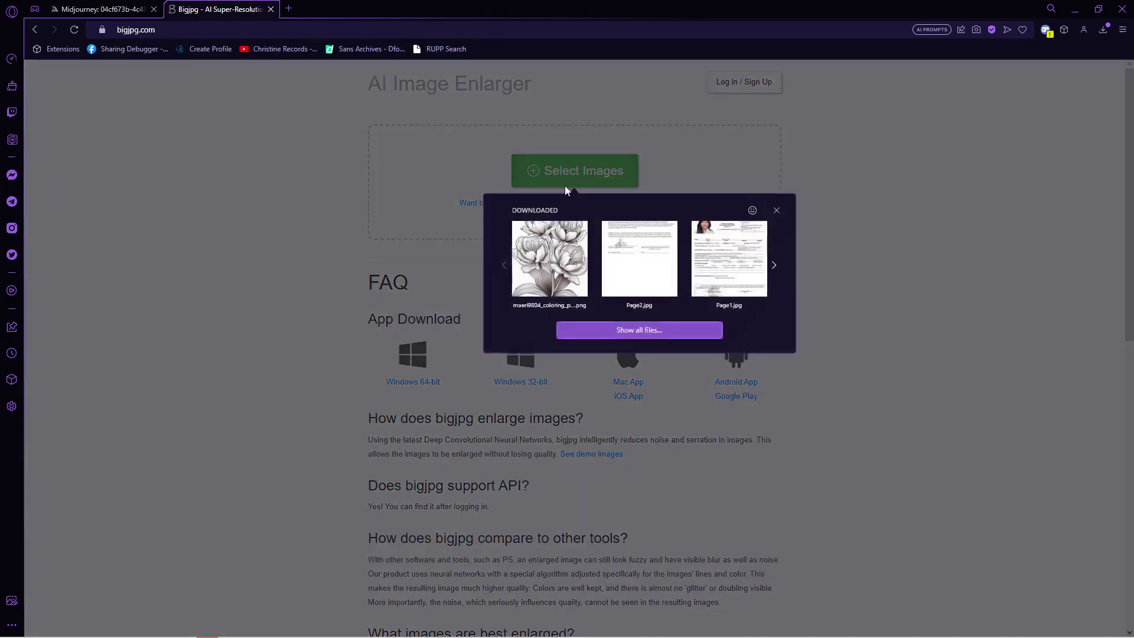
pyautogui.click(549, 258)
# Enlarge the tulip image 4x as Artwork with High noise reduction.
pyautogui.click(458, 300)
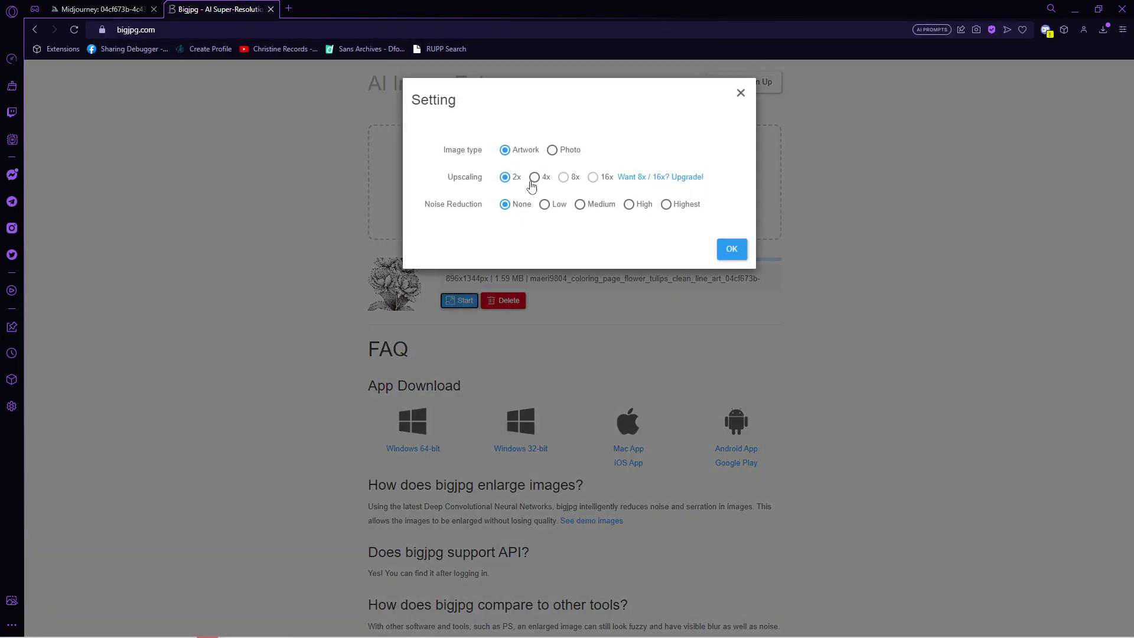
pyautogui.click(534, 177)
pyautogui.click(731, 248)
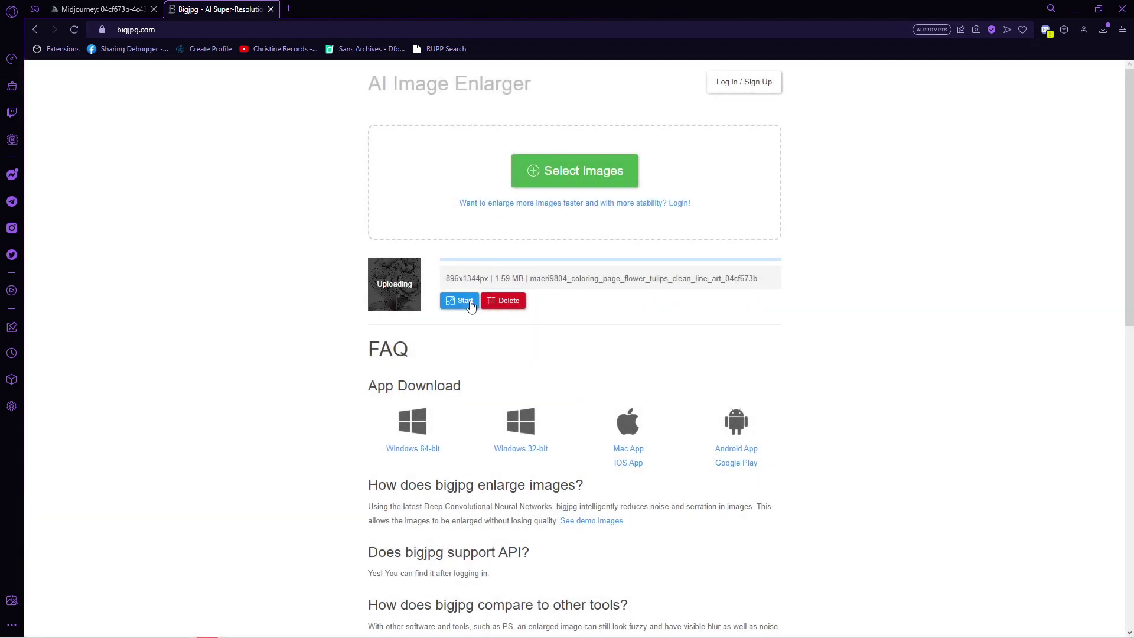
pyautogui.click(463, 302)
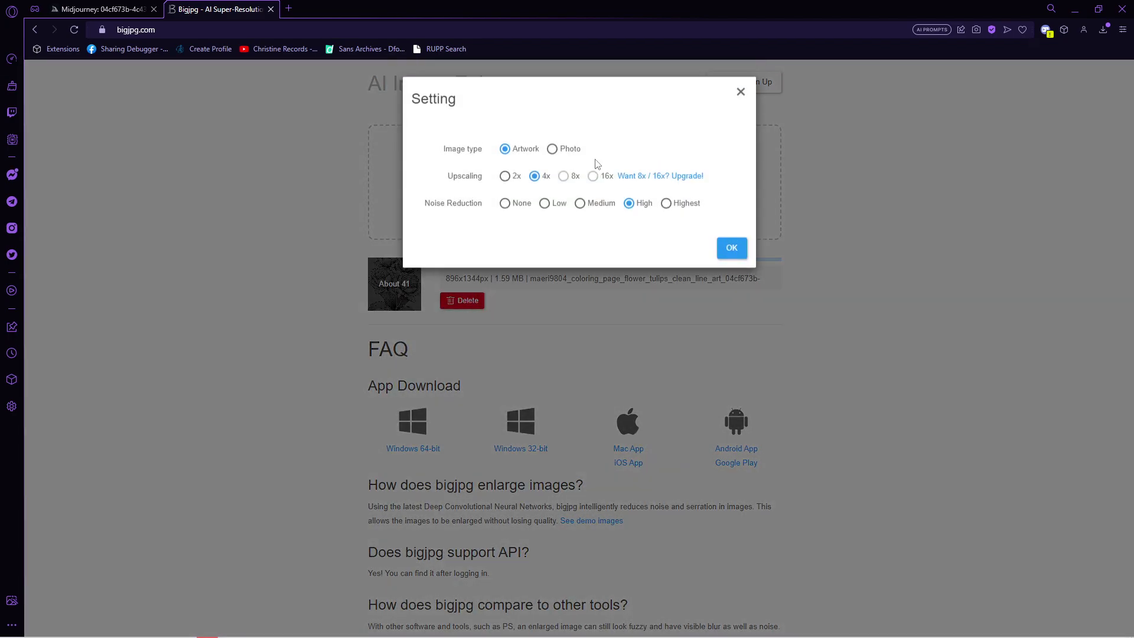
pyautogui.click(732, 250)
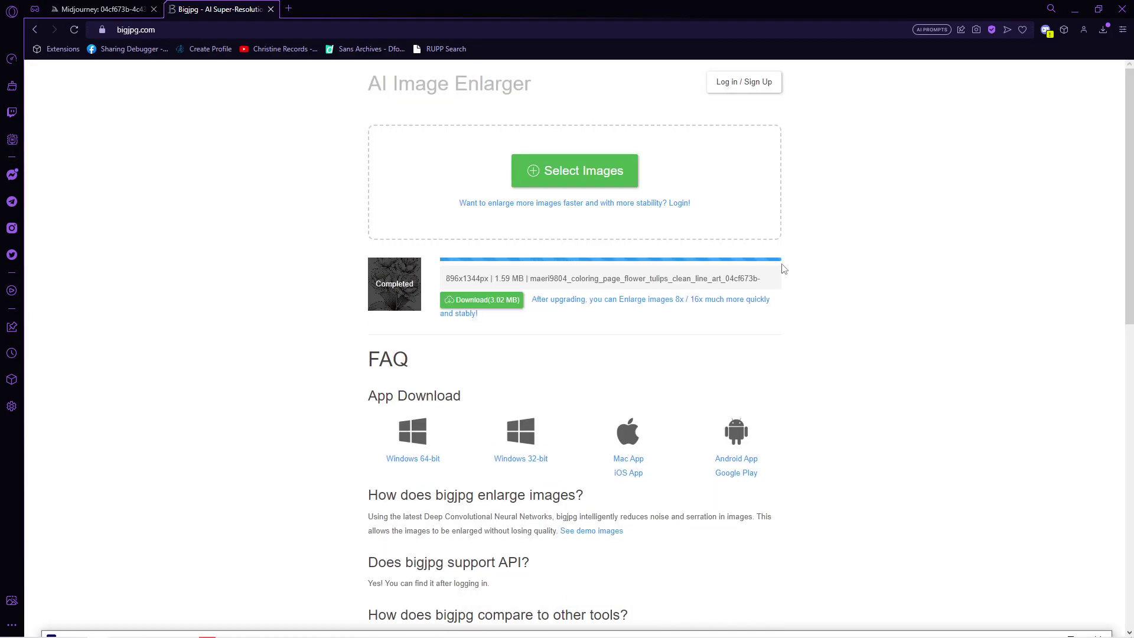
# Snap the original and upscaled tulip images side by side in Windows Photos.
pyautogui.moveTo(309, 195); pyautogui.dragTo(101, 18)
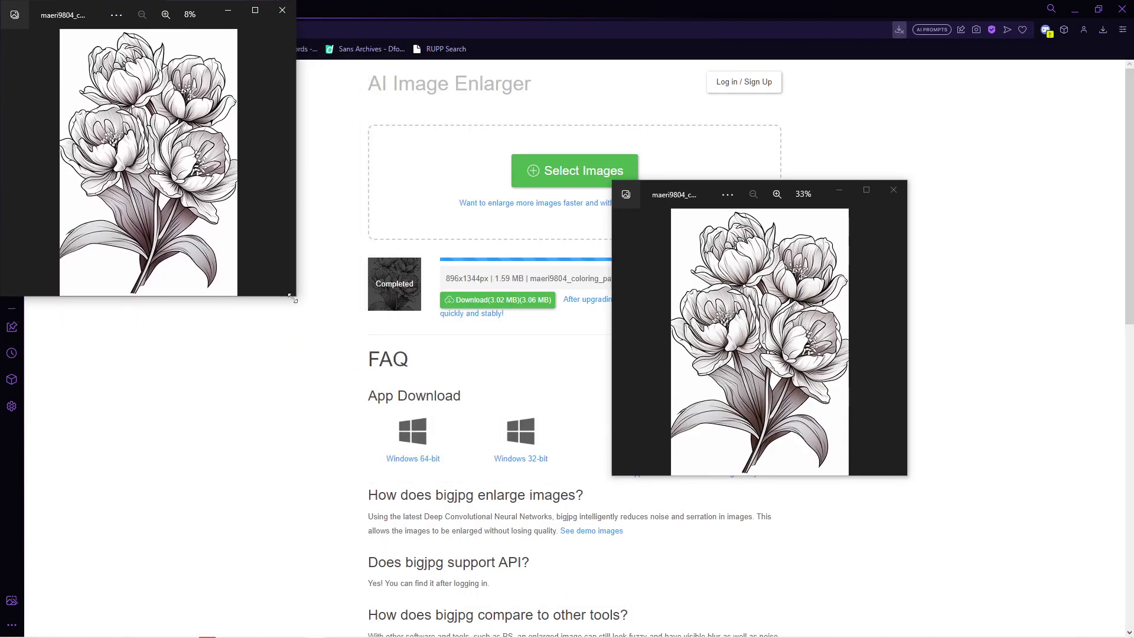
pyautogui.press('super+Left')
pyautogui.press('Return')
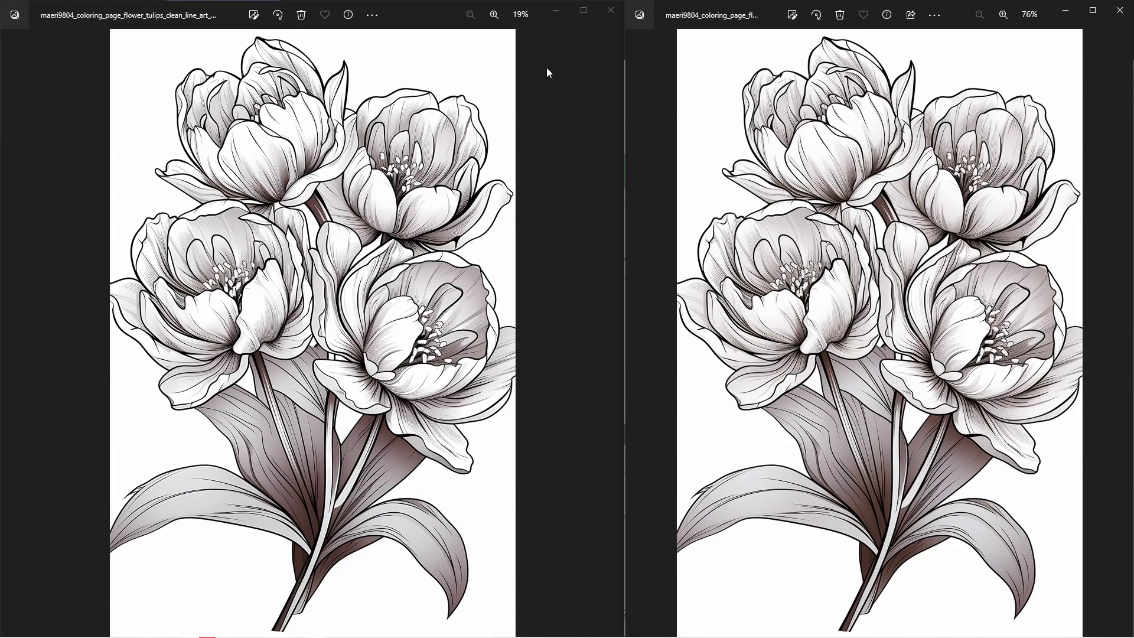
pyautogui.scroll(5, 506, 263)
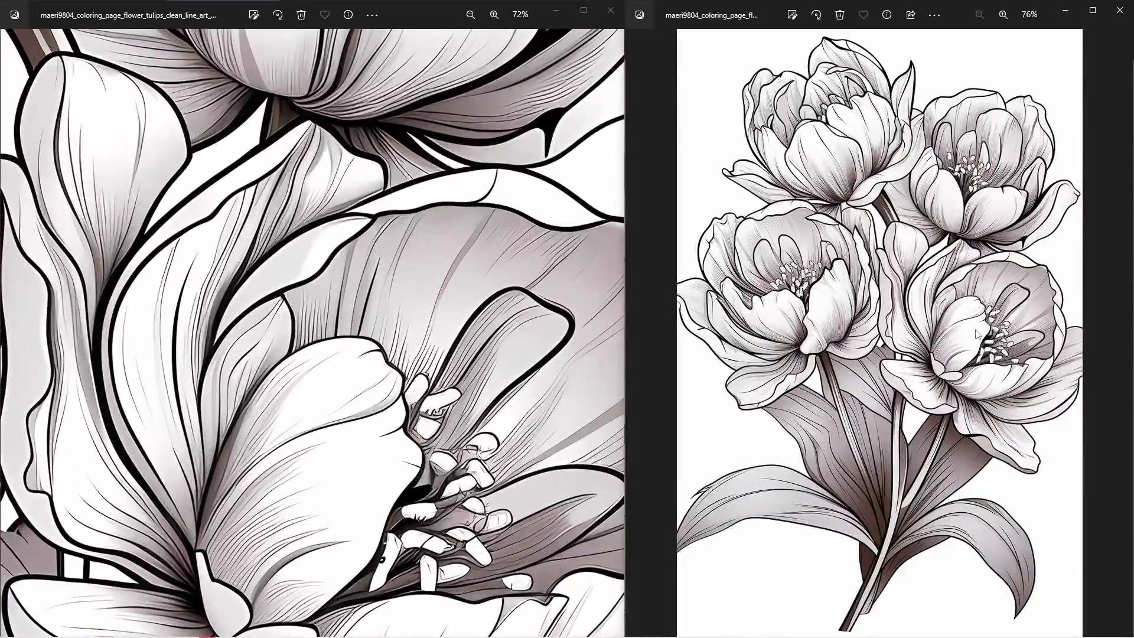
pyautogui.scroll(-5, 413, 236)
# Compare file details, upscaled 3584 x 5376 versus original 896 x 1344, then close both panels.
pyautogui.click(371, 15)
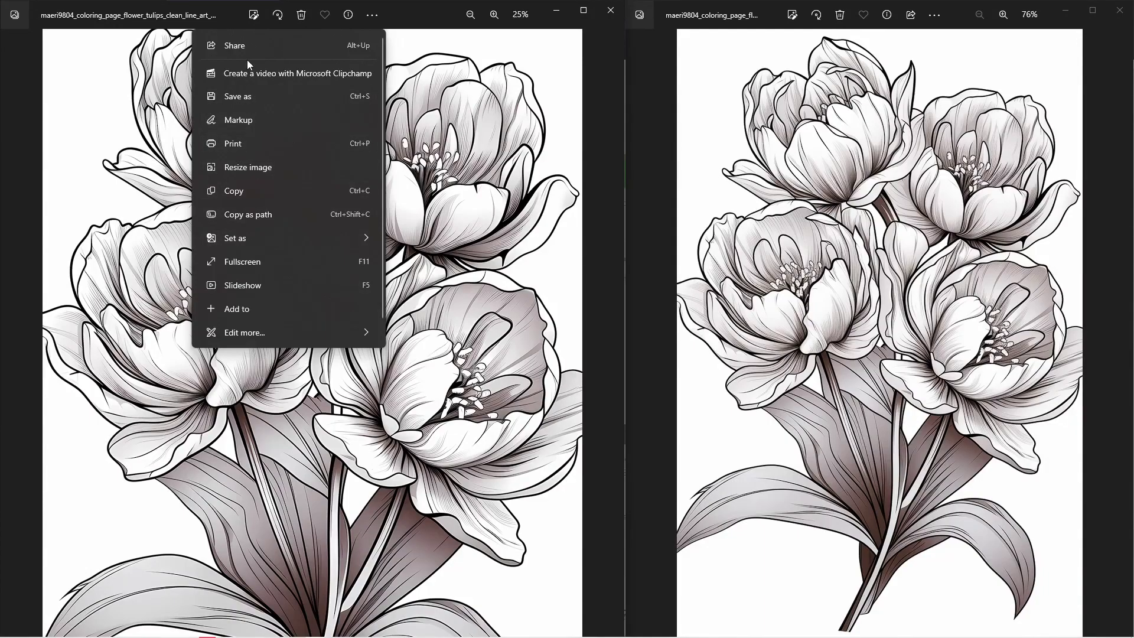
pyautogui.moveTo(272, 335)
pyautogui.click(348, 15)
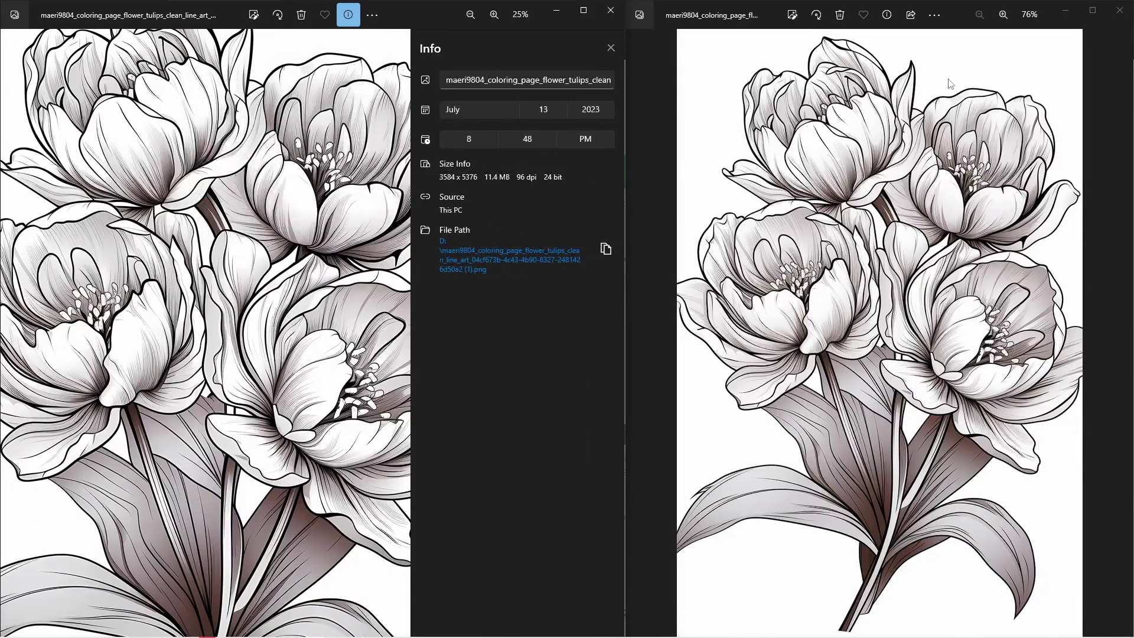
pyautogui.click(886, 15)
pyautogui.moveTo(478, 177); pyautogui.dragTo(439, 177)
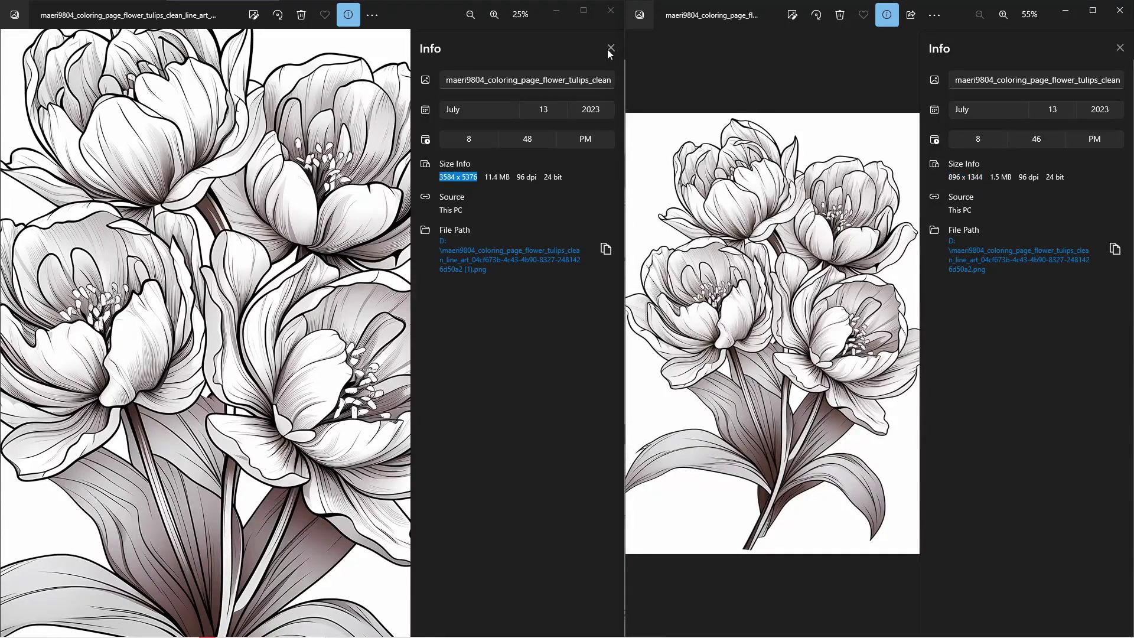
pyautogui.click(1121, 48)
pyautogui.click(610, 48)
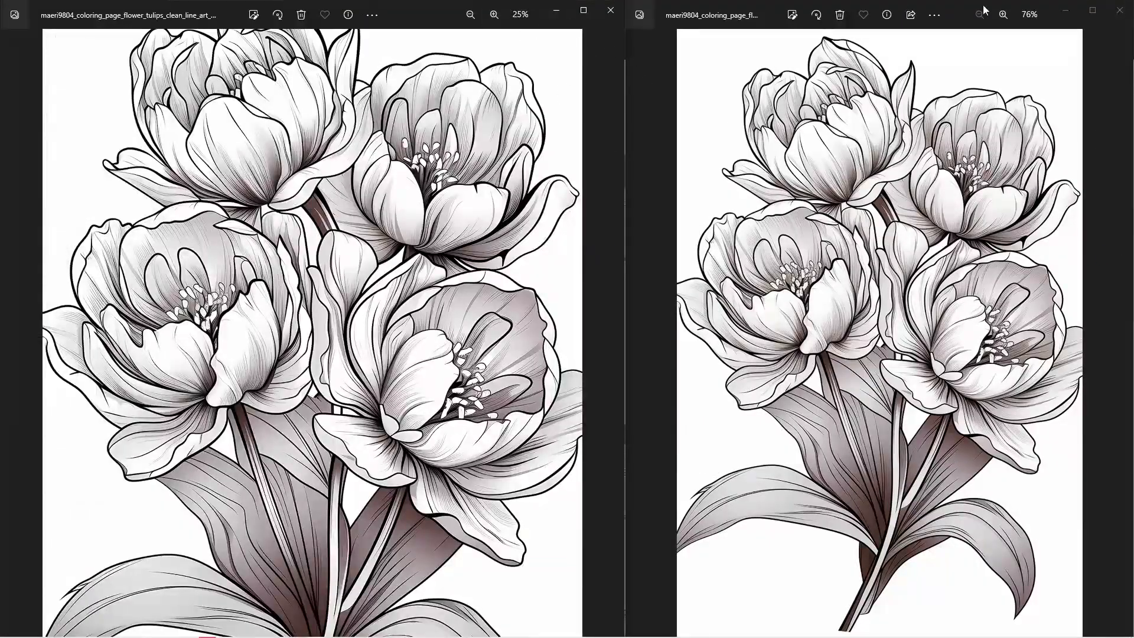
pyautogui.scroll(5, 510, 448)
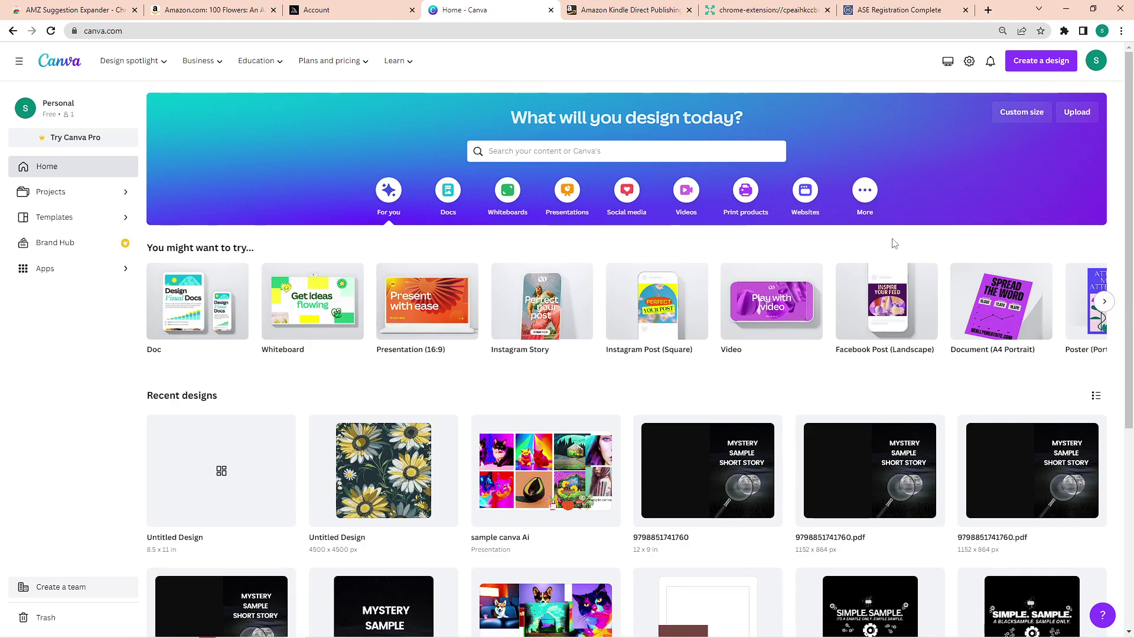
# Create a new custom-size Canva design measuring 8.5 x 11 inches.
pyautogui.click(1040, 61)
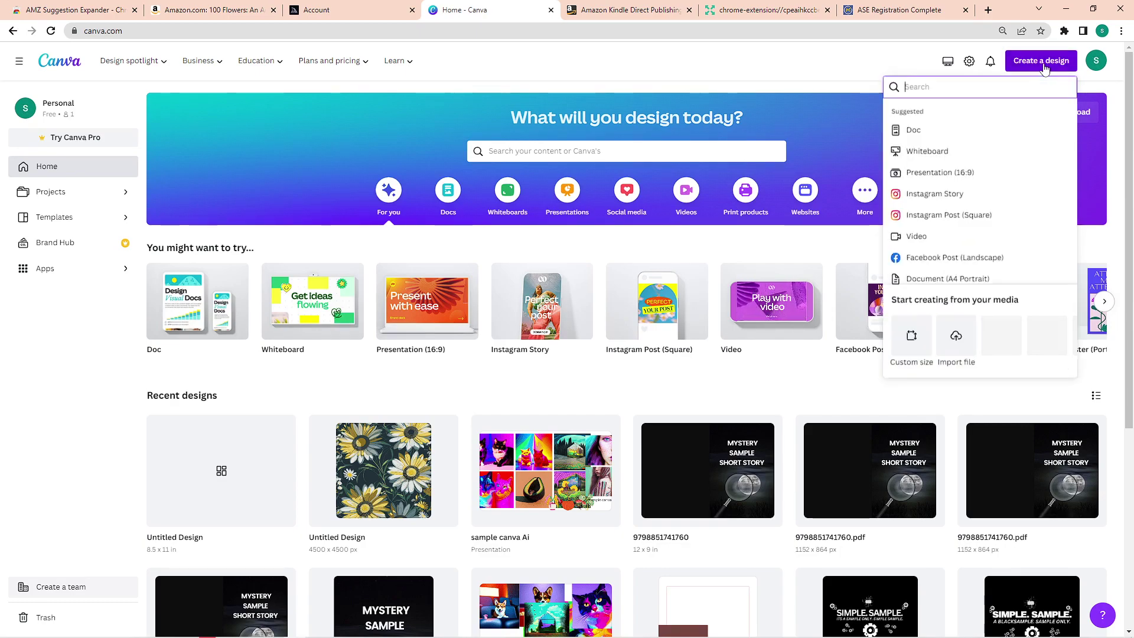
pyautogui.scroll(-2, 964, 196)
pyautogui.click(911, 335)
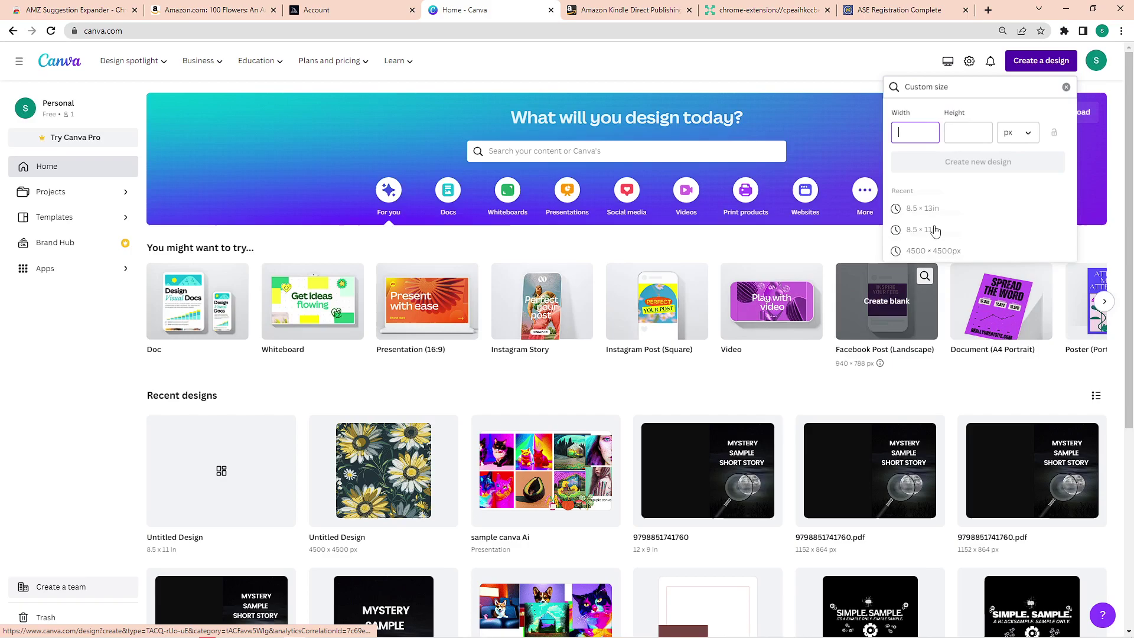
pyautogui.click(1022, 132)
pyautogui.click(1017, 178)
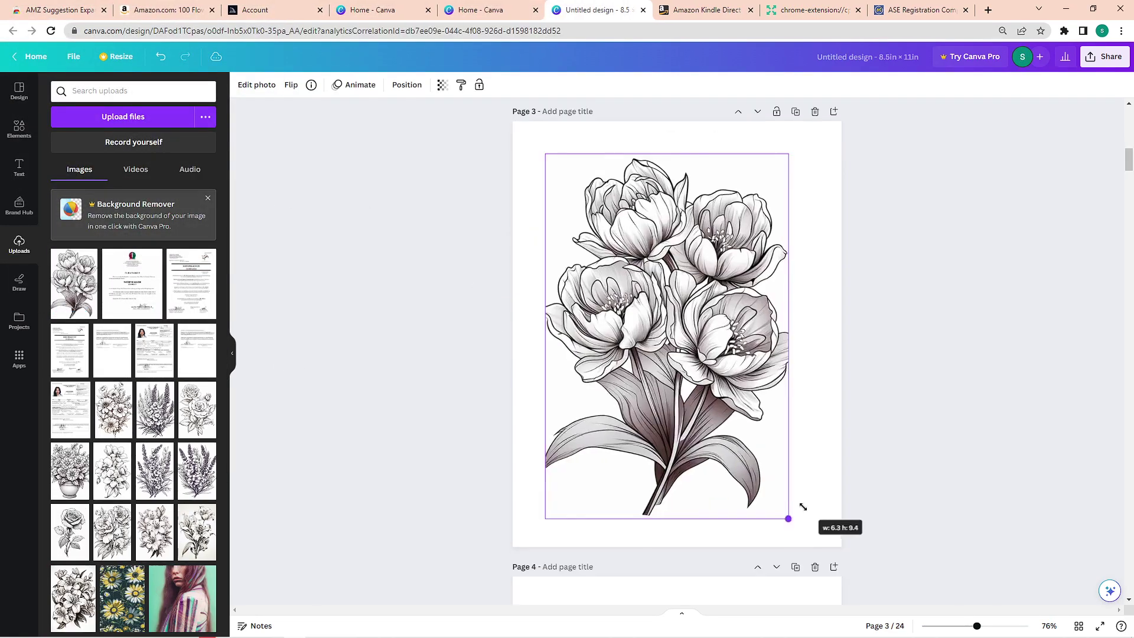
# Place the flower images onto the pages and review the 24-page book.
pyautogui.moveTo(802, 508); pyautogui.dragTo(799, 549)
pyautogui.scroll(5, 880, 431)
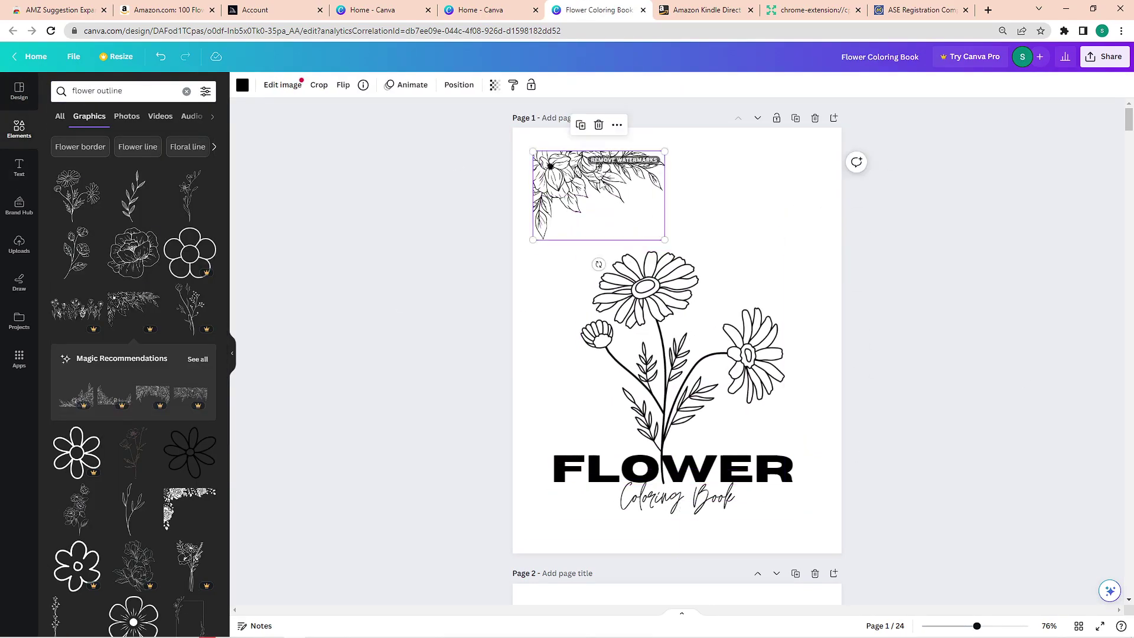
pyautogui.scroll(-8, 916, 291)
pyautogui.scroll(-12, 897, 295)
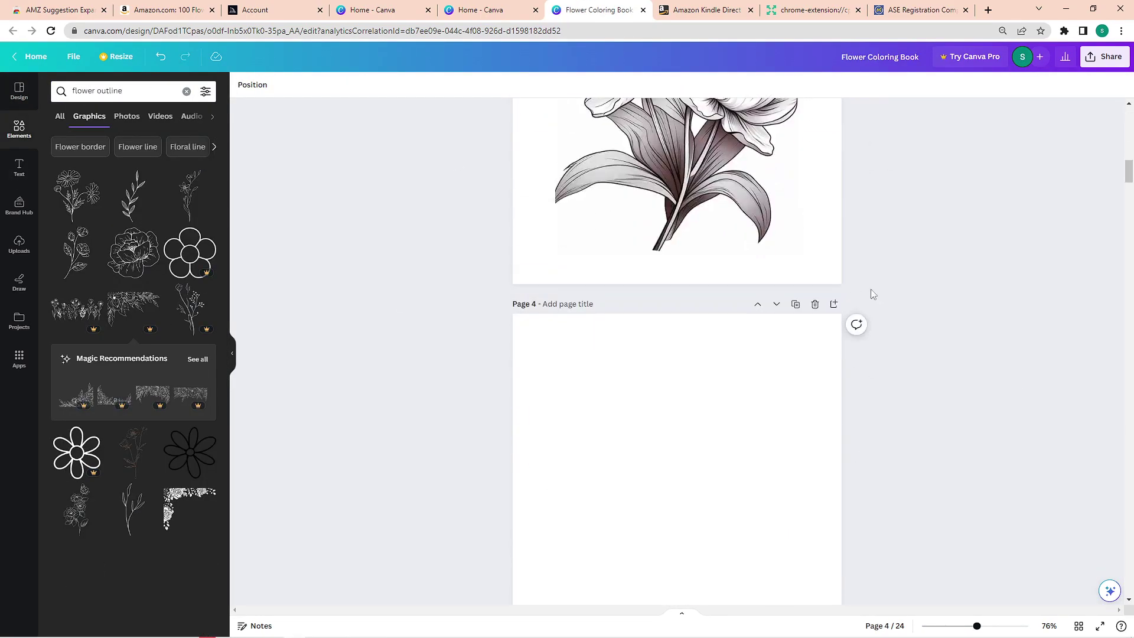
pyautogui.scroll(5, 870, 289)
pyautogui.scroll(-9, 880, 287)
pyautogui.scroll(-15, 883, 286)
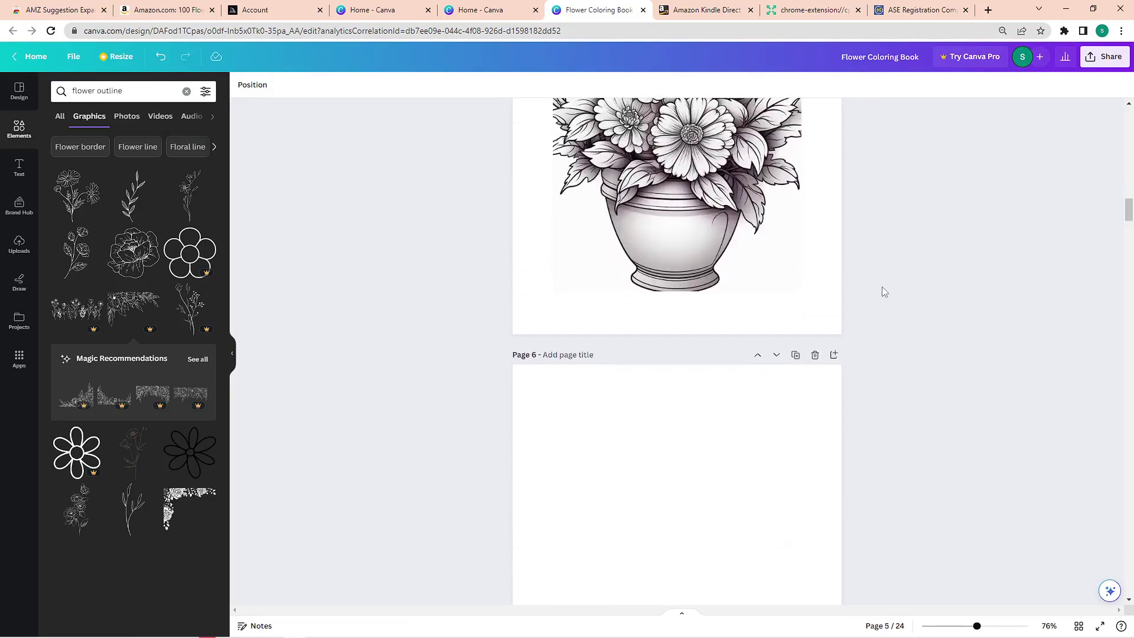
pyautogui.scroll(-5, 1128, 243)
pyautogui.moveTo(1128, 244); pyautogui.dragTo(1114, 327)
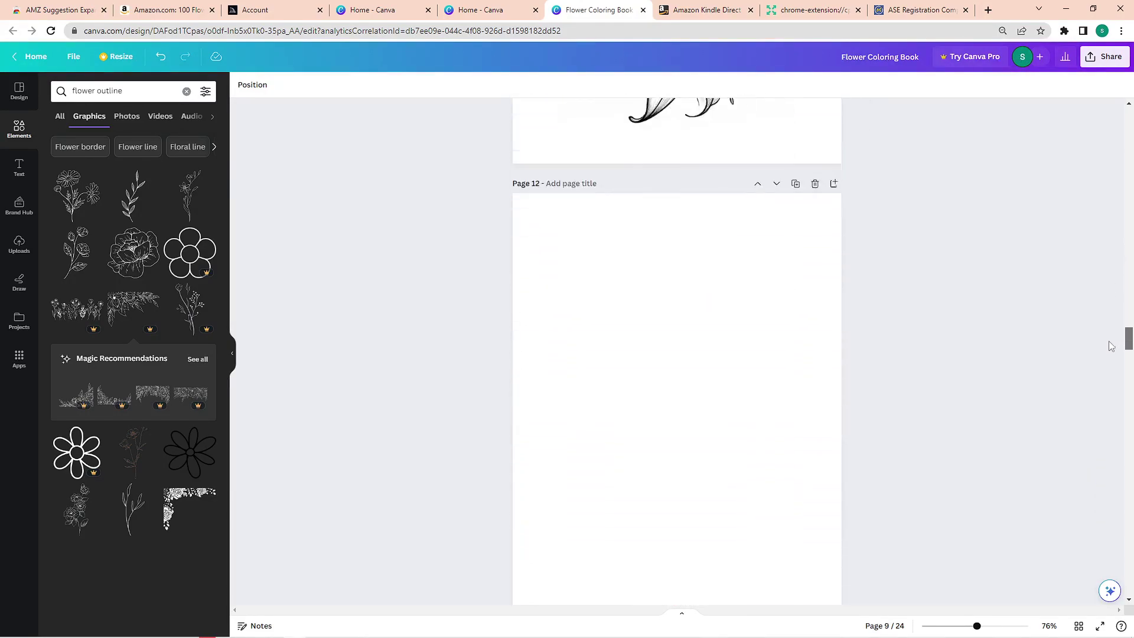
pyautogui.moveTo(1110, 342); pyautogui.dragTo(1062, 449)
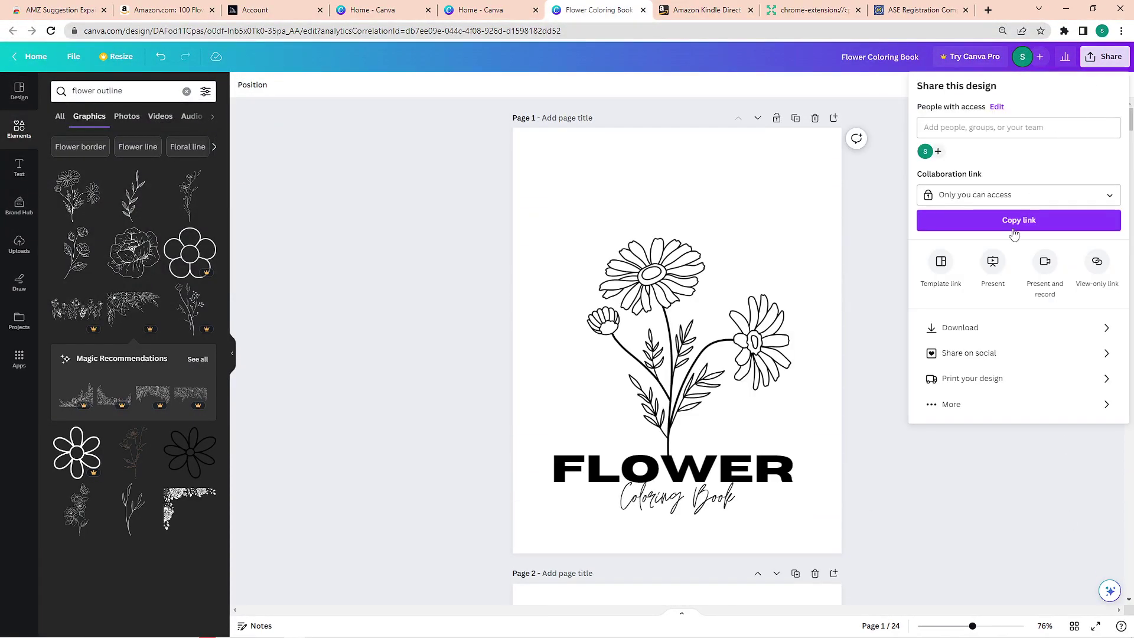
# Download the whole coloring book with file type set to PDF Print.
pyautogui.click(957, 325)
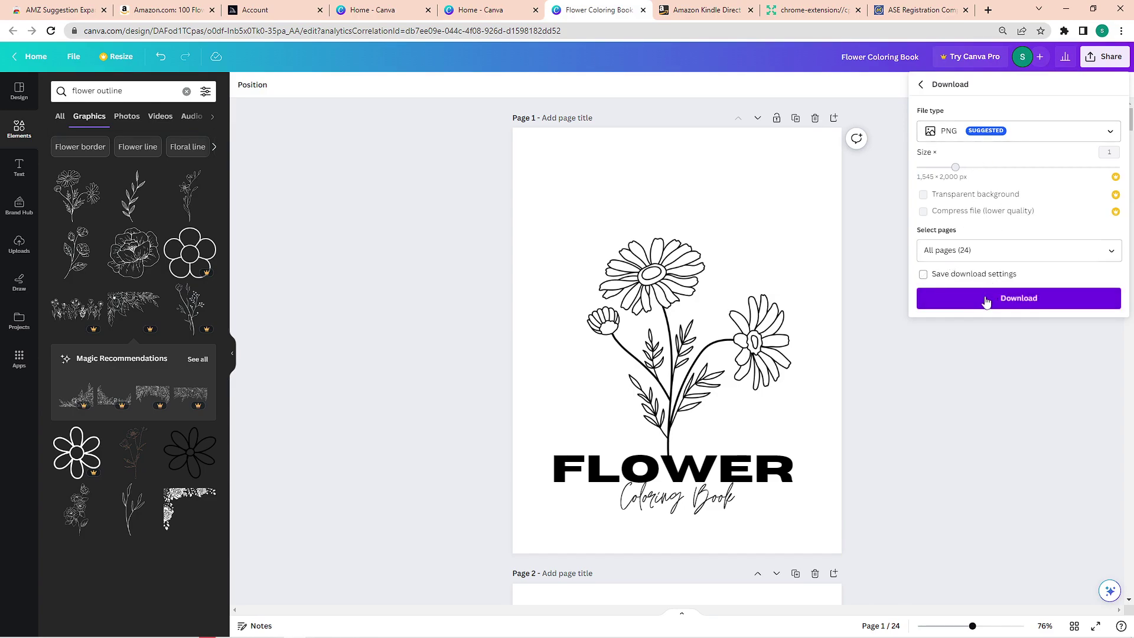
pyautogui.click(992, 131)
pyautogui.click(984, 251)
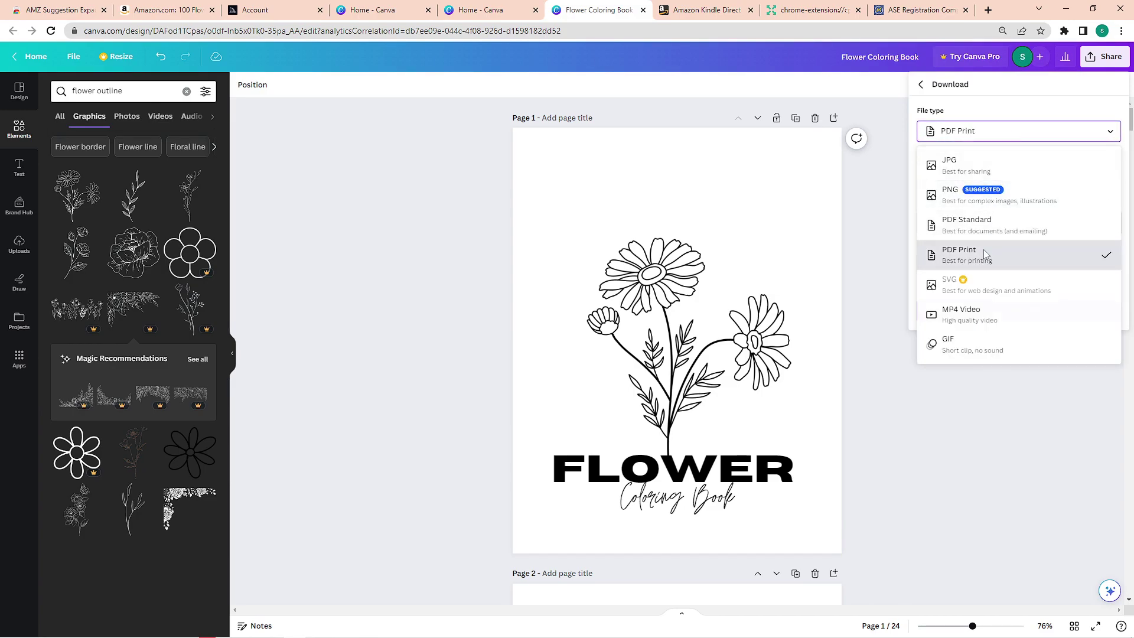
pyautogui.click(1021, 313)
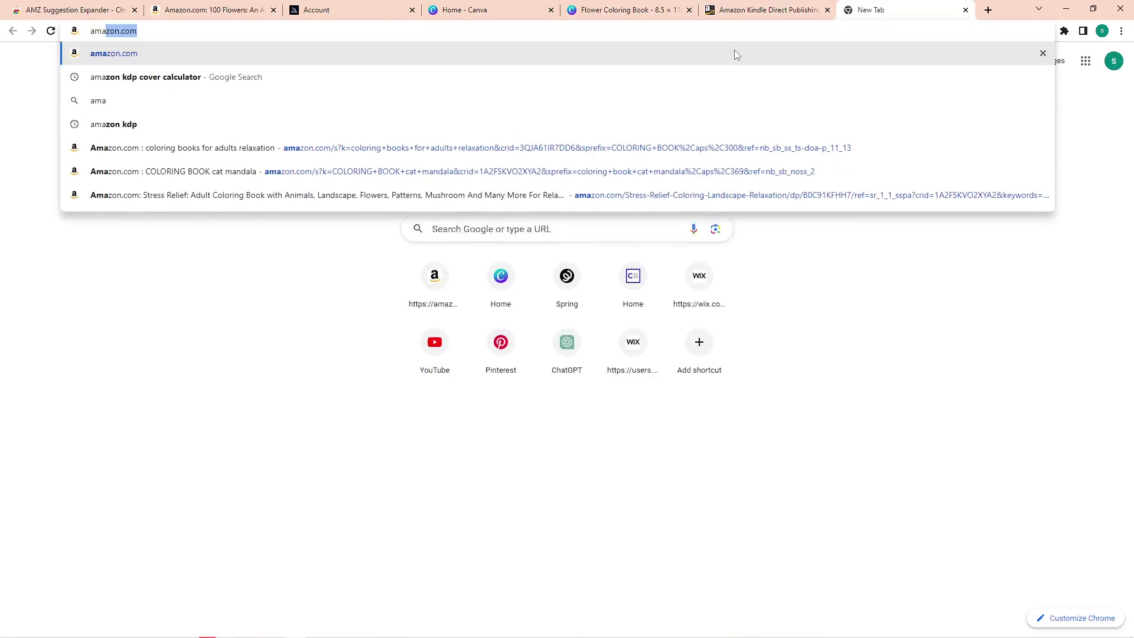
# Find the KDP Cover Calculator and choose Paperback, Black & white, Left to Right, Inches.
pyautogui.write('kdp')
pyautogui.press('Return')
pyautogui.click(228, 187)
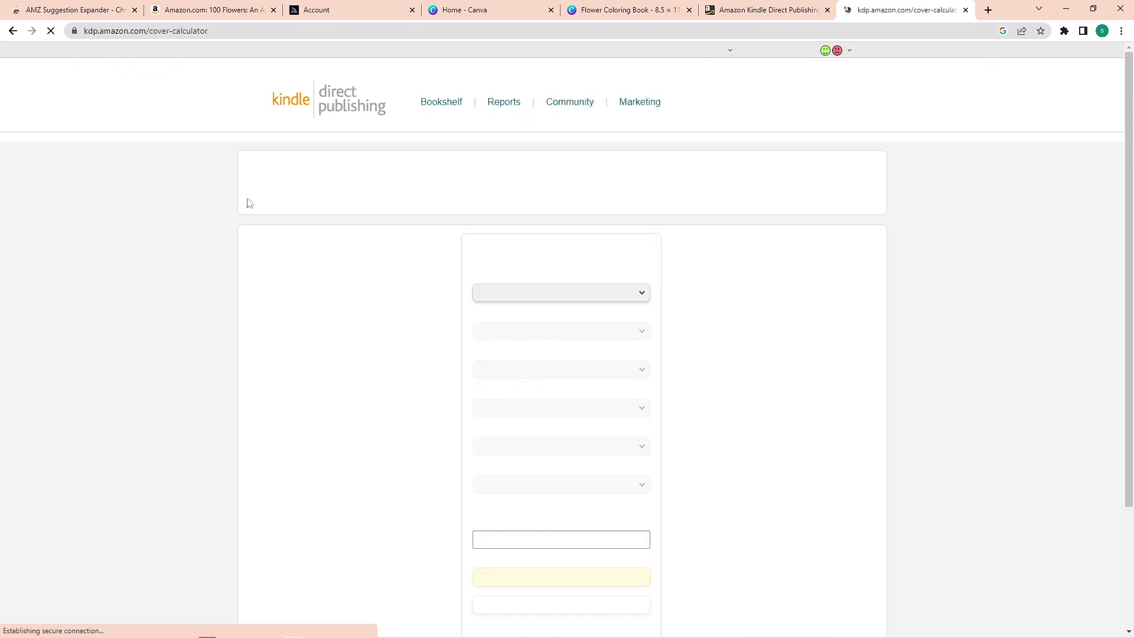
pyautogui.click(561, 292)
pyautogui.click(580, 306)
pyautogui.click(525, 332)
pyautogui.click(520, 332)
pyautogui.click(520, 407)
pyautogui.click(514, 408)
pyautogui.click(518, 447)
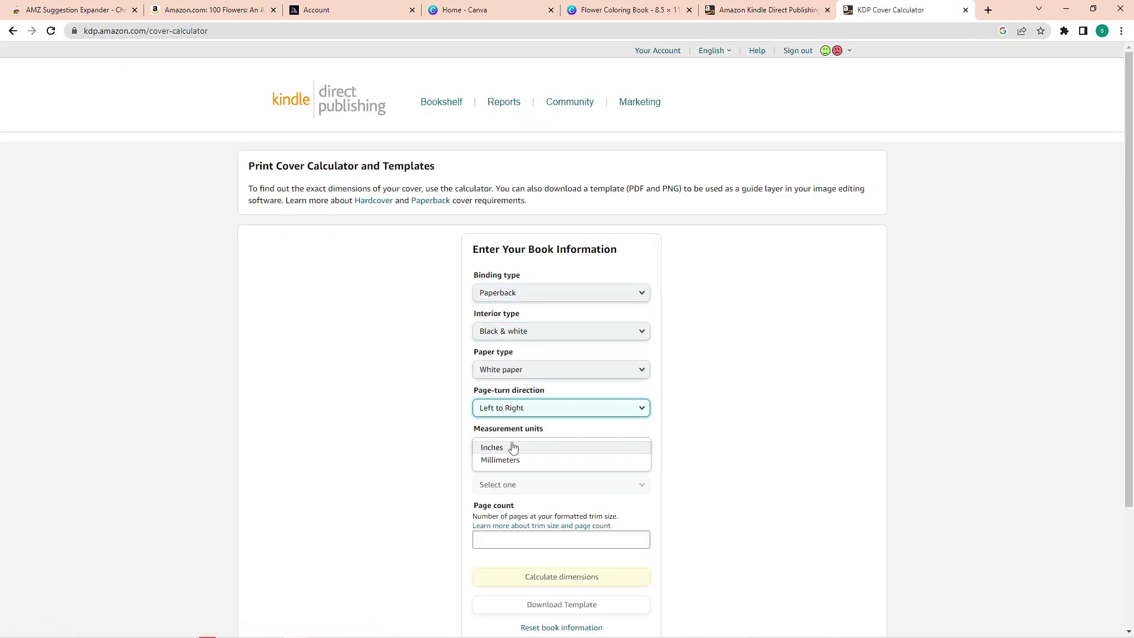
pyautogui.click(517, 447)
# Enter 8.5 x 11 in trim and 24 pages to get a 17.304 x 11.25 in cover.
pyautogui.click(504, 484)
pyautogui.click(501, 420)
pyautogui.scroll(-1, 501, 420)
pyautogui.click(561, 480)
pyautogui.write('24')
pyautogui.click(608, 519)
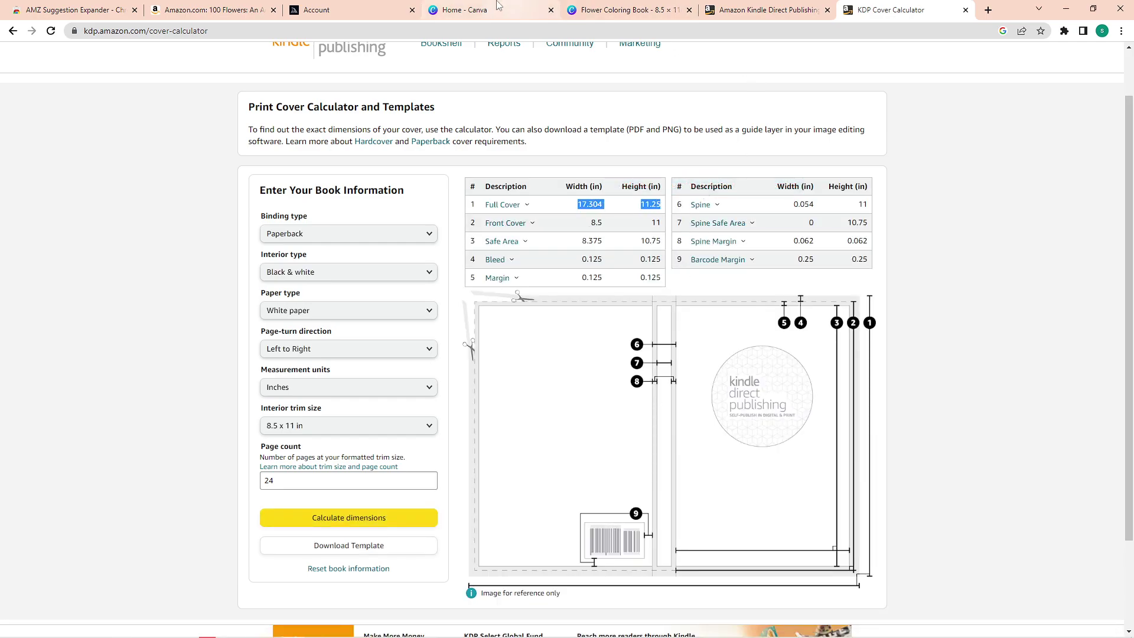
pyautogui.click(466, 9)
# Create a new 17.304 x 11.25 in custom design in Canva.
pyautogui.click(476, 9)
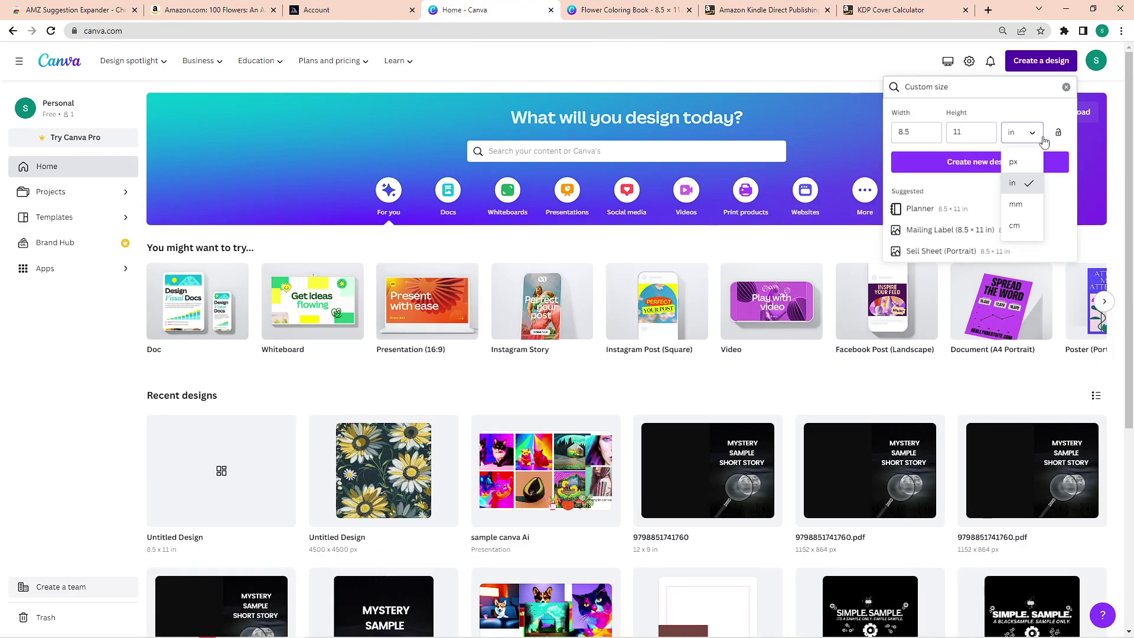
pyautogui.click(892, 10)
pyautogui.click(458, 9)
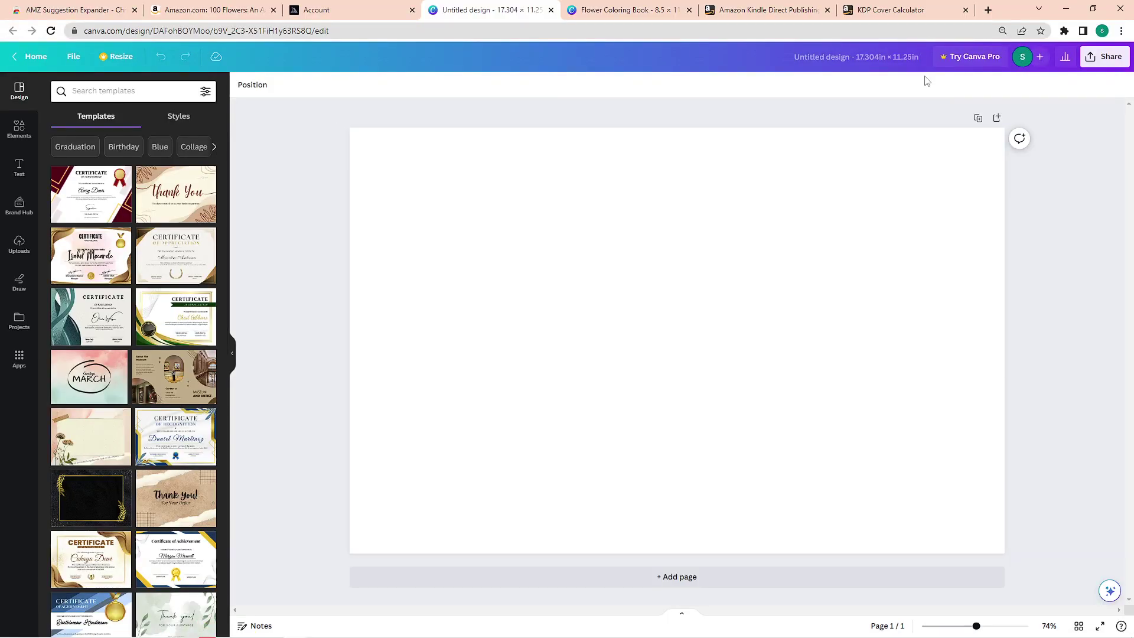
# Upload the multicolour flower cover image and fit it on the page's right half.
pyautogui.click(19, 247)
pyautogui.click(107, 114)
pyautogui.moveTo(557, 95); pyautogui.dragTo(563, 276)
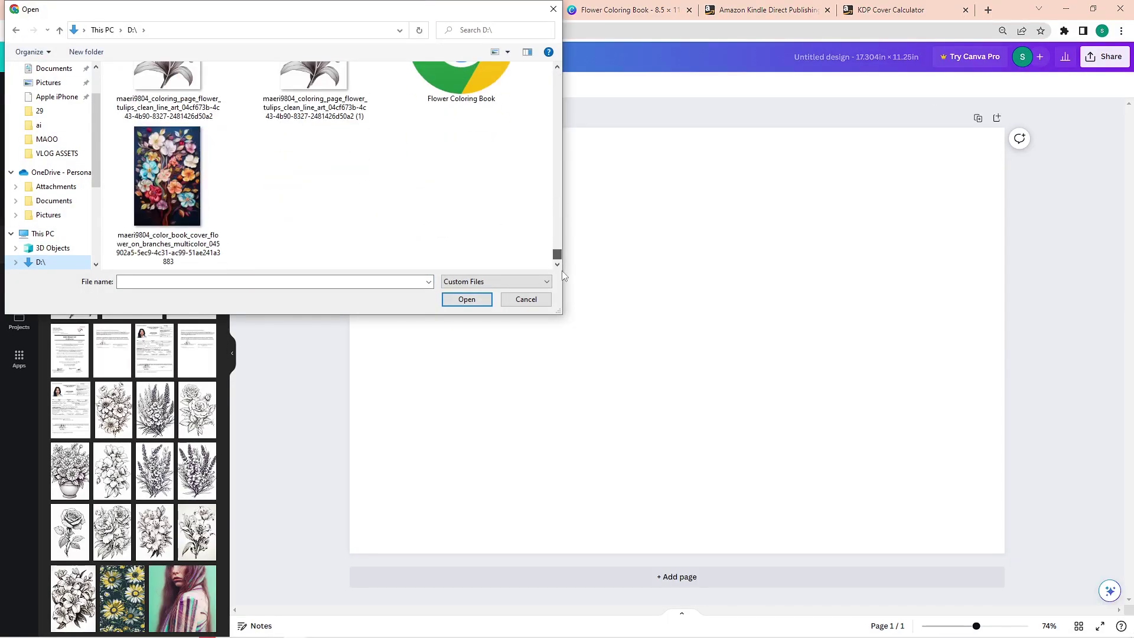
pyautogui.doubleClick(167, 176)
pyautogui.moveTo(72, 280); pyautogui.dragTo(901, 275)
pyautogui.moveTo(802, 423); pyautogui.dragTo(662, 542)
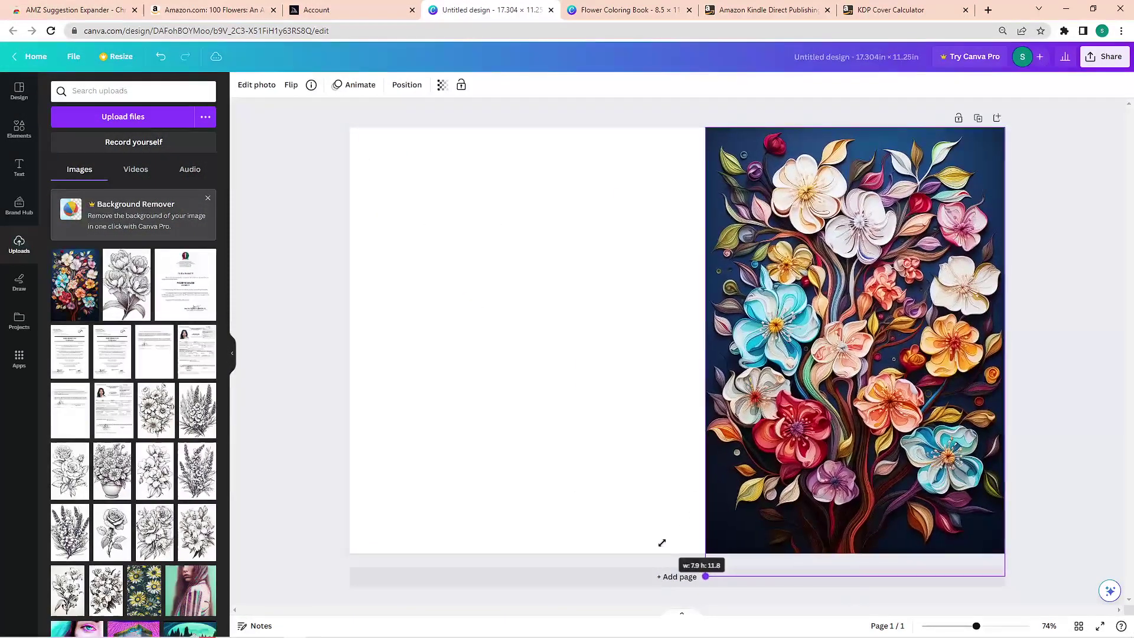
pyautogui.moveTo(705, 128)
pyautogui.mouseDown()
pyautogui.moveTo(683, 114)
pyautogui.moveTo(700, 132)
pyautogui.mouseUp()
pyautogui.moveTo(798, 211); pyautogui.dragTo(785, 211)
# Set the page background to the artwork's navy #17355A using the eyedropper.
pyautogui.click(513, 336)
pyautogui.click(242, 84)
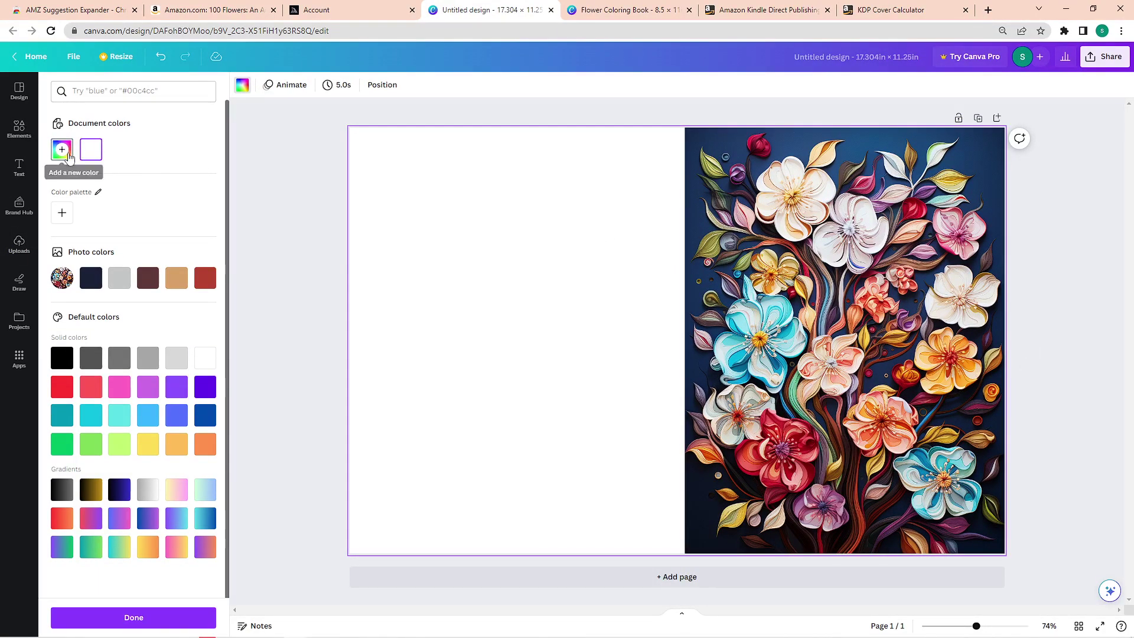
pyautogui.click(62, 150)
pyautogui.click(198, 283)
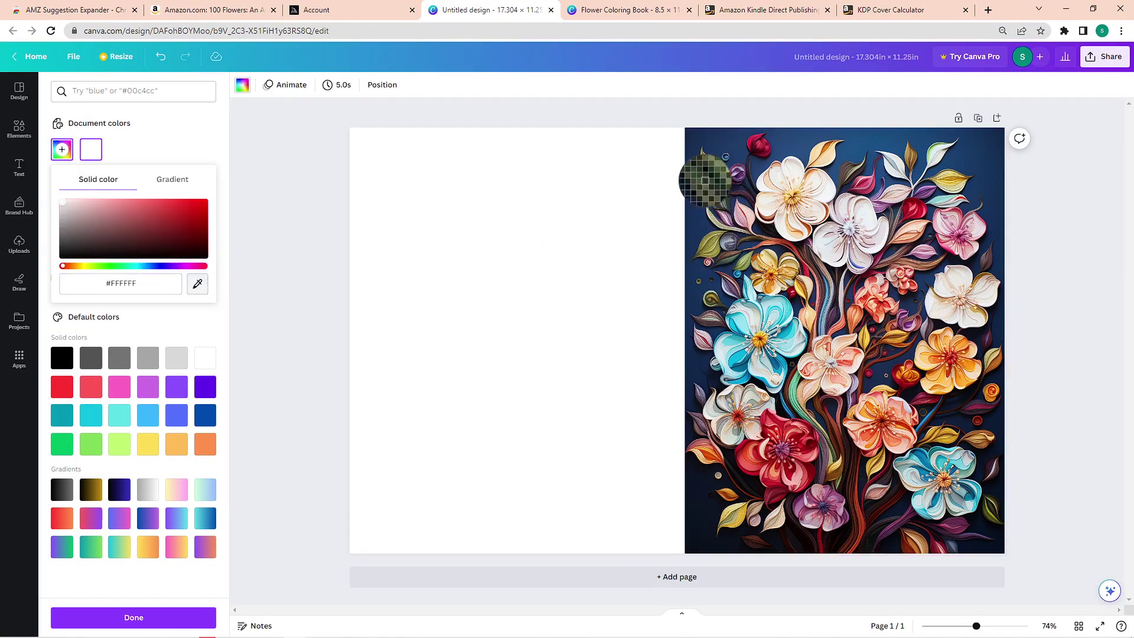
pyautogui.click(693, 241)
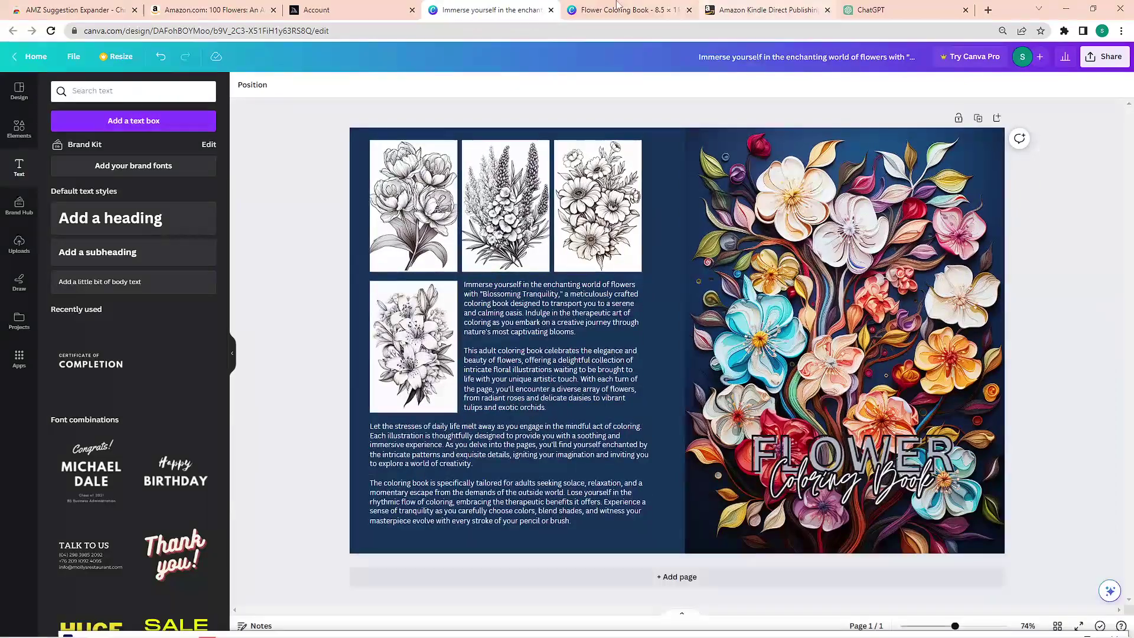
# Switch to Amazon KDP and start a new paperback title.
pyautogui.click(768, 9)
pyautogui.click(791, 302)
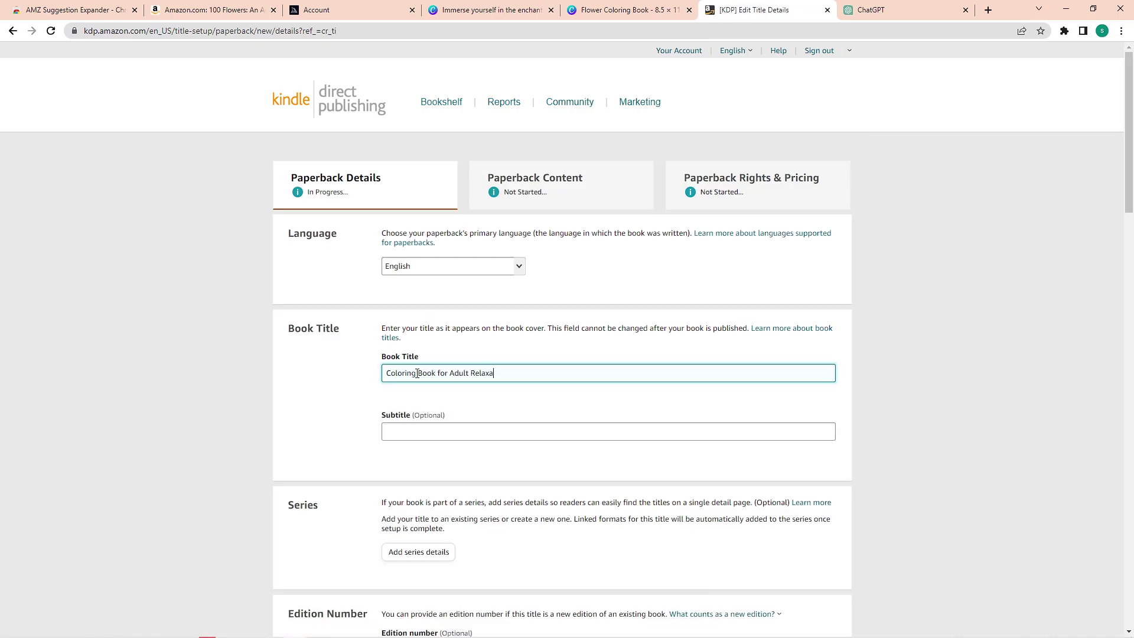
# Fill in the author's name fields and paste in the generated book description.
pyautogui.scroll(-6, 425, 413)
pyautogui.click(513, 397)
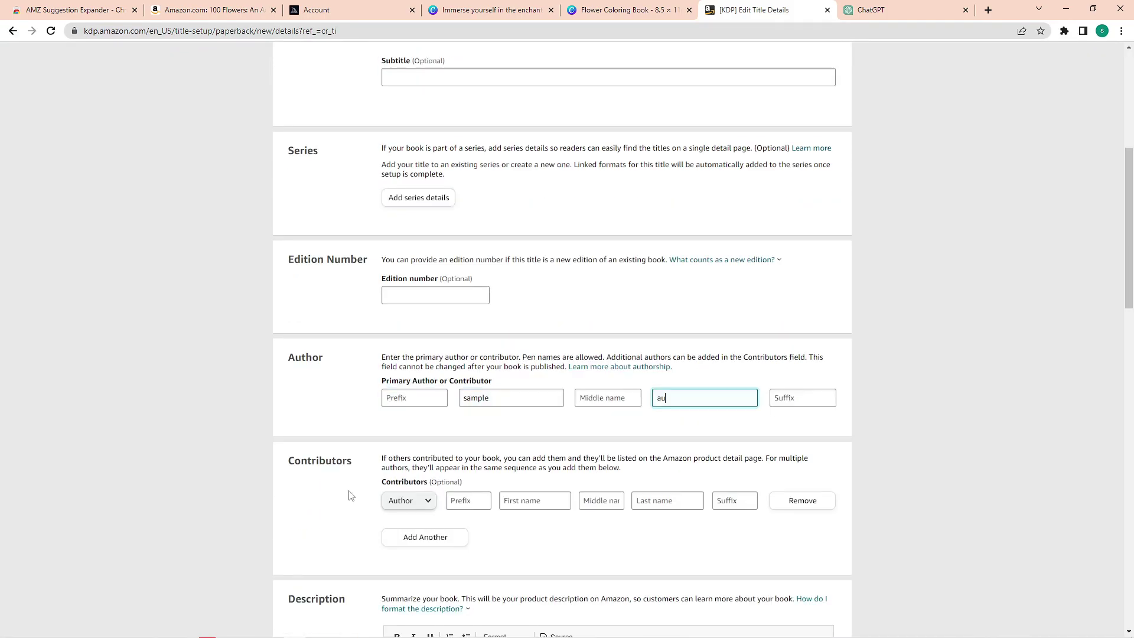
pyautogui.write('thor')
pyautogui.scroll(-5, 425, 414)
pyautogui.click(449, 413)
pyautogui.hotkey('ctrl', 'Tab')
pyautogui.hotkey('ctrl', 'c')
pyautogui.hotkey('ctrl', 'shift', 'Tab')
pyautogui.hotkey('ctrl', 'v')
# Set the reading age range from 6 to 18+.
pyautogui.scroll(-5, 425, 413)
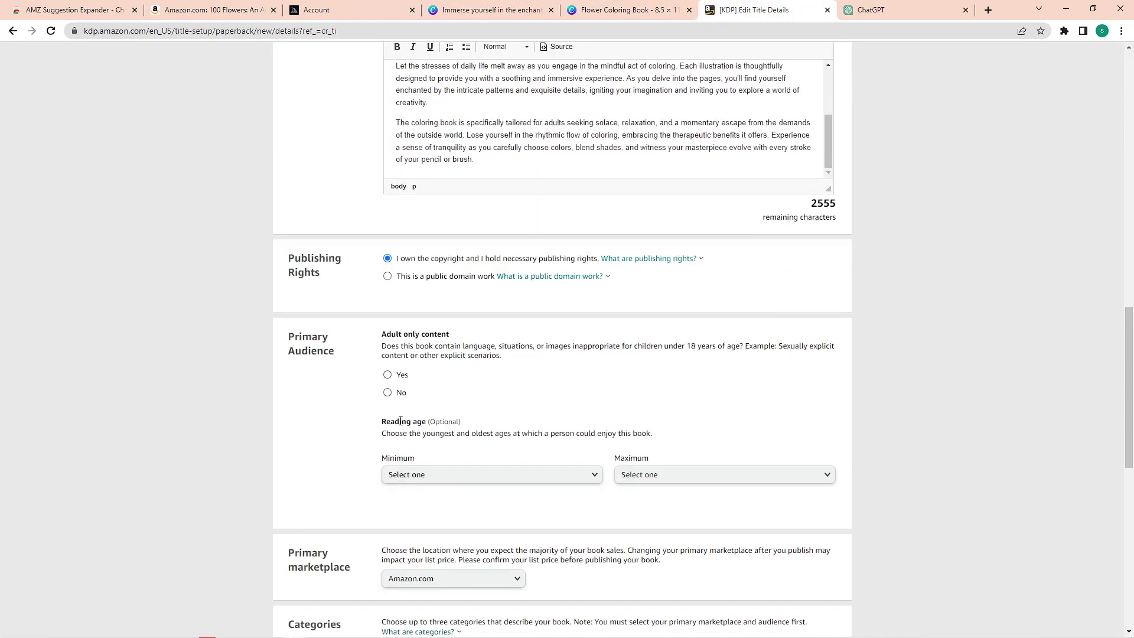
pyautogui.click(387, 392)
pyautogui.scroll(-1, 413, 413)
pyautogui.click(476, 421)
pyautogui.click(425, 262)
pyautogui.scroll(-3, 648, 445)
pyautogui.click(679, 220)
# Categorize the book under Crafts, Hobbies & Home › General and save the category.
pyautogui.click(649, 379)
pyautogui.scroll(-3, 443, 234)
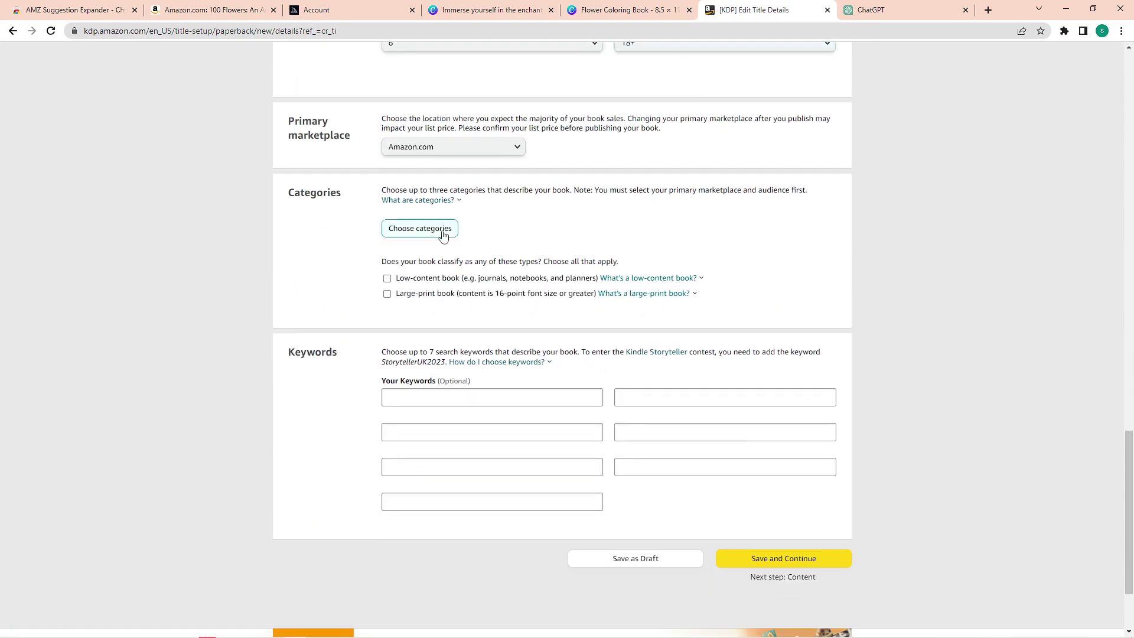
pyautogui.click(444, 235)
pyautogui.click(414, 329)
pyautogui.click(425, 455)
pyautogui.click(413, 365)
pyautogui.click(413, 329)
pyautogui.scroll(-5, 342, 418)
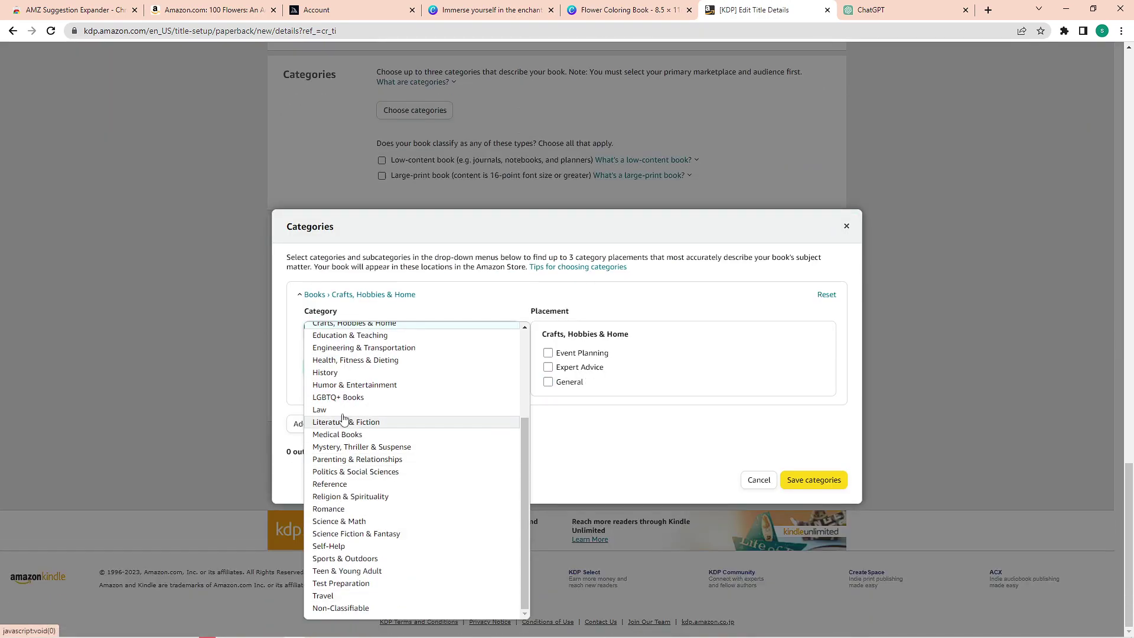
pyautogui.scroll(5, 342, 418)
pyautogui.click(367, 395)
pyautogui.click(411, 330)
pyautogui.click(355, 450)
pyautogui.click(548, 382)
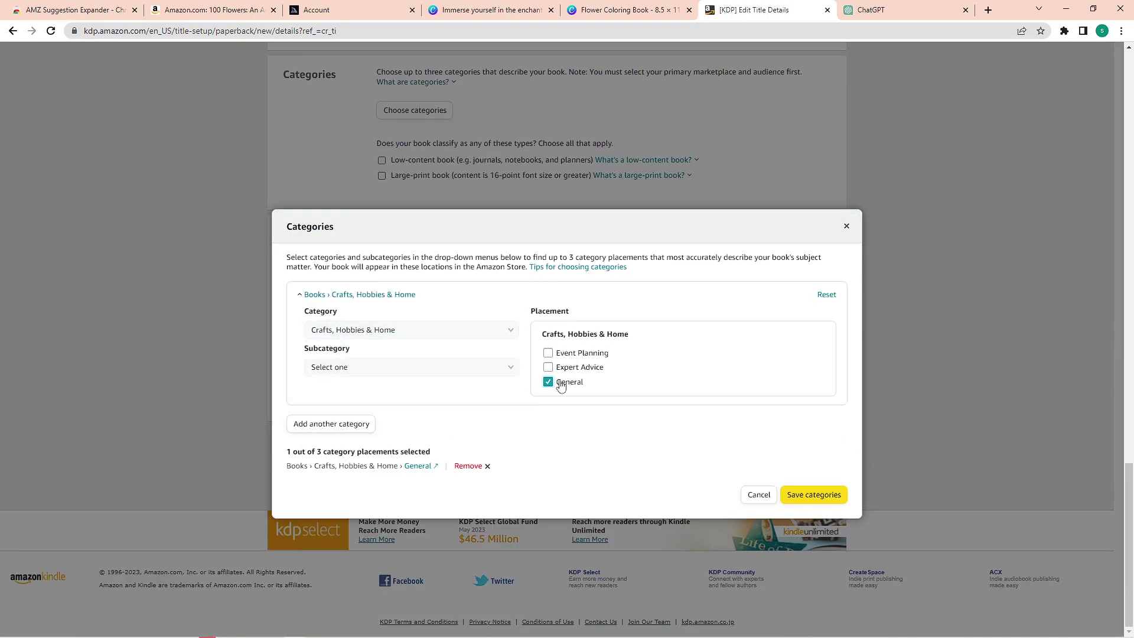
pyautogui.click(814, 494)
# Add keywords coloring book, flower, relax, orchid, rose, tulip, color, then save and continue.
pyautogui.click(452, 435)
pyautogui.press('BackSpace')
pyautogui.press('Tab')
pyautogui.write('flower\trelax\torchid')
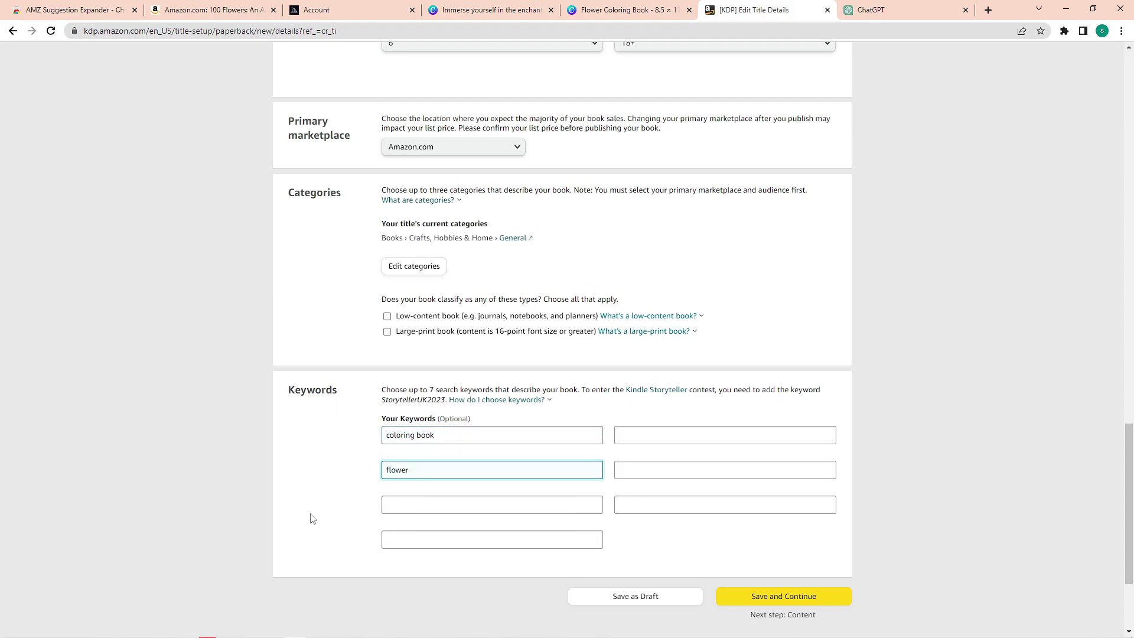
pyautogui.click(696, 443)
pyautogui.write('rose\ttulip\tcolor')
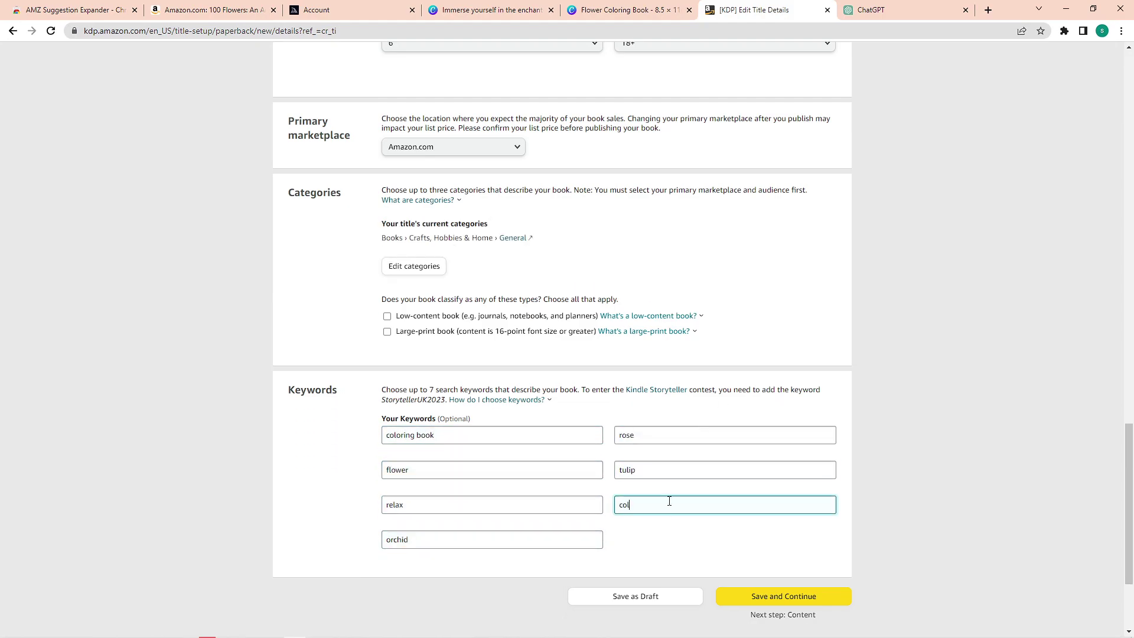
pyautogui.press('Return')
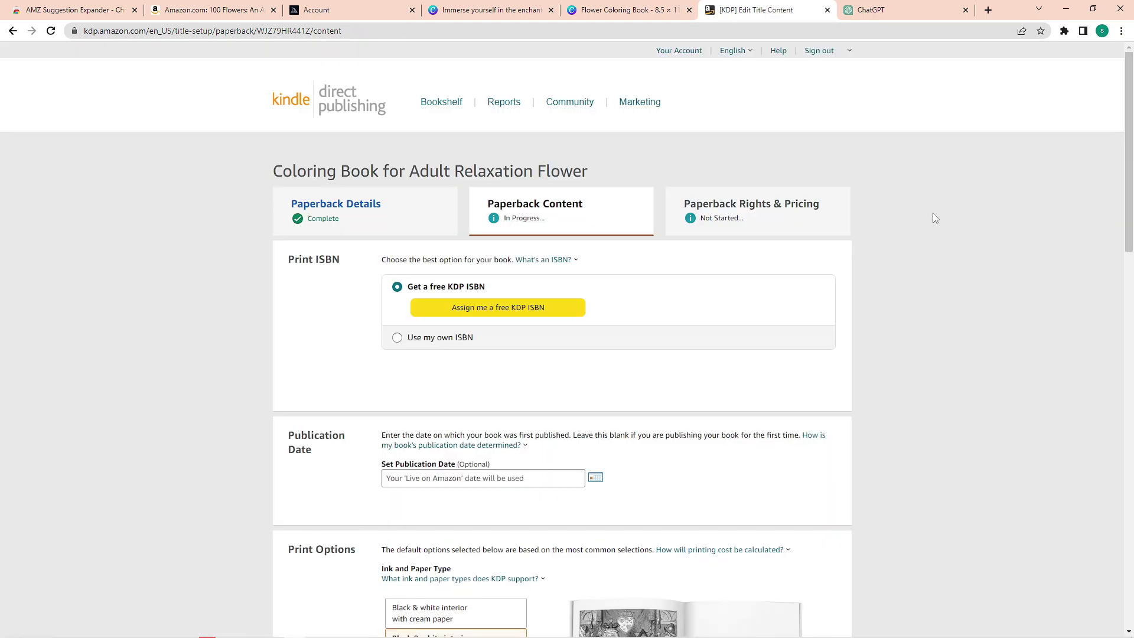
# Assign a free KDP ISBN and set the publication date to 07/13/2023.
pyautogui.click(492, 313)
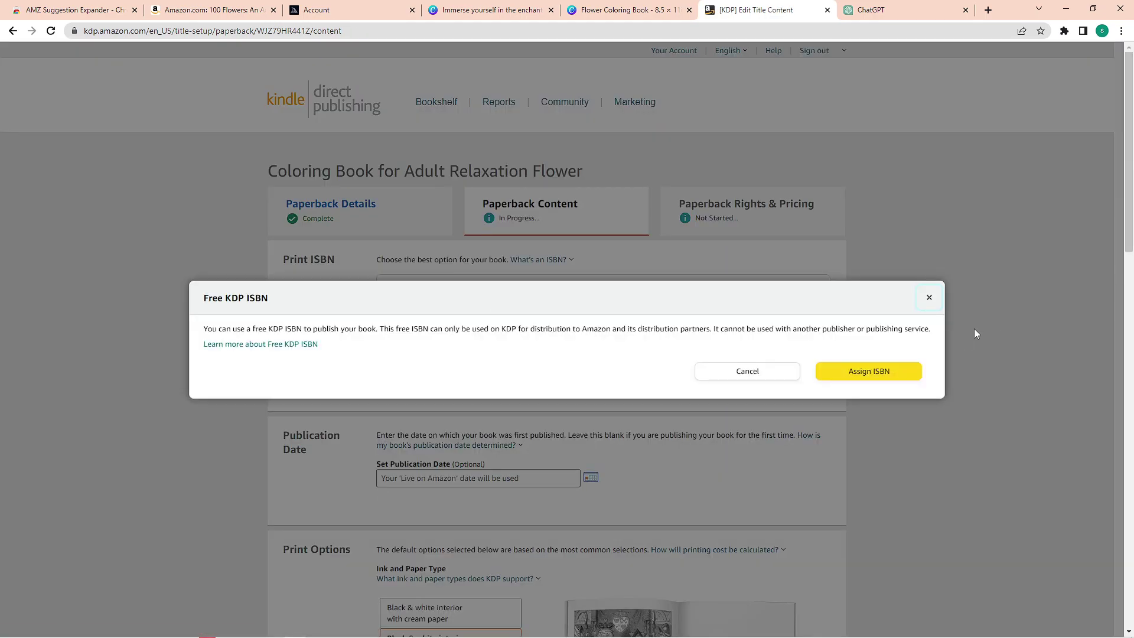
pyautogui.click(908, 371)
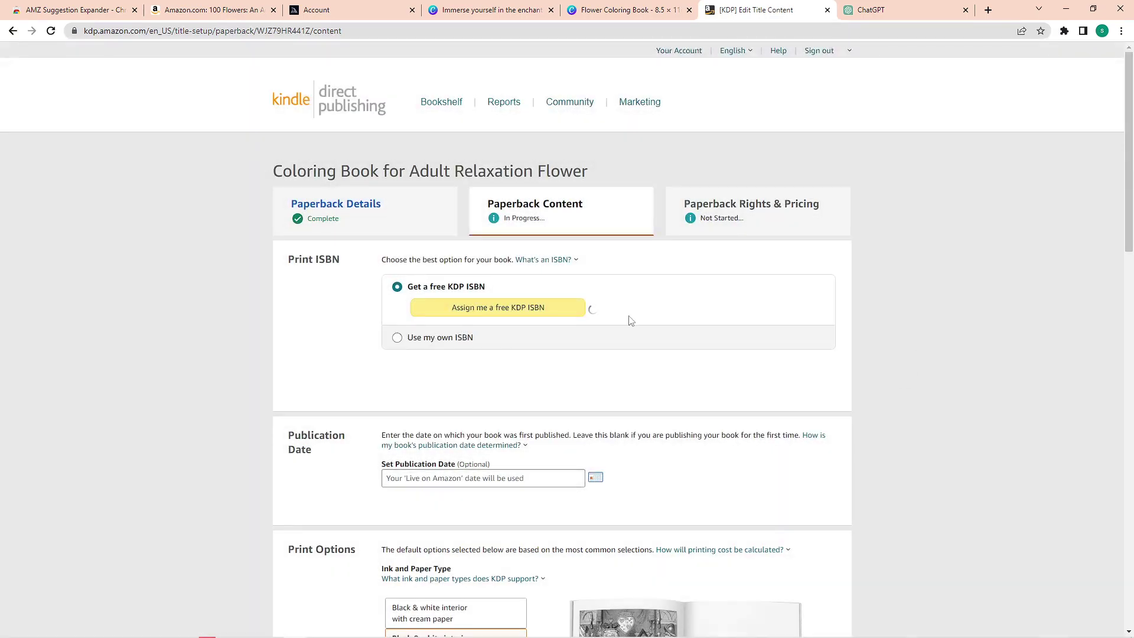
pyautogui.scroll(-1, 545, 396)
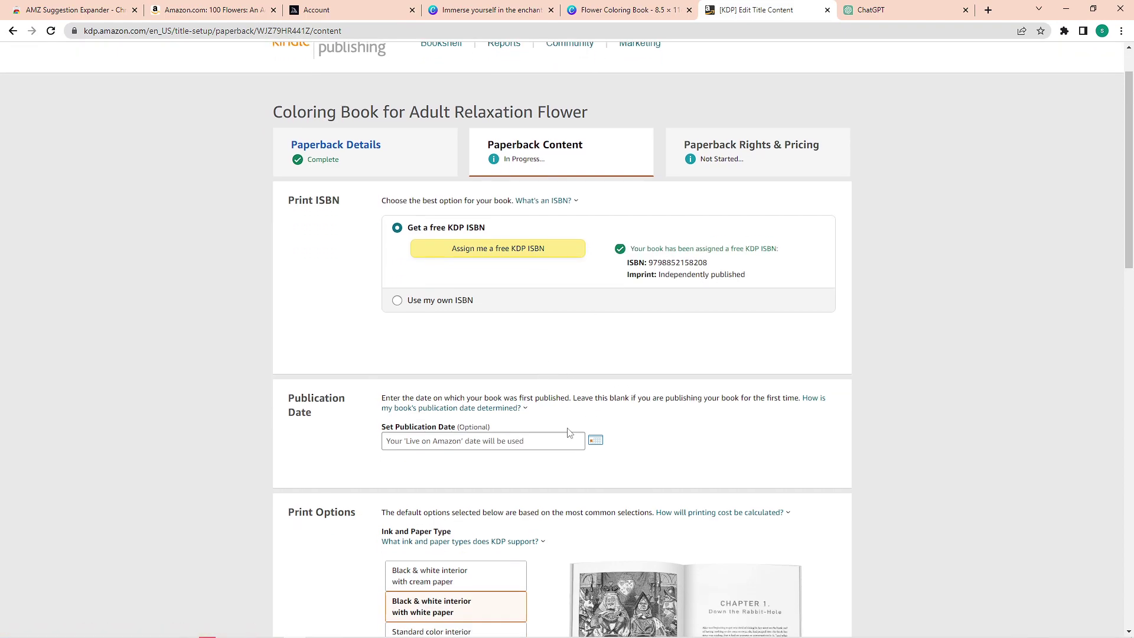
pyautogui.click(555, 442)
pyautogui.click(477, 518)
# Choose an 8.5 x 11 in trim size and a glossy cover finish.
pyautogui.scroll(-2, 487, 511)
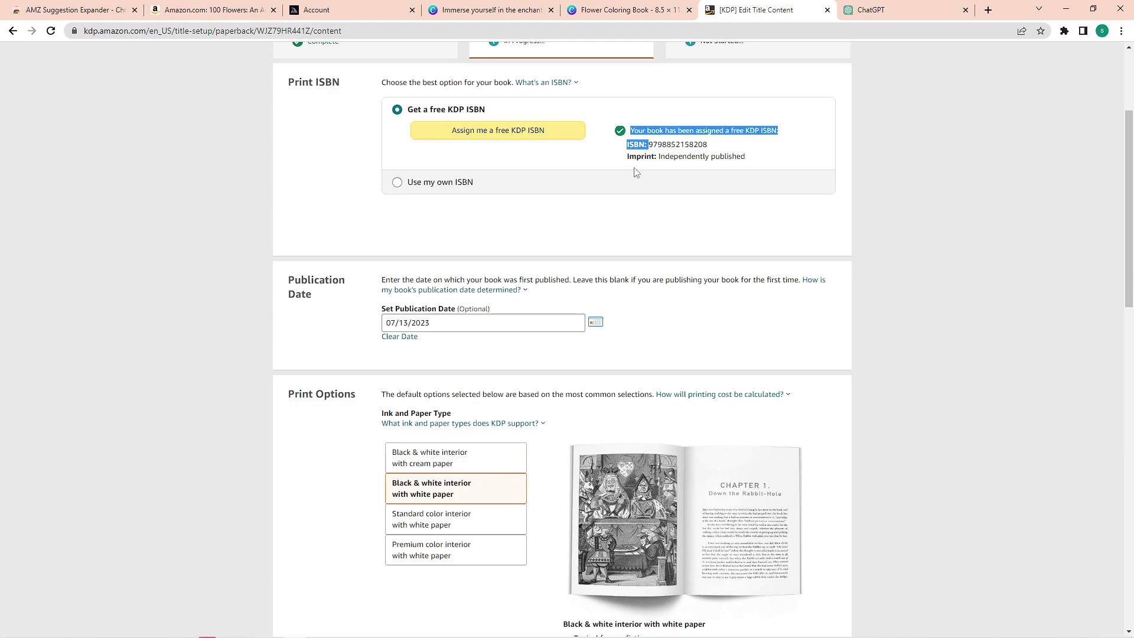
pyautogui.scroll(-6, 572, 356)
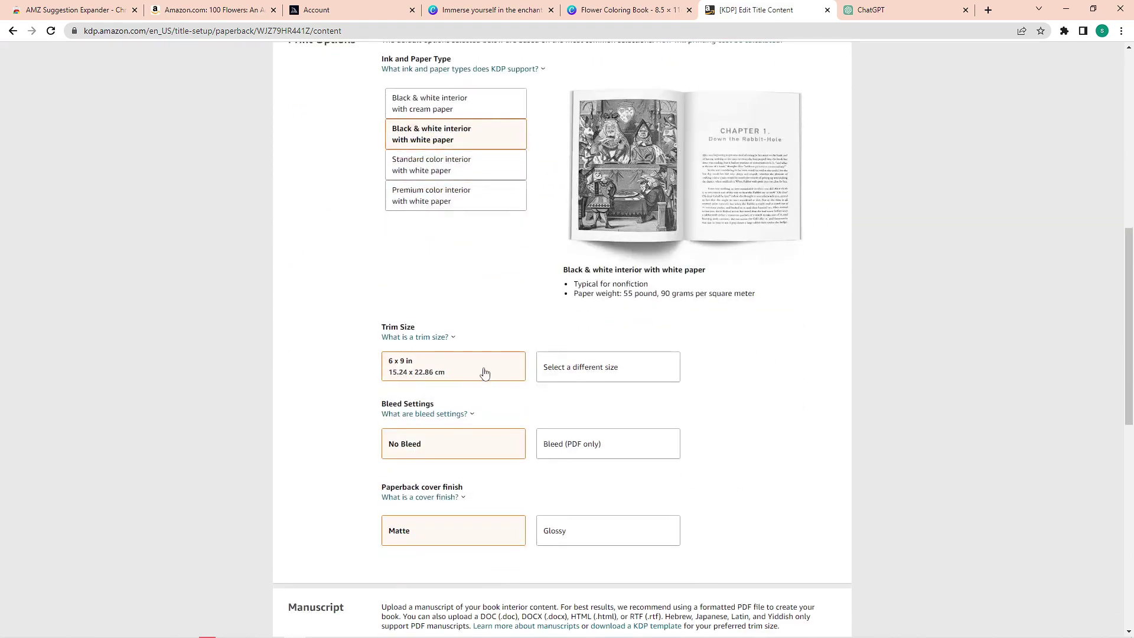
pyautogui.click(478, 371)
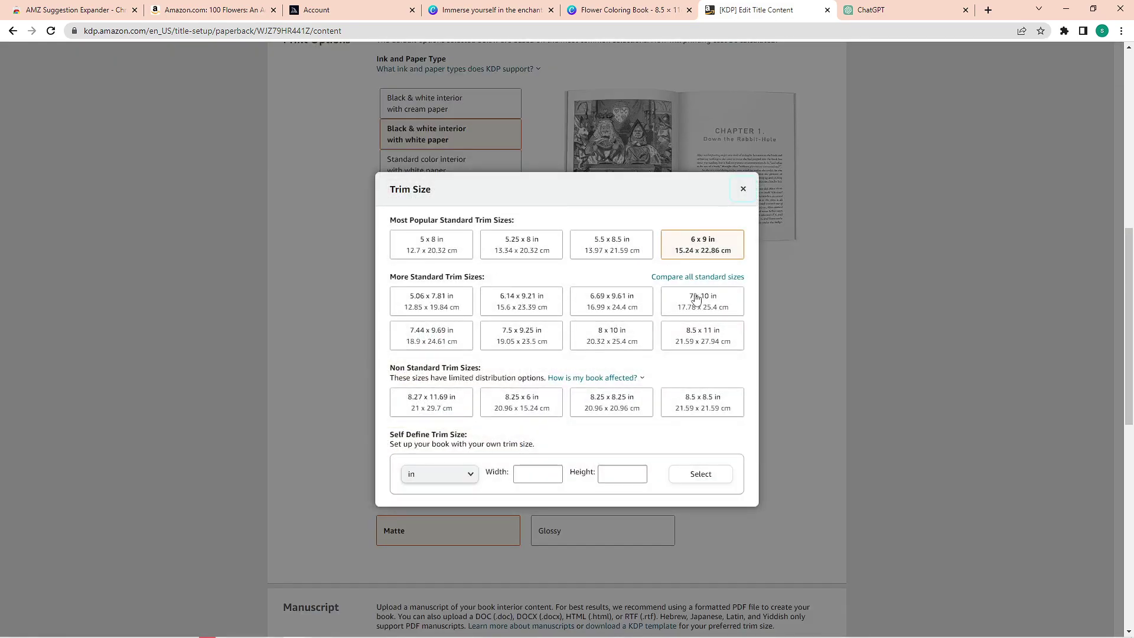
pyautogui.click(691, 346)
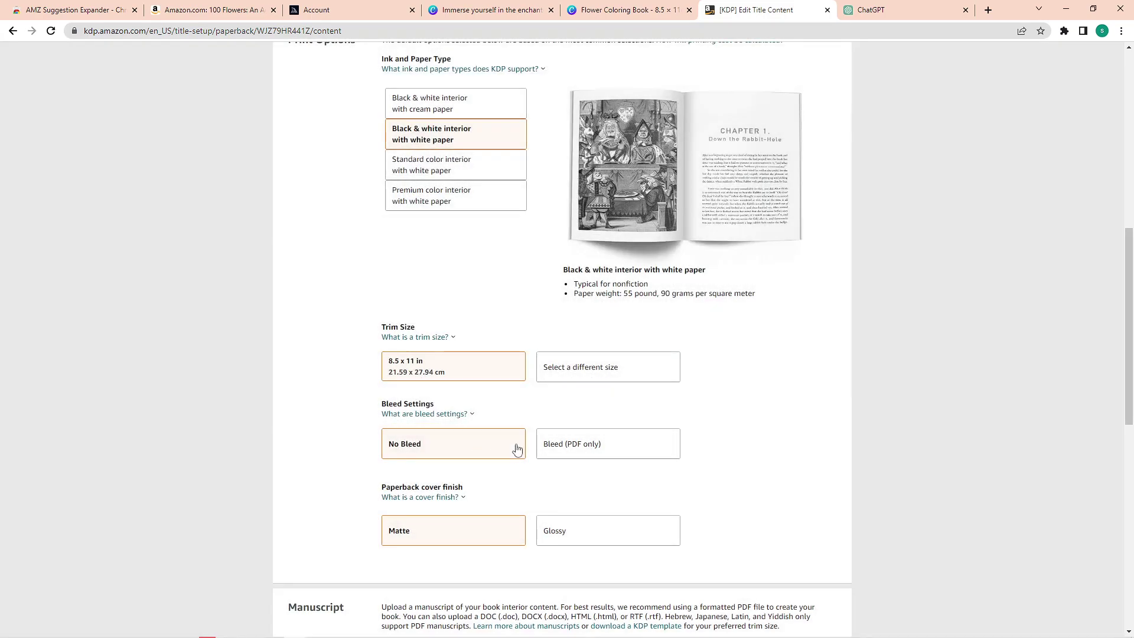
pyautogui.scroll(-1, 502, 460)
pyautogui.click(540, 478)
# Upload Flower Coloring Book.pdf as the paperback manuscript.
pyautogui.scroll(-3, 516, 489)
pyautogui.click(489, 419)
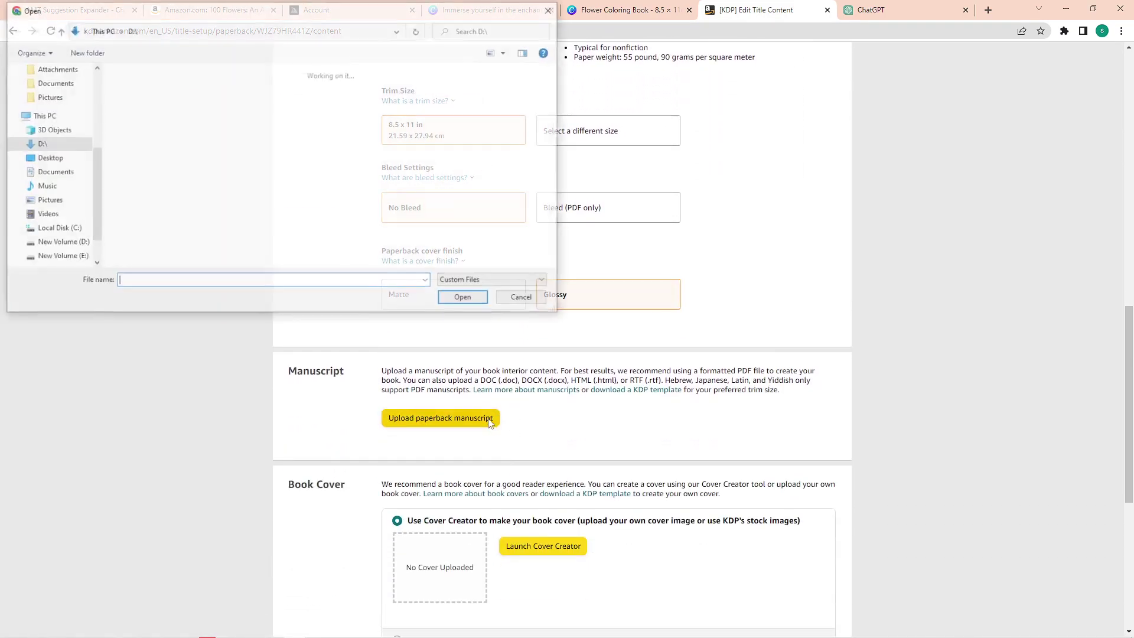
pyautogui.scroll(-10, 477, 253)
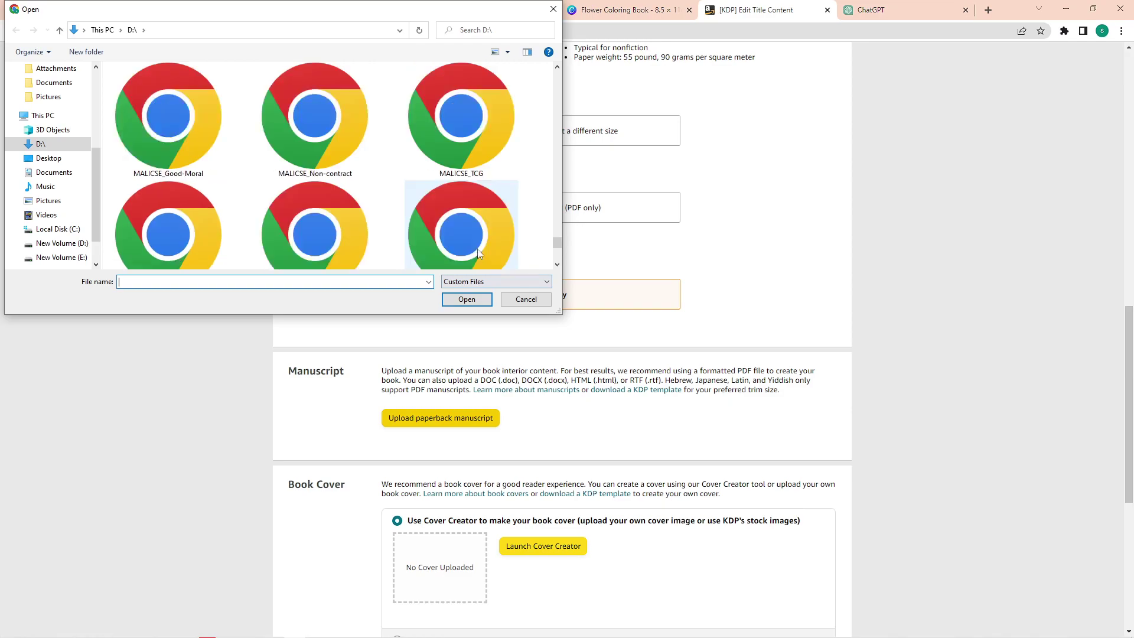
pyautogui.scroll(-3, 565, 246)
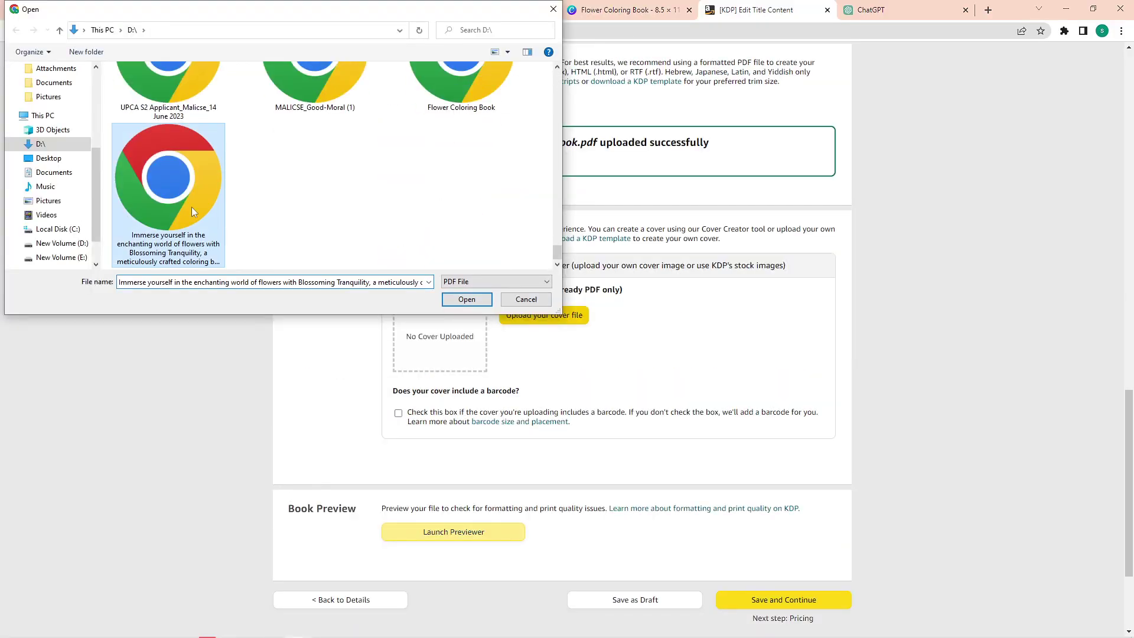
pyautogui.doubleClick(192, 210)
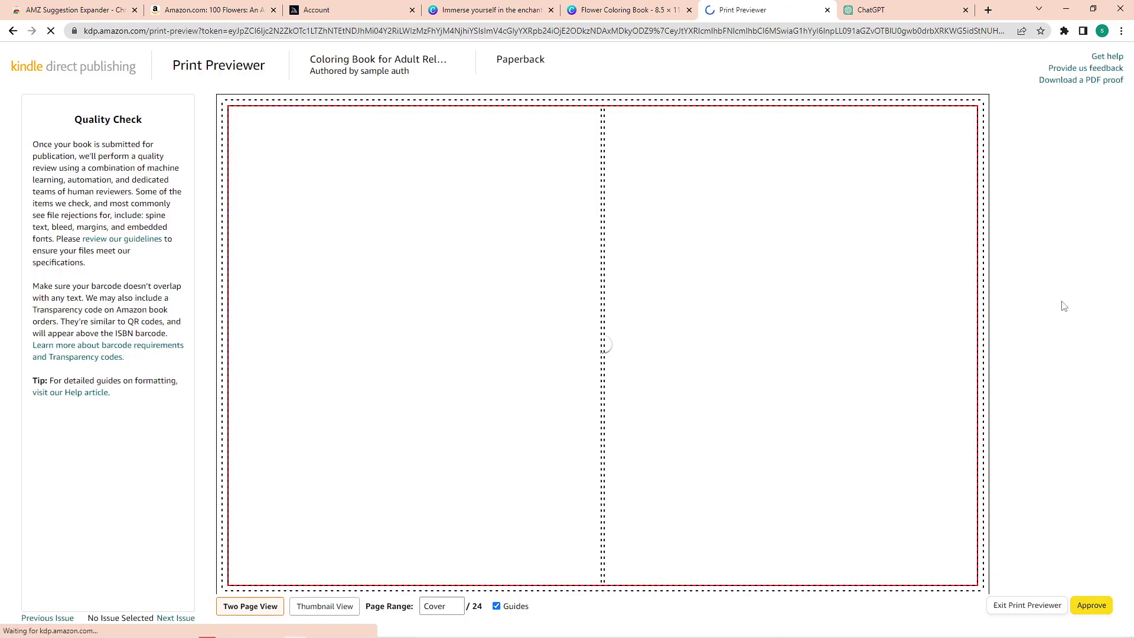
# Check the book in Print Previewer, approve it, and save the paperback content.
pyautogui.click(339, 606)
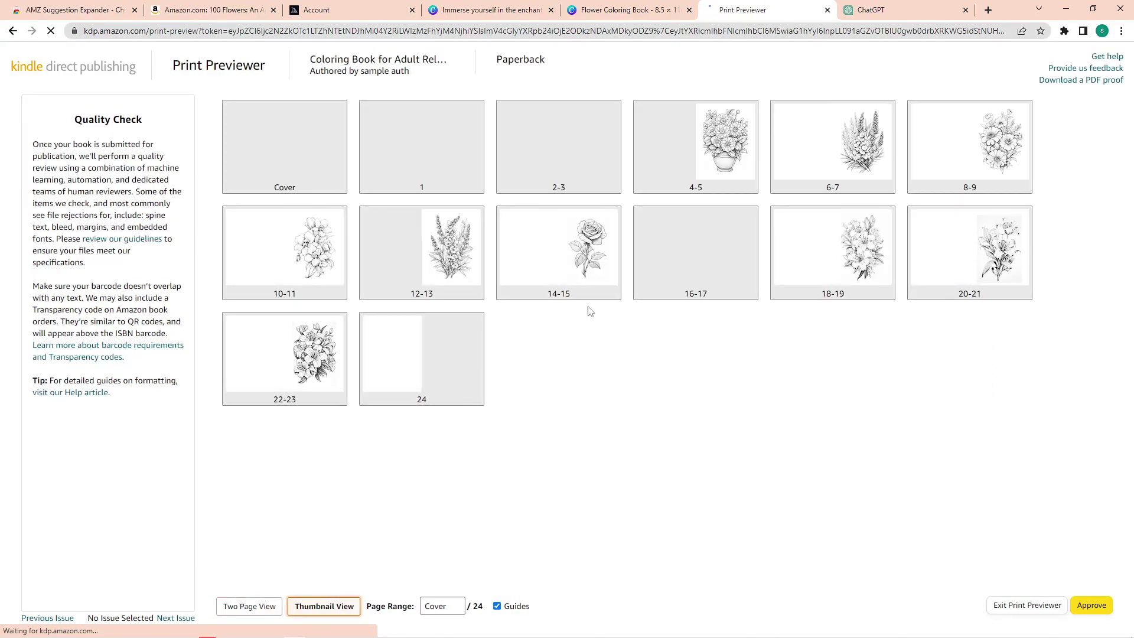
pyautogui.click(423, 189)
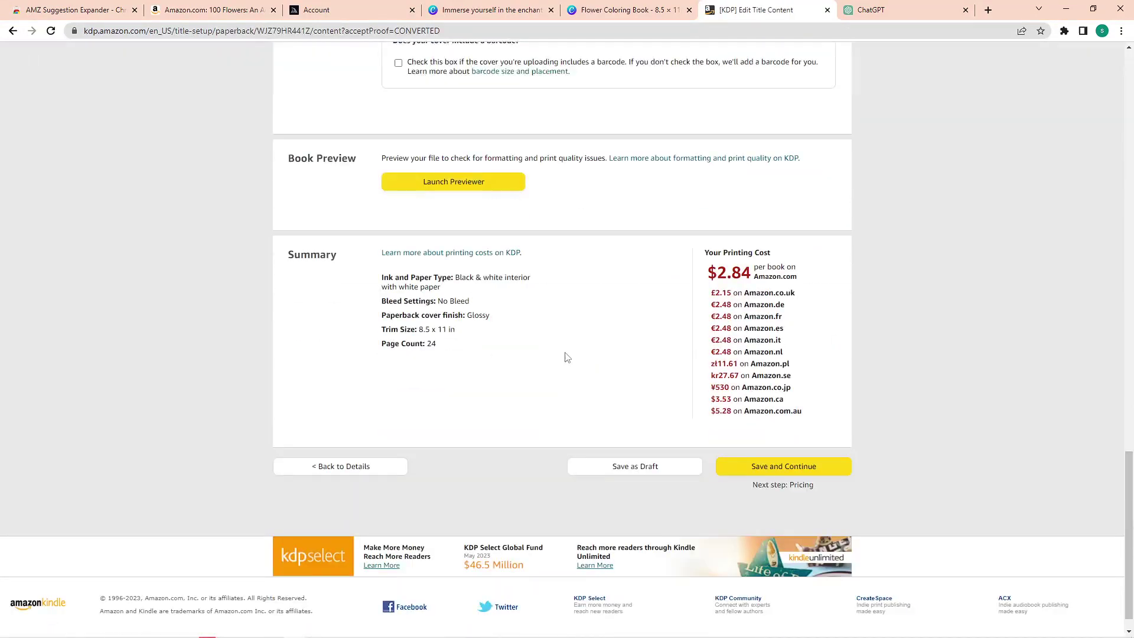
pyautogui.click(794, 467)
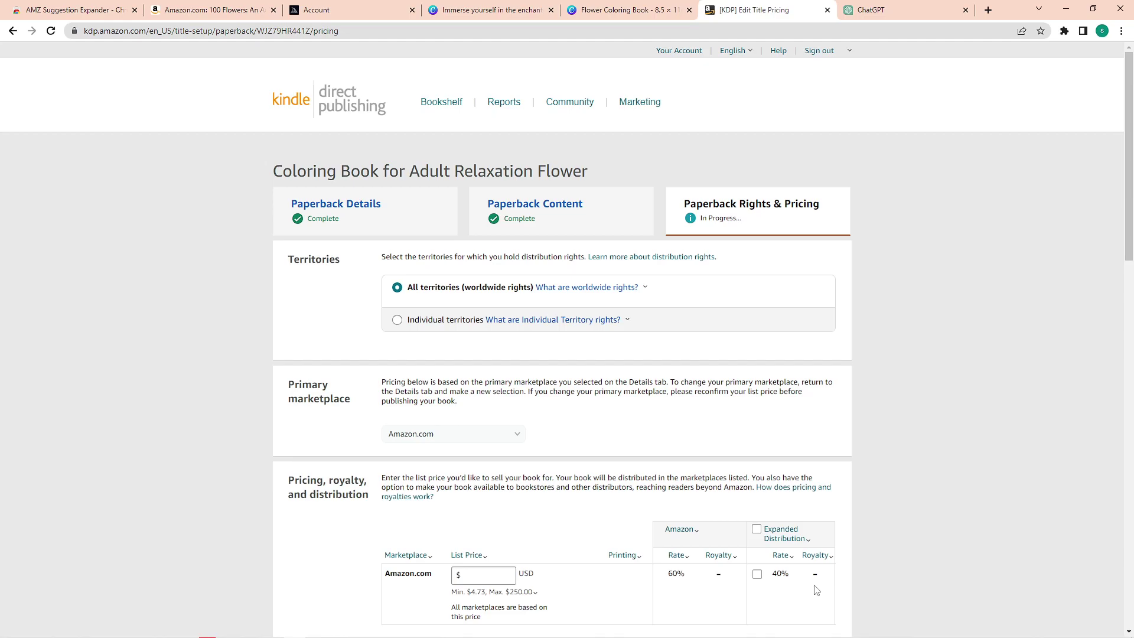
# Enter 10.99 as the Amazon.com list price so royalties and marketplace prices update.
pyautogui.scroll(-4, 650, 455)
pyautogui.click(482, 334)
pyautogui.write('10')
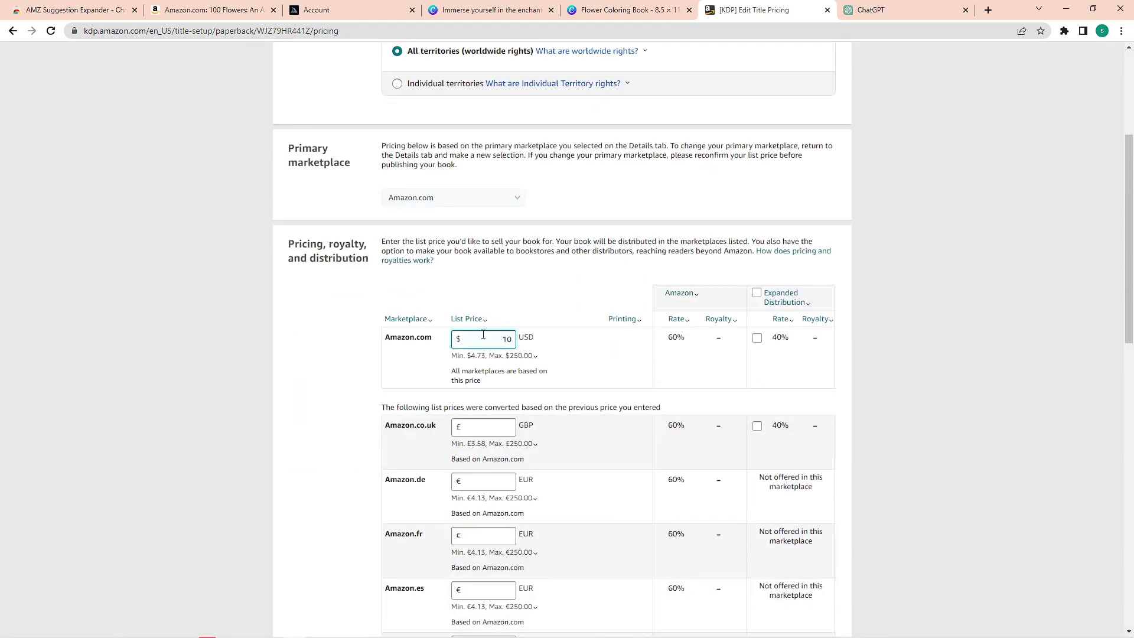
pyautogui.write('.99')
pyautogui.click(602, 272)
# Review the printed-preview note and scroll down to the Publish Your Paperback Book button.
pyautogui.scroll(-2, 676, 291)
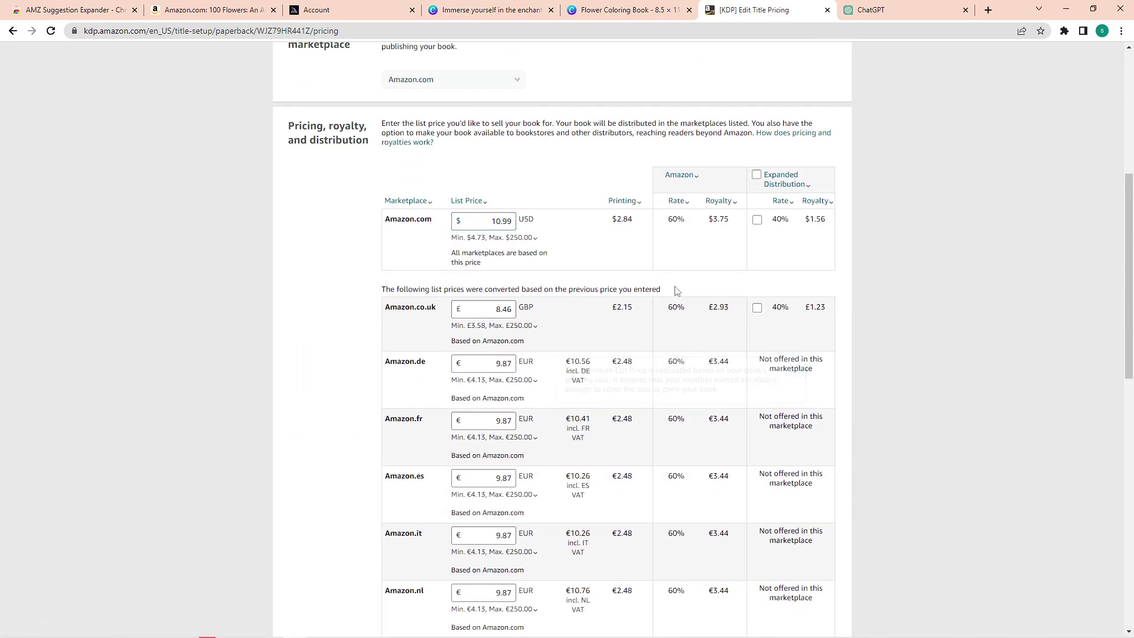
pyautogui.scroll(-10, 756, 330)
pyautogui.moveTo(418, 367); pyautogui.dragTo(539, 369)
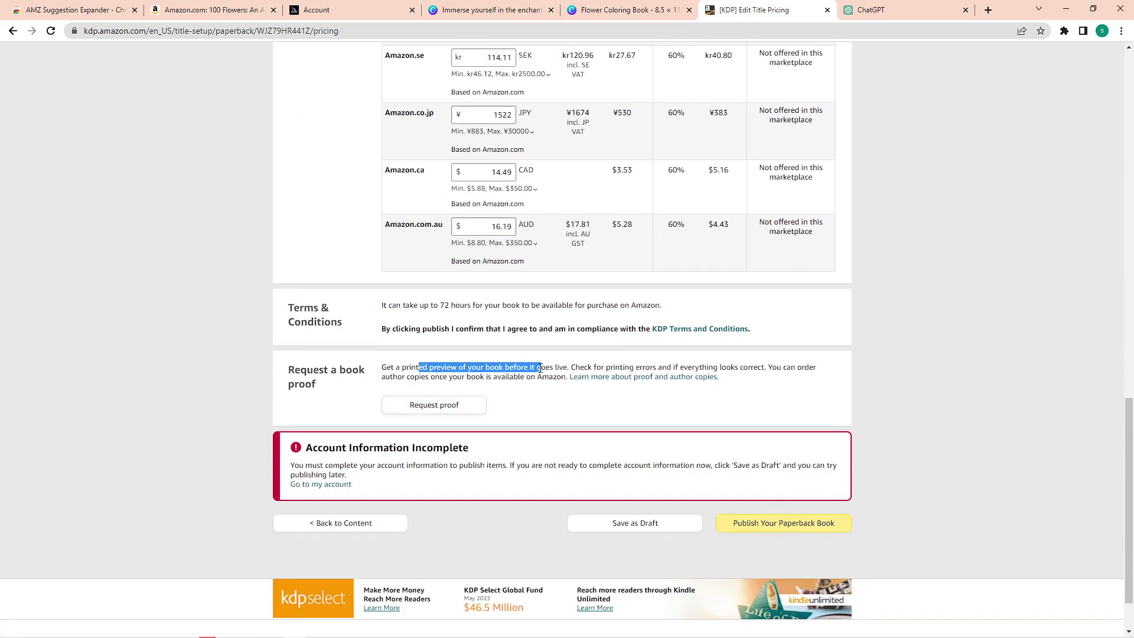
pyautogui.click(539, 369)
pyautogui.scroll(-2, 777, 451)
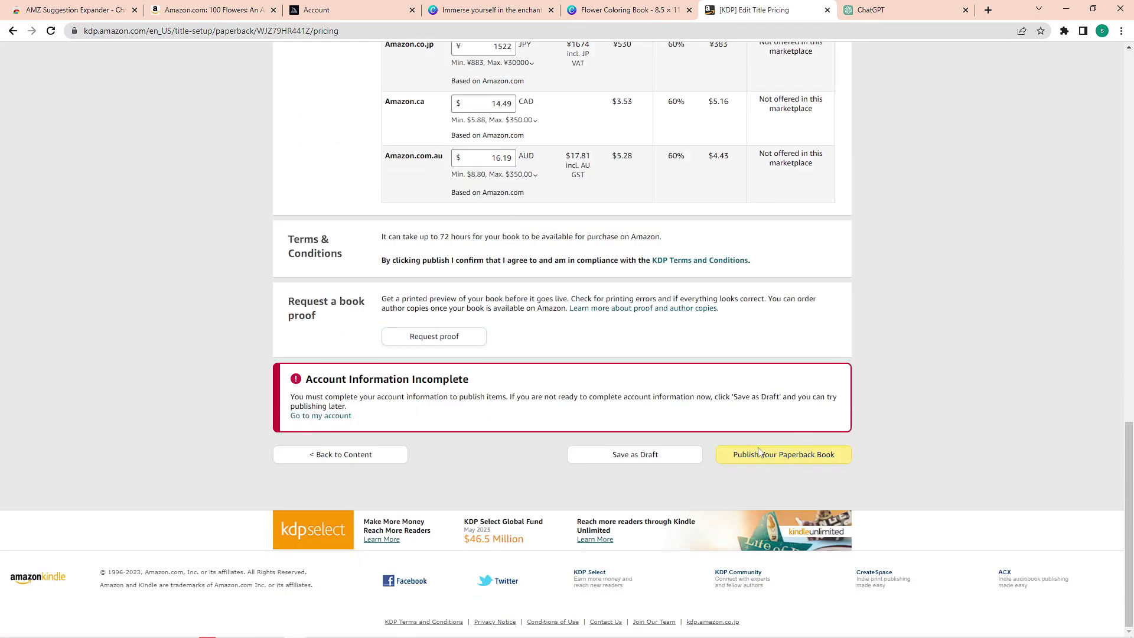